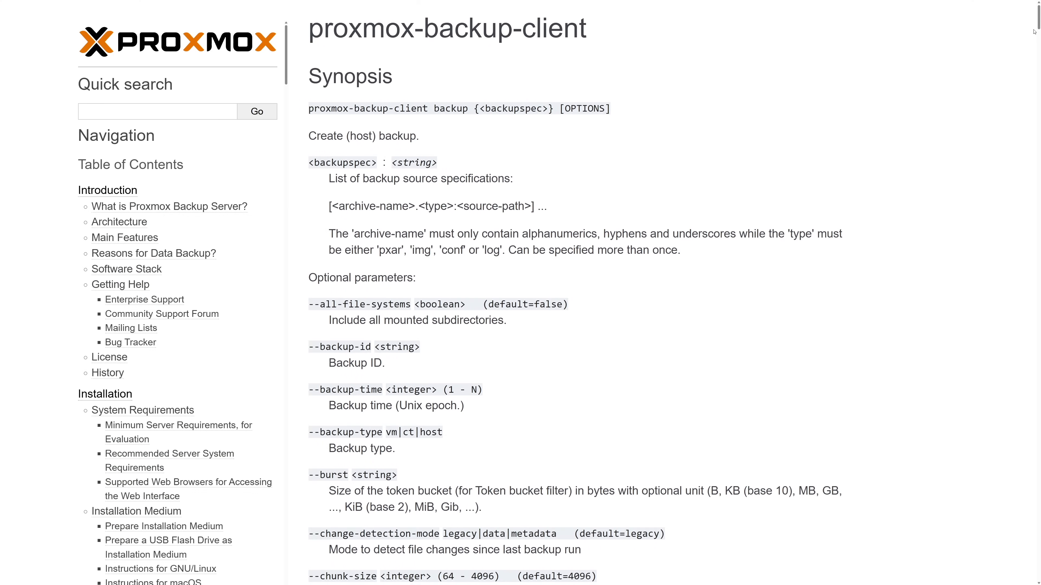
# Read through the Proxmox Backup Server documentation's client backup options and server system requirements.
pyautogui.scroll(-3, 1034, 31)
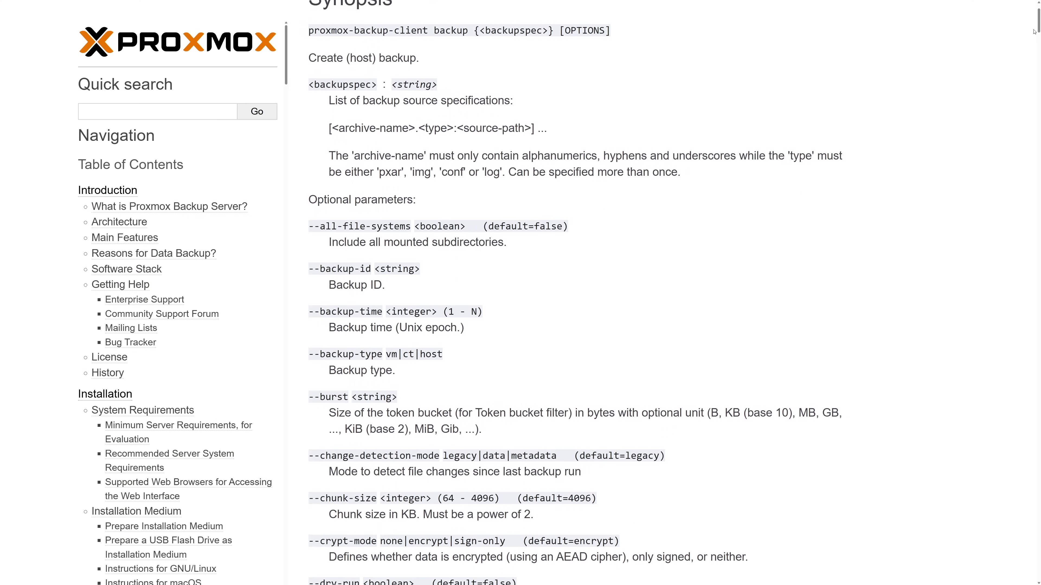
pyautogui.scroll(-3, 1034, 32)
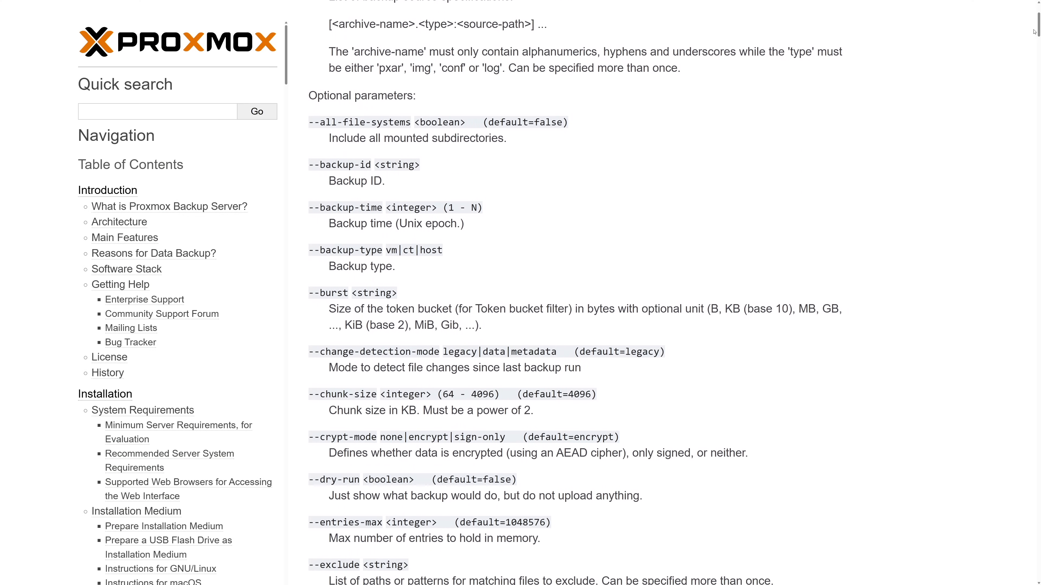
pyautogui.scroll(-3, 1033, 31)
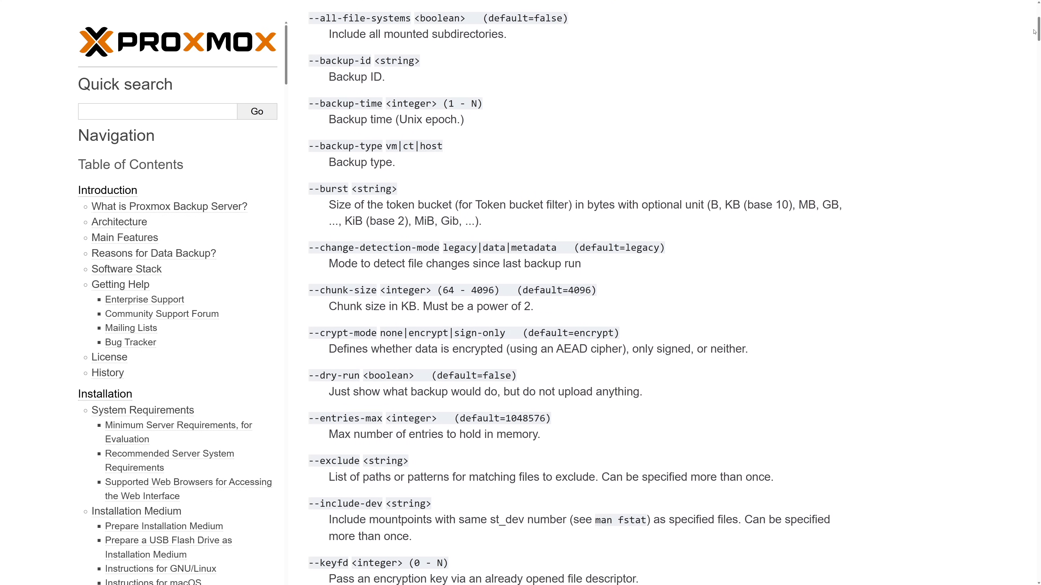
pyautogui.scroll(-3, 1033, 31)
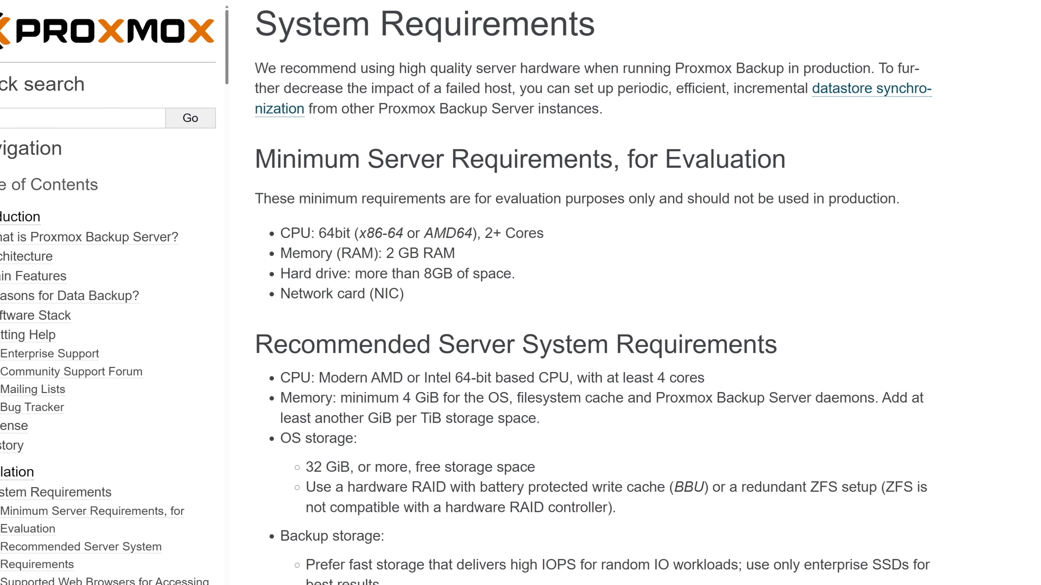
pyautogui.scroll(-1, 592, 293)
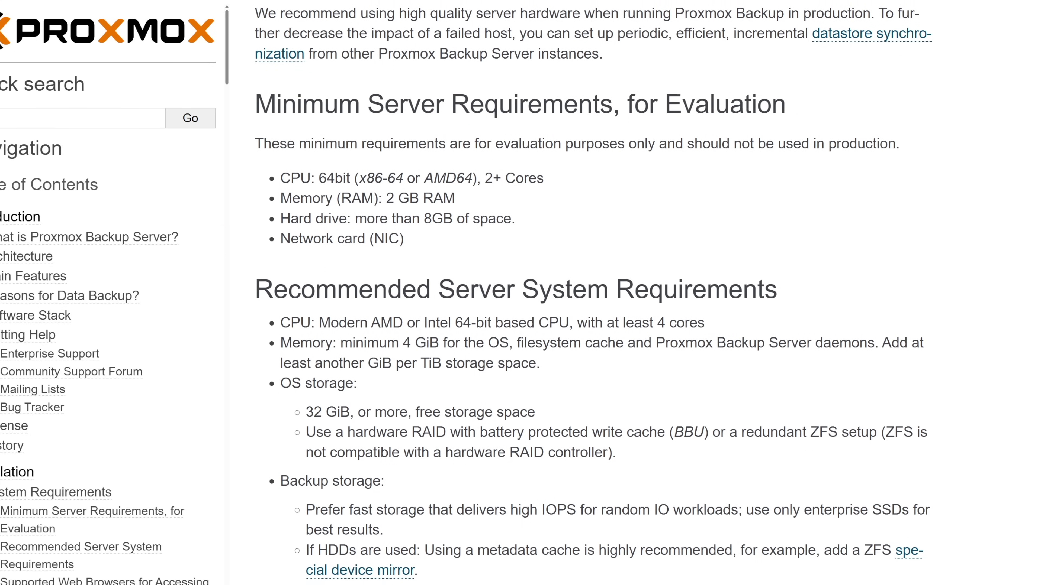
pyautogui.scroll(-1, 593, 293)
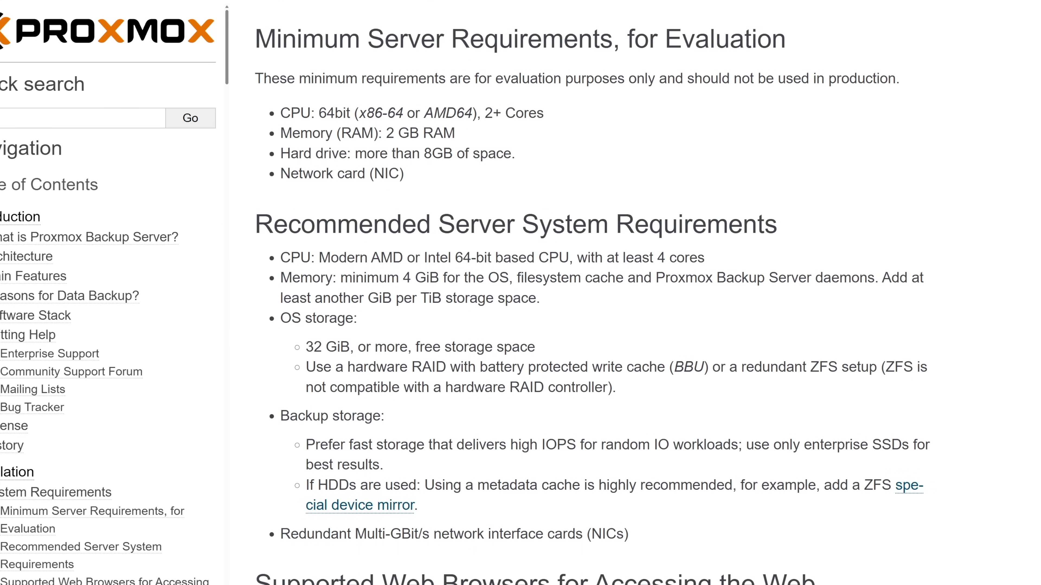
pyautogui.scroll(-1, 593, 293)
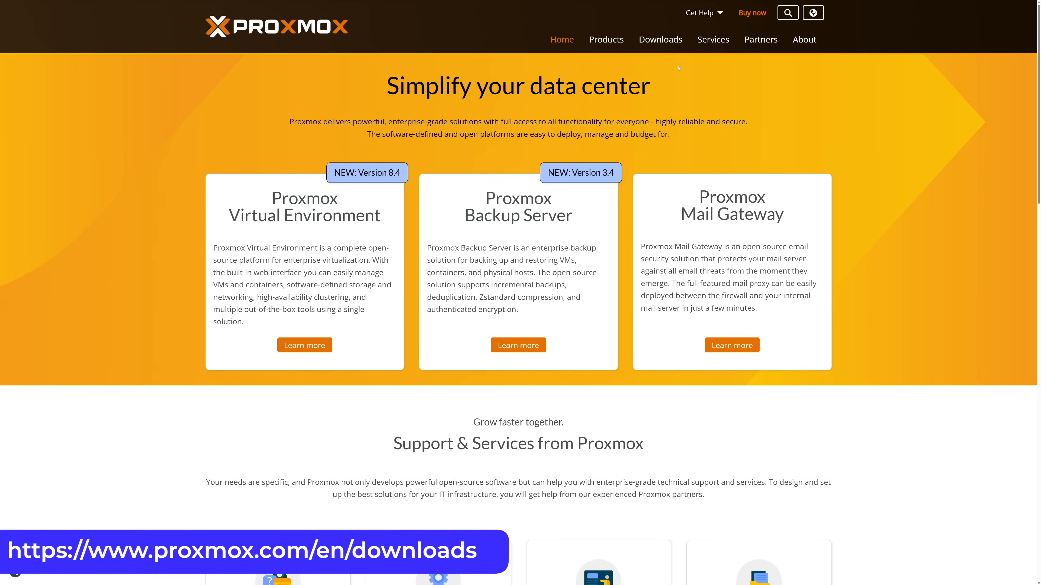
# Open the Proxmox Downloads page and the Proxmox Backup Server downloads section.
pyautogui.click(667, 44)
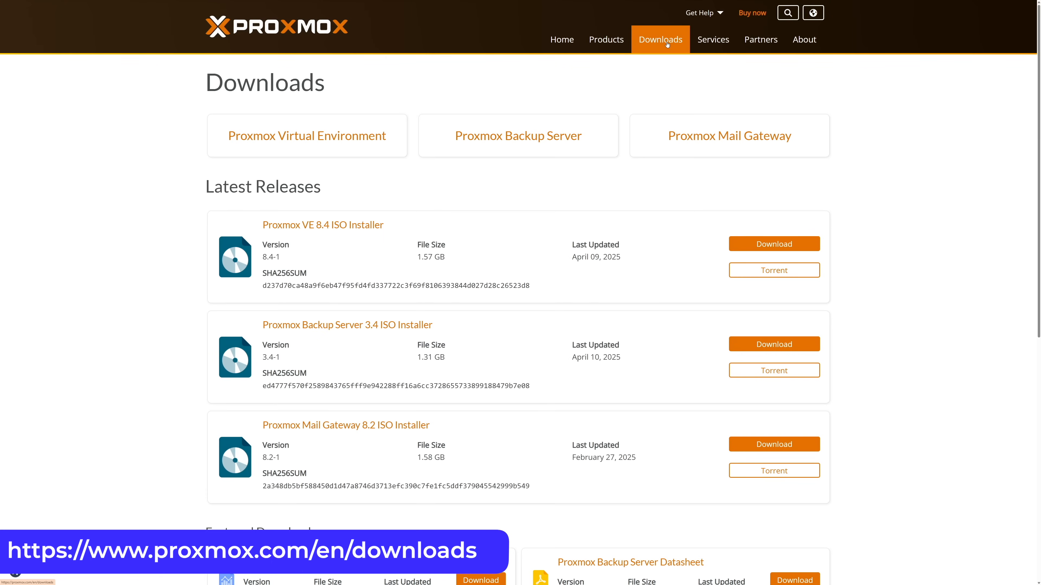
pyautogui.click(588, 125)
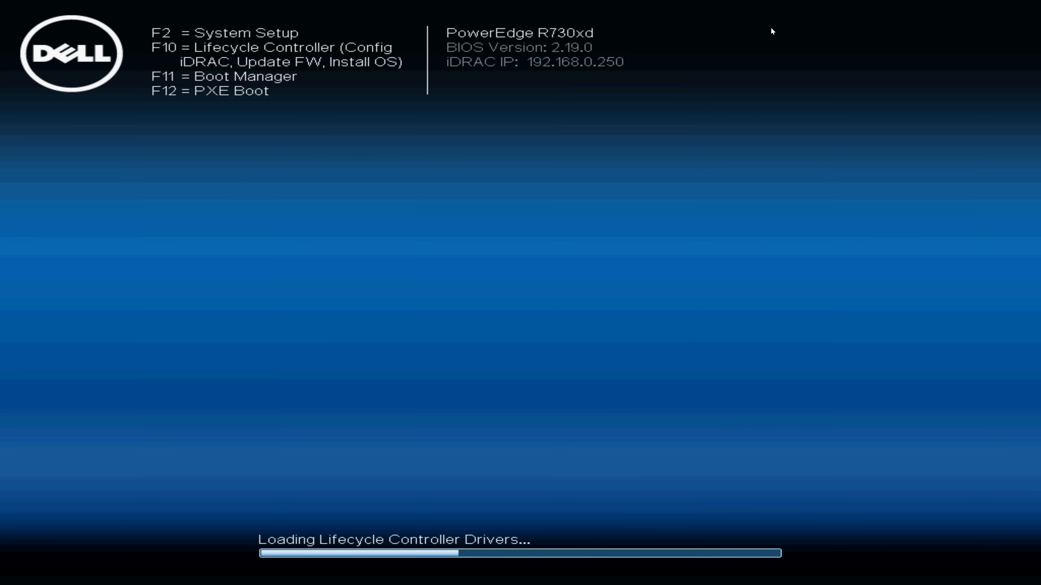
# Boot the server once from the front USB silicon-power disk and start the graphical Proxmox Backup Server installer.
pyautogui.press('F11')
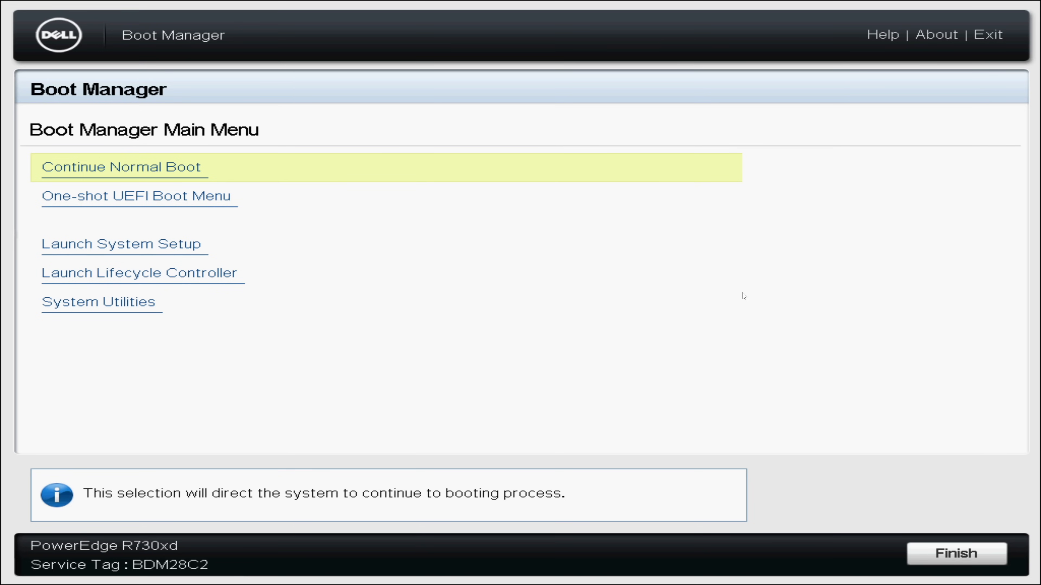
pyautogui.press('Down')
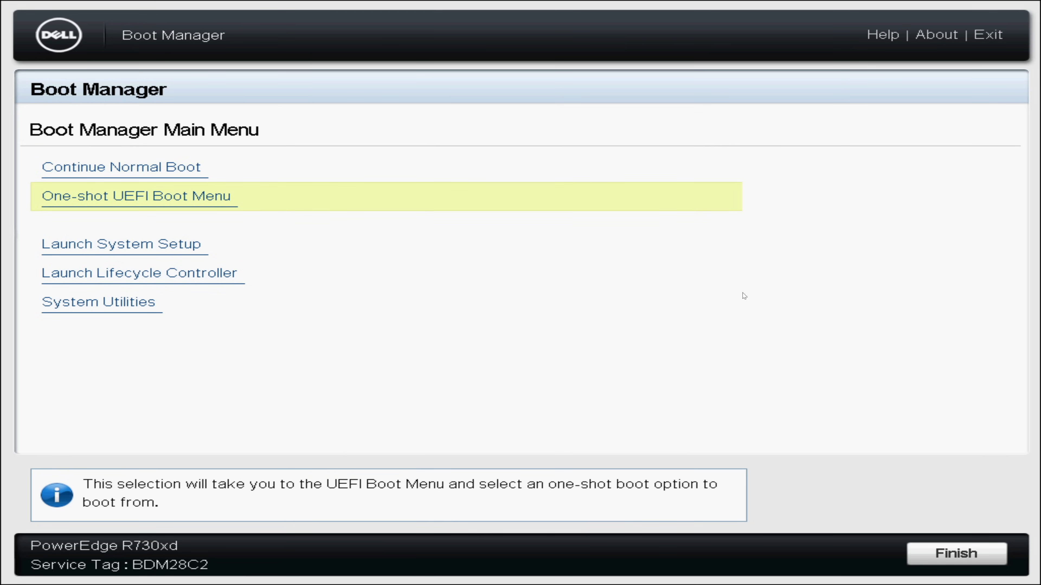
pyautogui.press('Return')
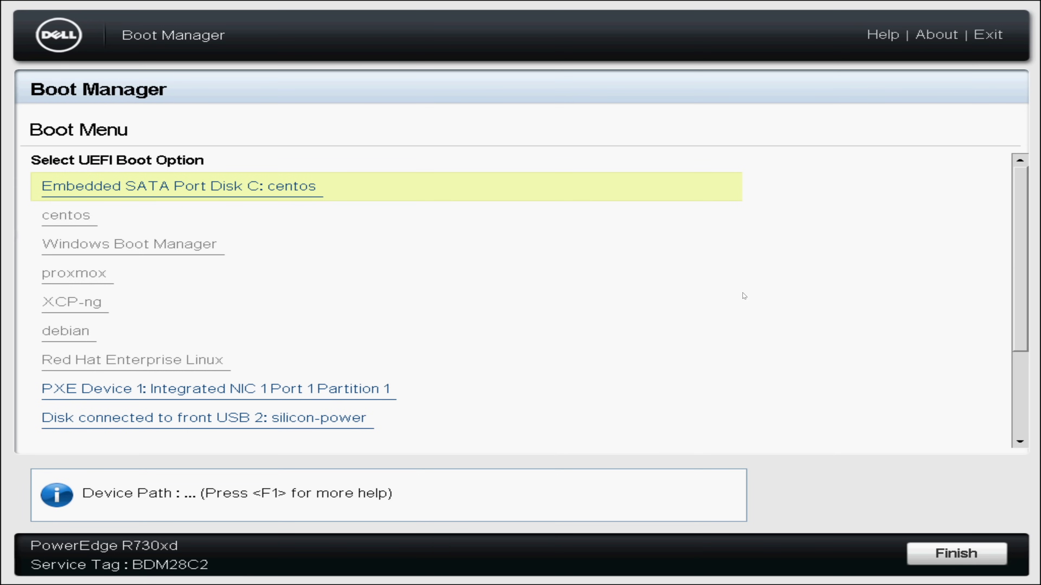
pyautogui.press('Down')
pyautogui.press('Down')
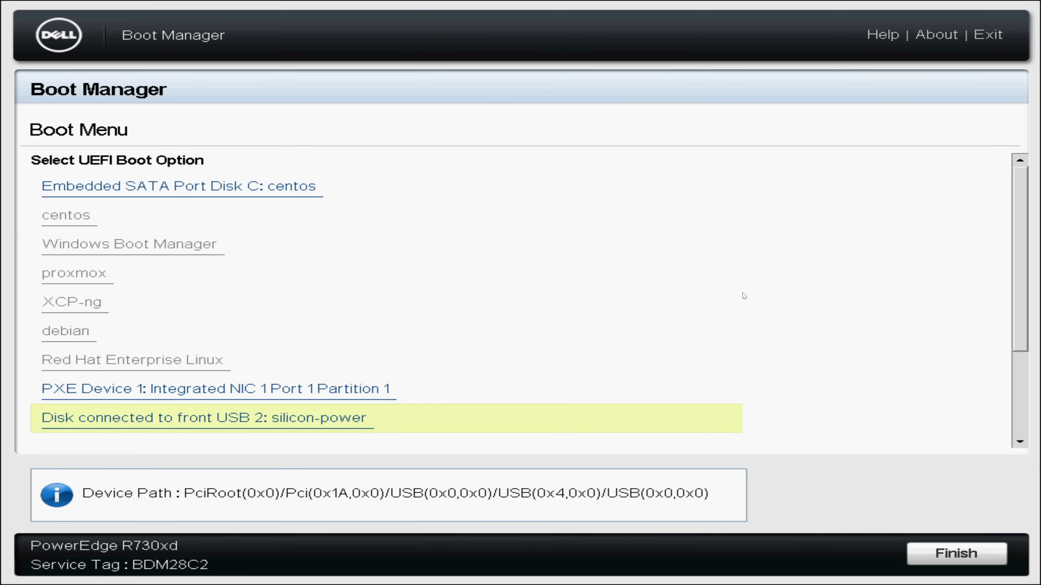
pyautogui.press('Return')
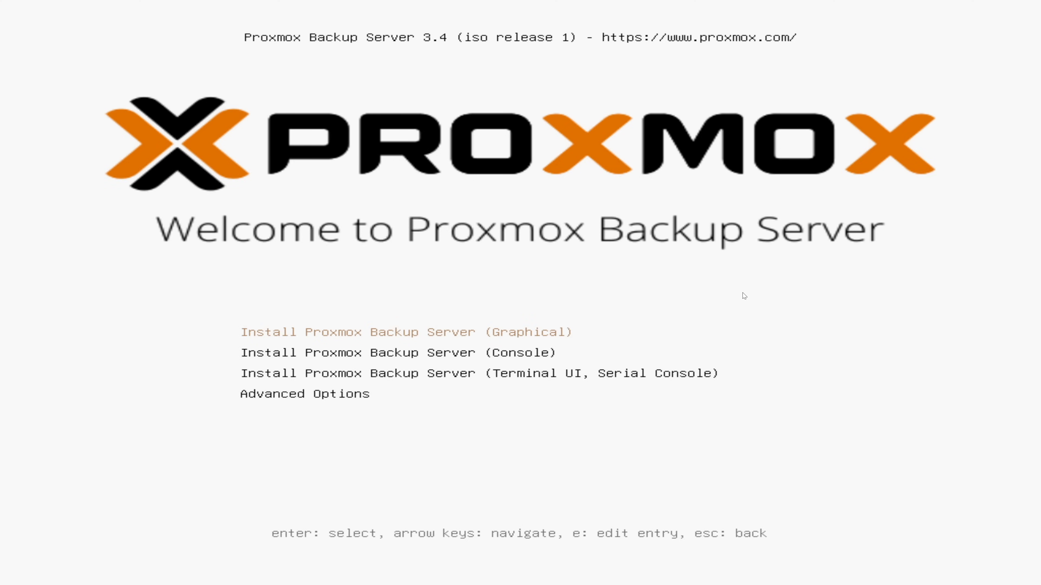
pyautogui.press('Return')
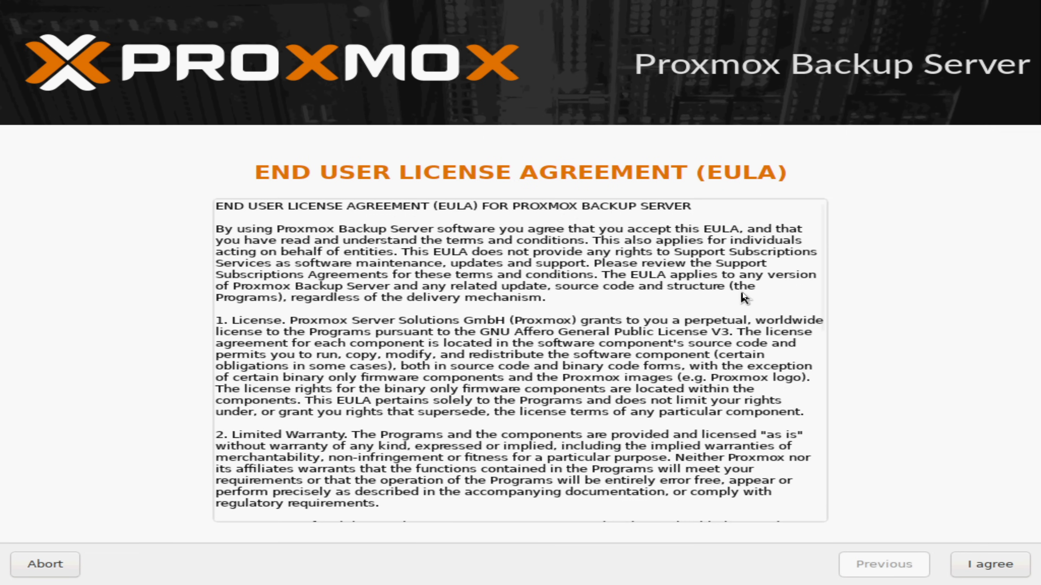
# Read through the end user license agreement and accept it.
pyautogui.scroll(-6, 743, 292)
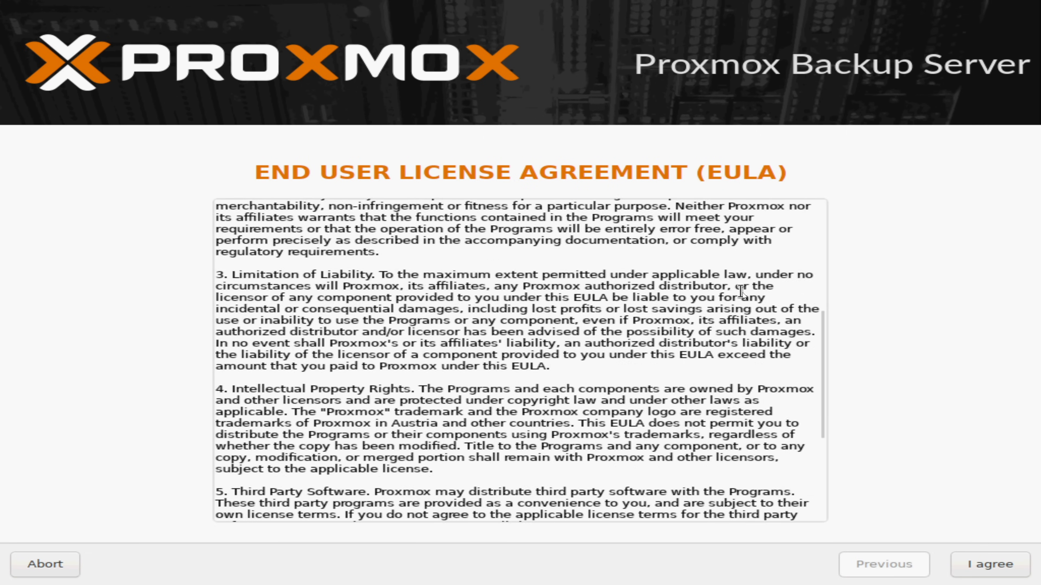
pyautogui.scroll(-5, 742, 293)
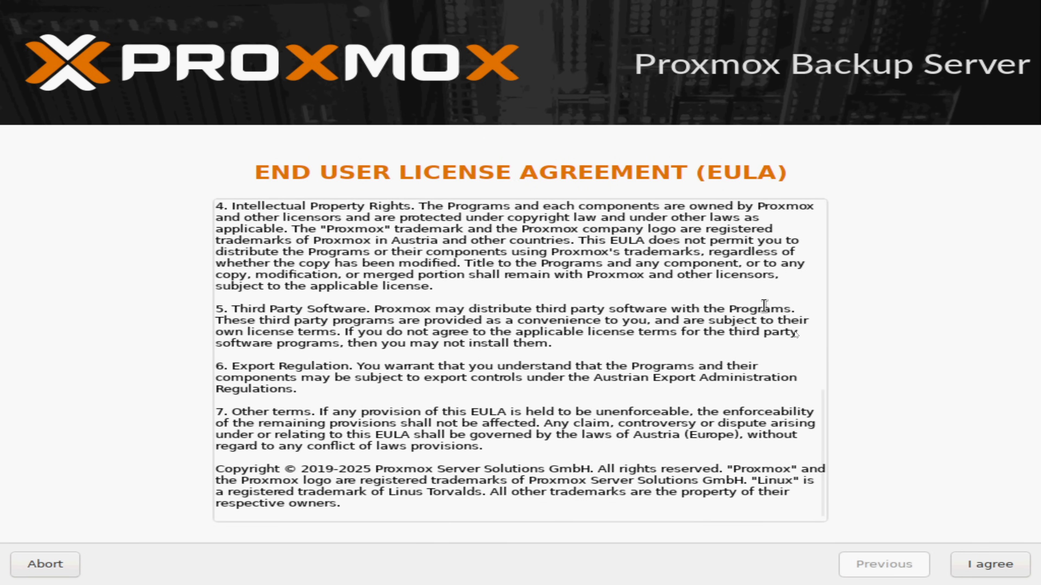
pyautogui.click(977, 567)
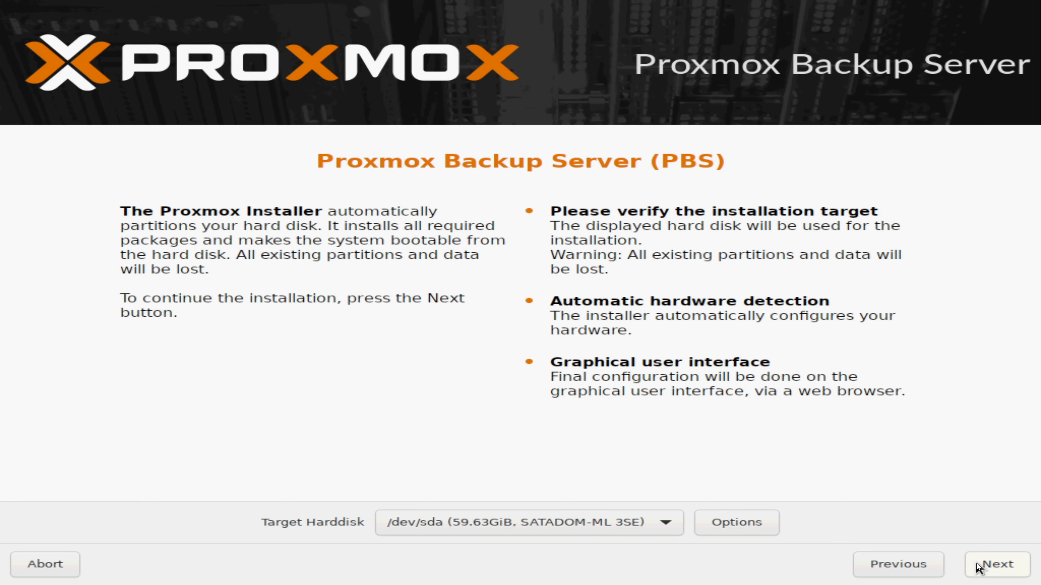
# Open the target hard disk options, choose the zfs (RAID1) filesystem and deselect all disks.
pyautogui.click(771, 528)
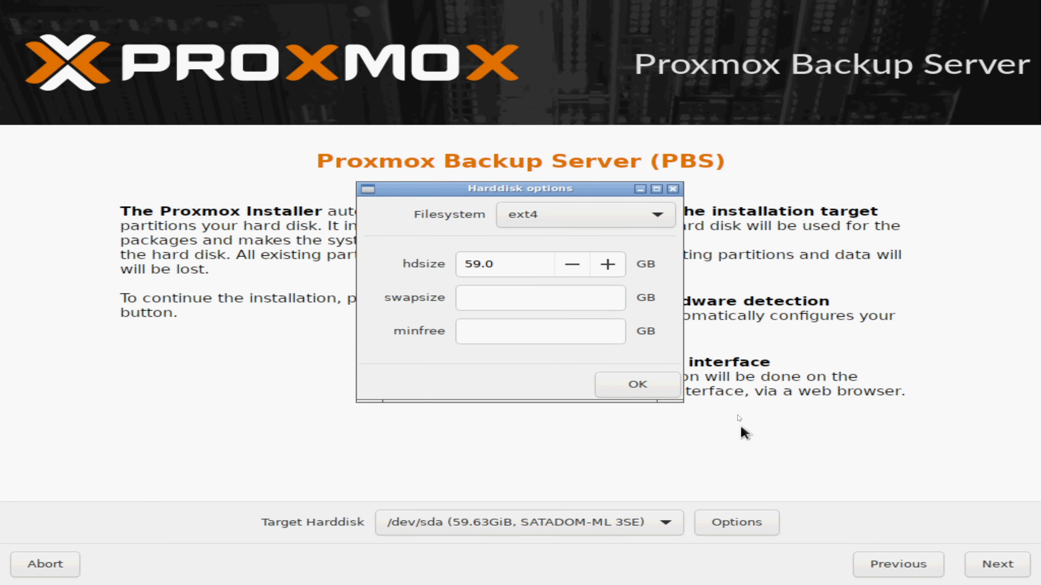
pyautogui.click(659, 219)
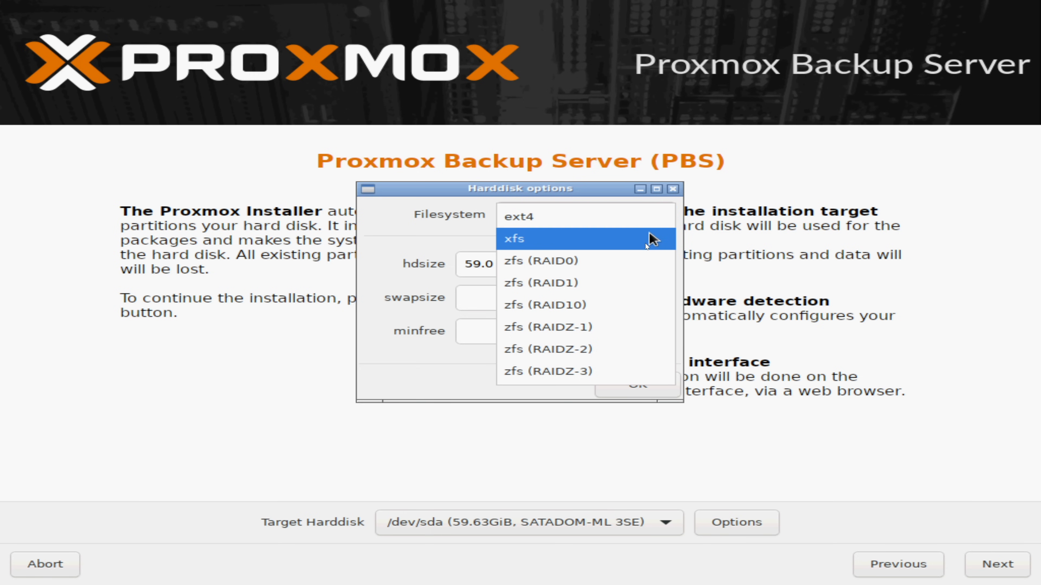
pyautogui.click(630, 283)
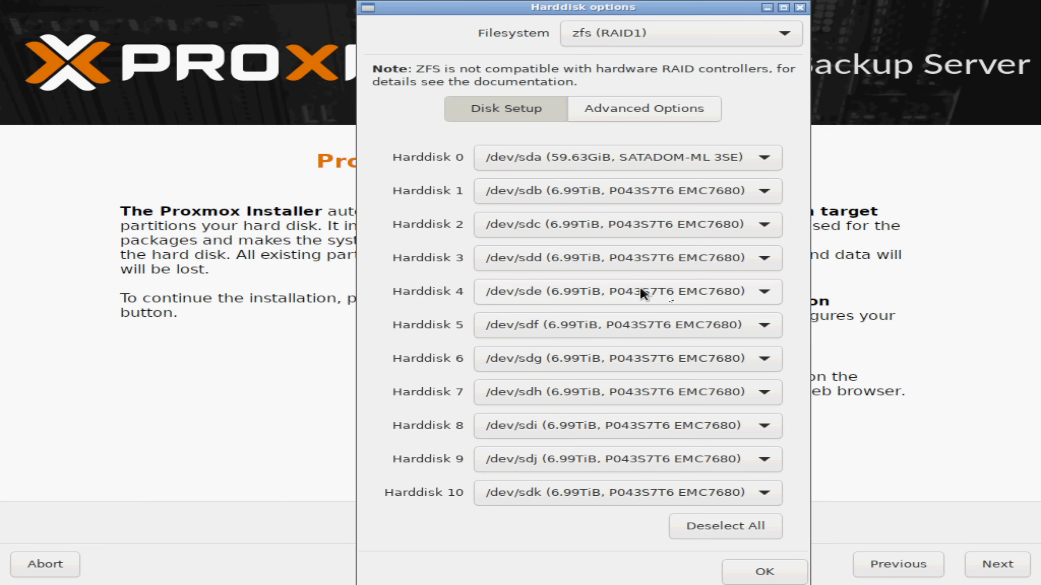
pyautogui.scroll(-5, 797, 302)
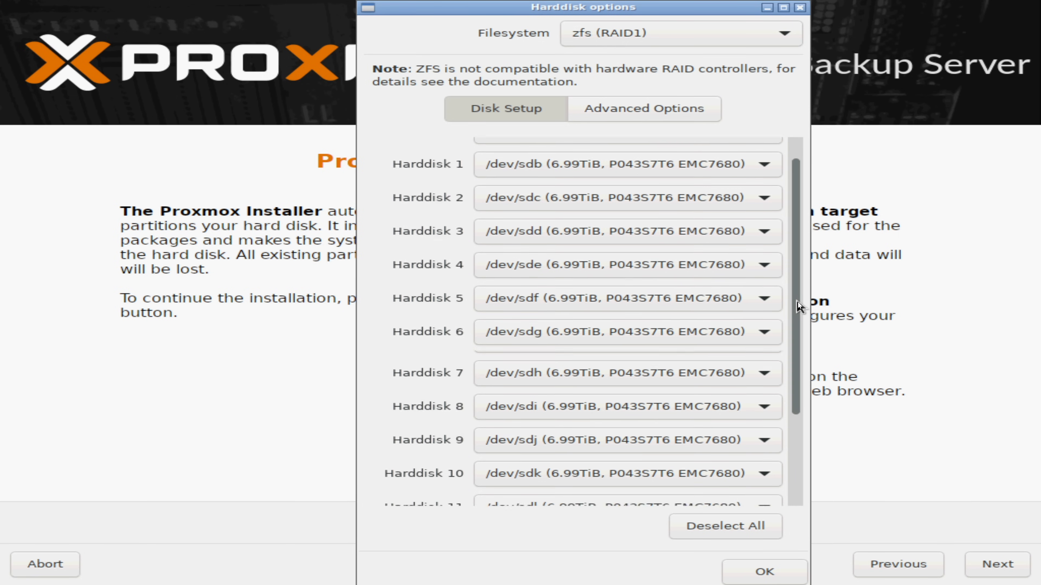
pyautogui.scroll(5, 798, 302)
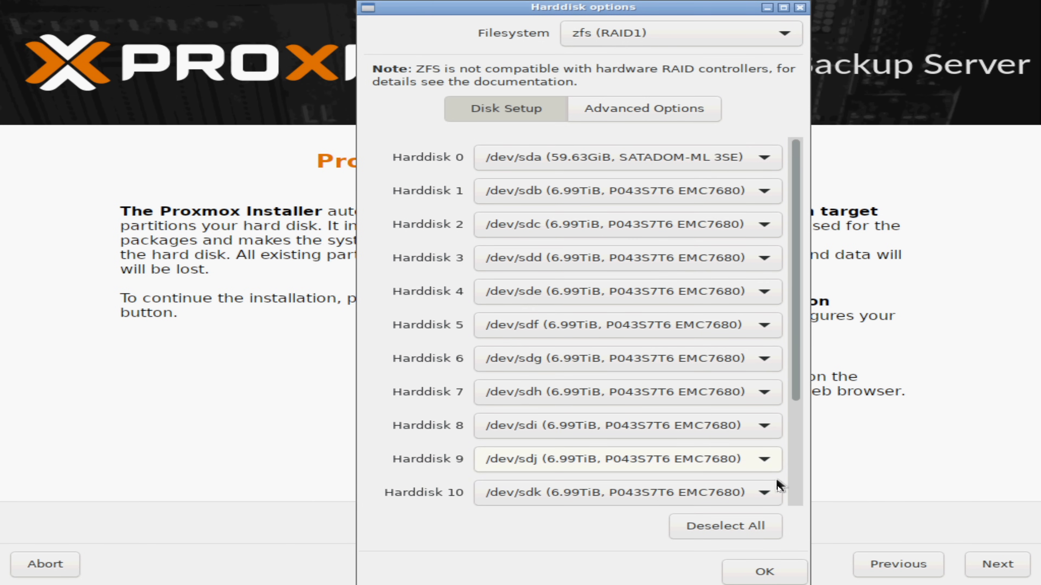
pyautogui.click(771, 526)
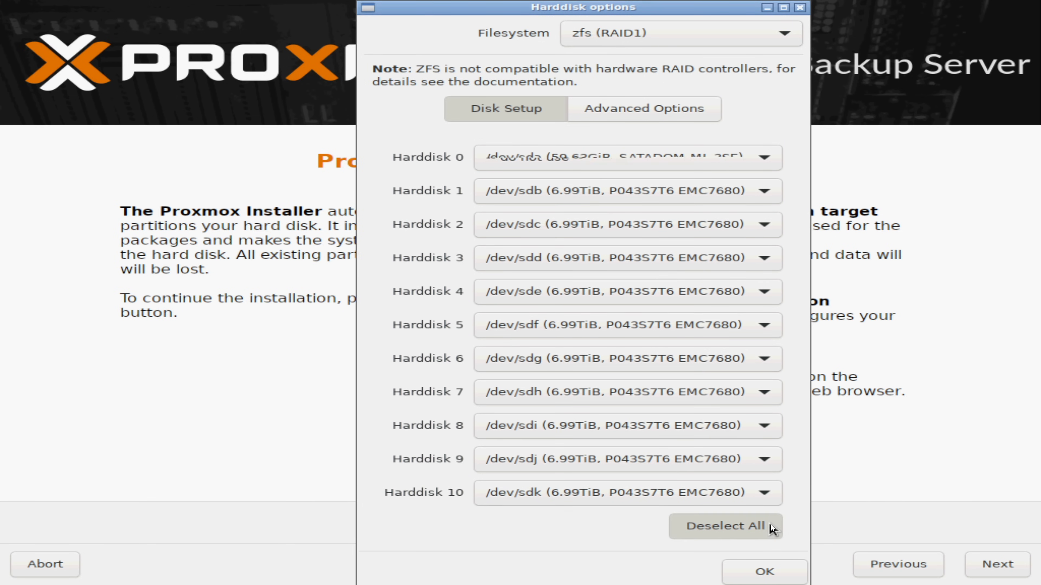
# Assign /dev/sdn as Harddisk 0 and /dev/sdo as Harddisk 1, confirm, and continue past the target page.
pyautogui.click(760, 164)
pyautogui.click(723, 468)
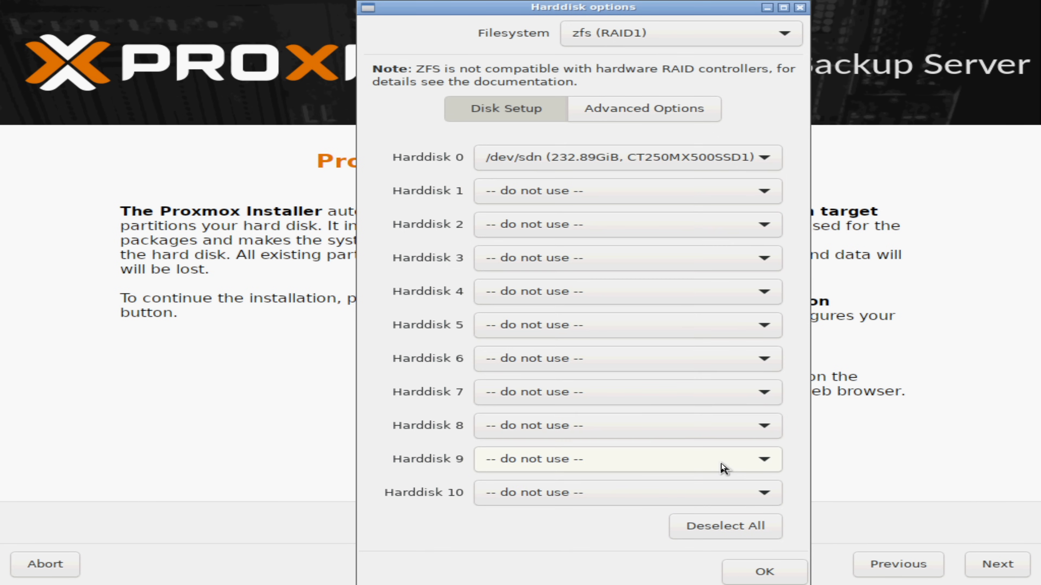
pyautogui.click(751, 196)
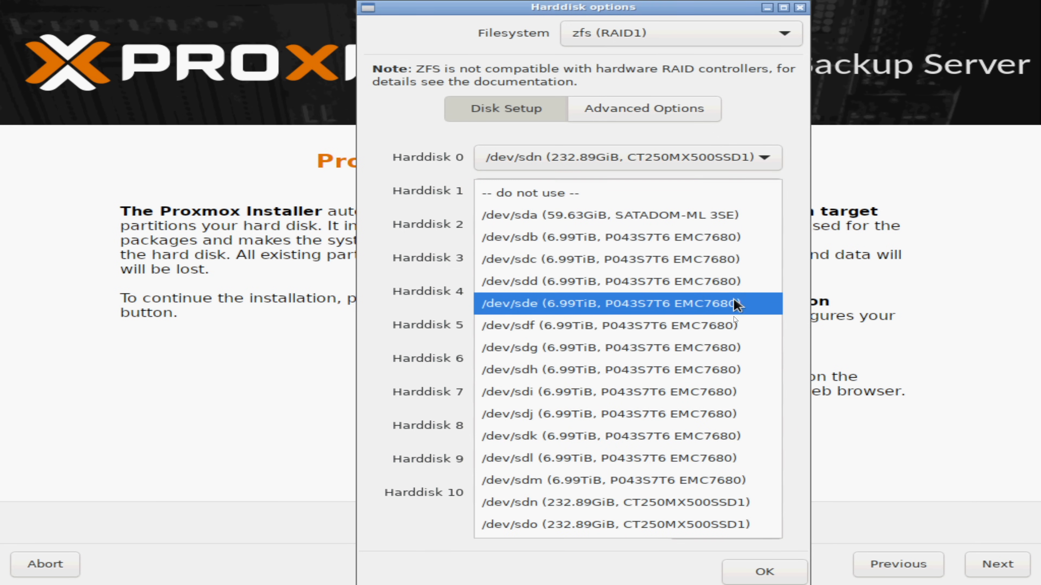
pyautogui.click(729, 524)
pyautogui.click(747, 570)
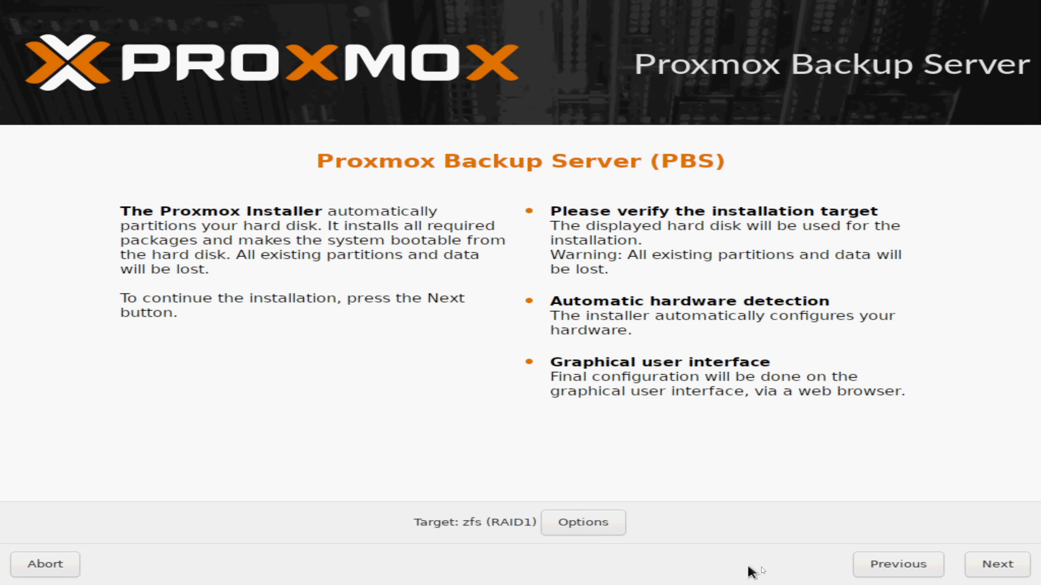
pyautogui.click(984, 569)
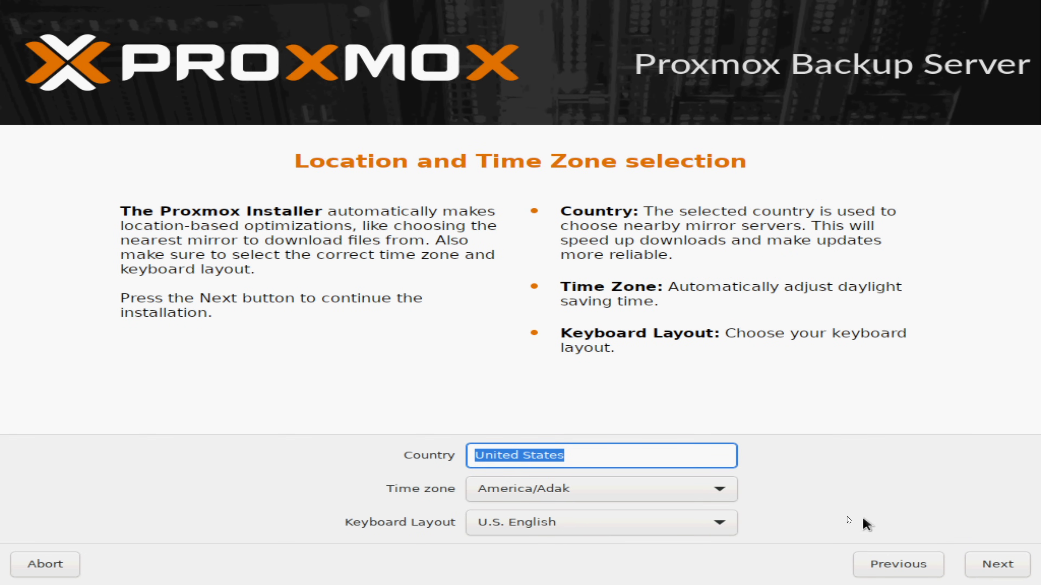
# Set the time zone to America/Los_Angeles and continue to the next installer page.
pyautogui.click(725, 489)
pyautogui.scroll(-5, 623, 524)
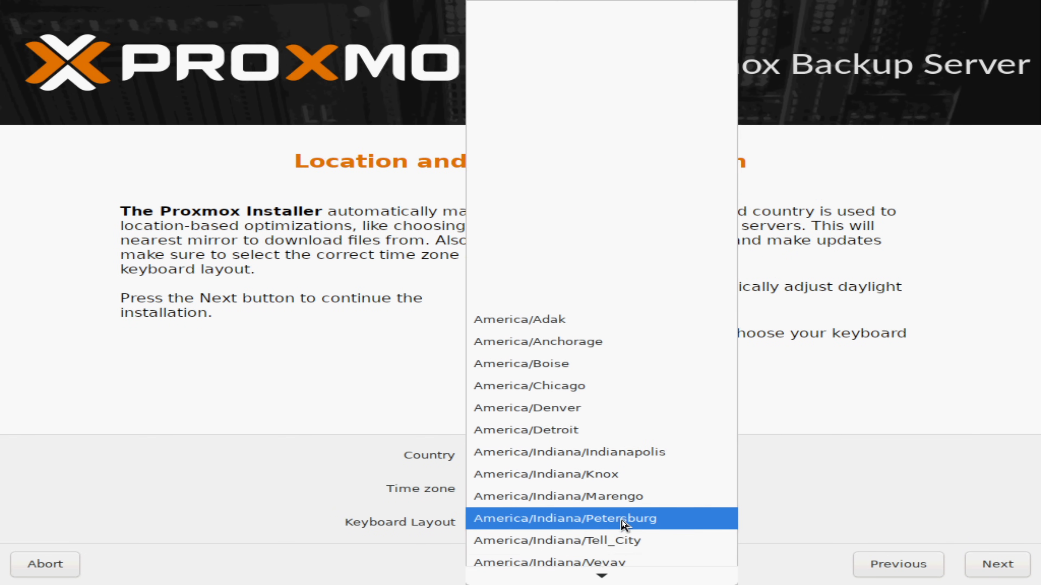
pyautogui.scroll(-3, 623, 523)
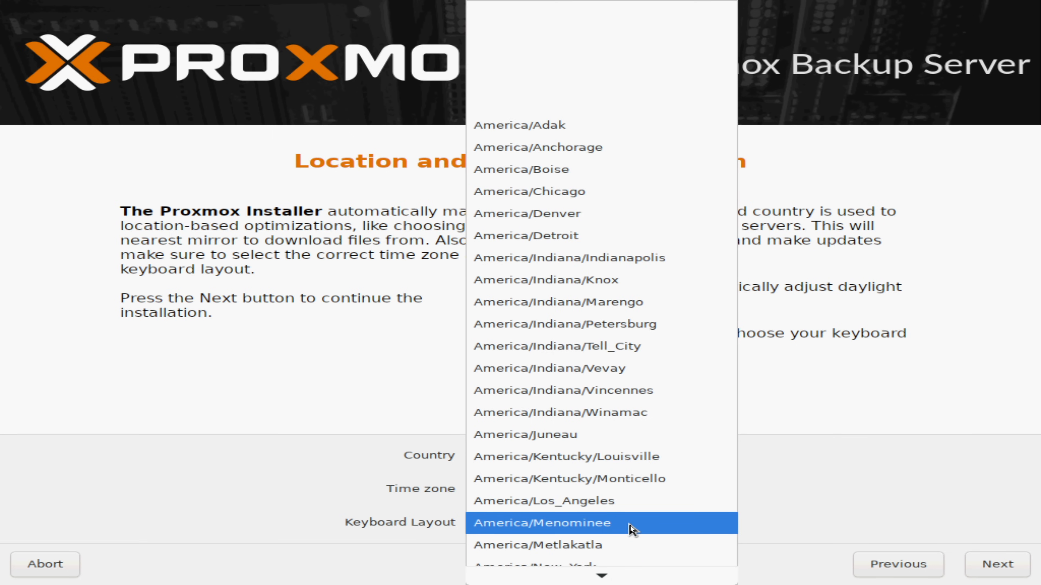
pyautogui.click(640, 505)
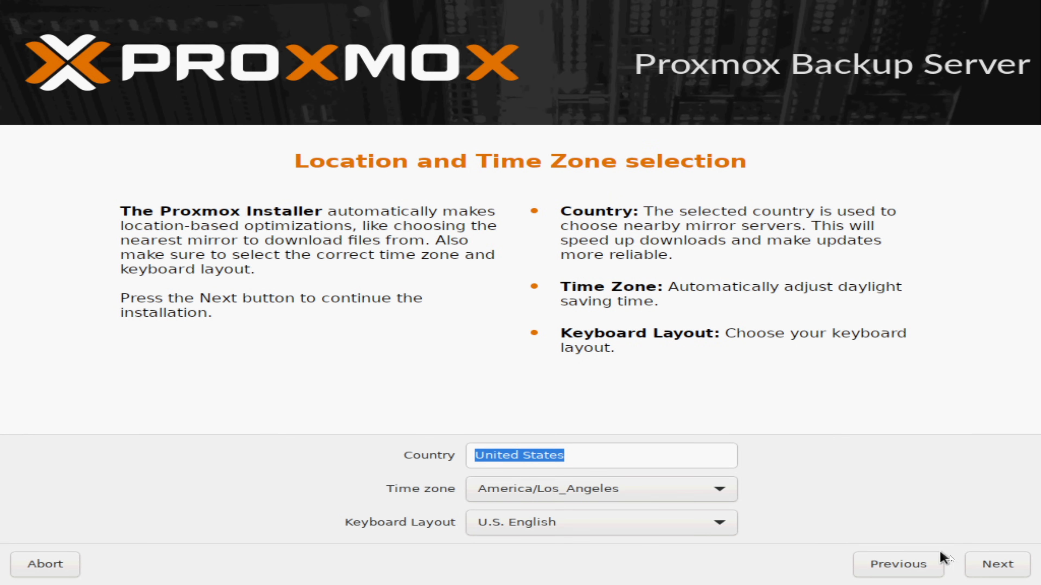
pyautogui.click(974, 565)
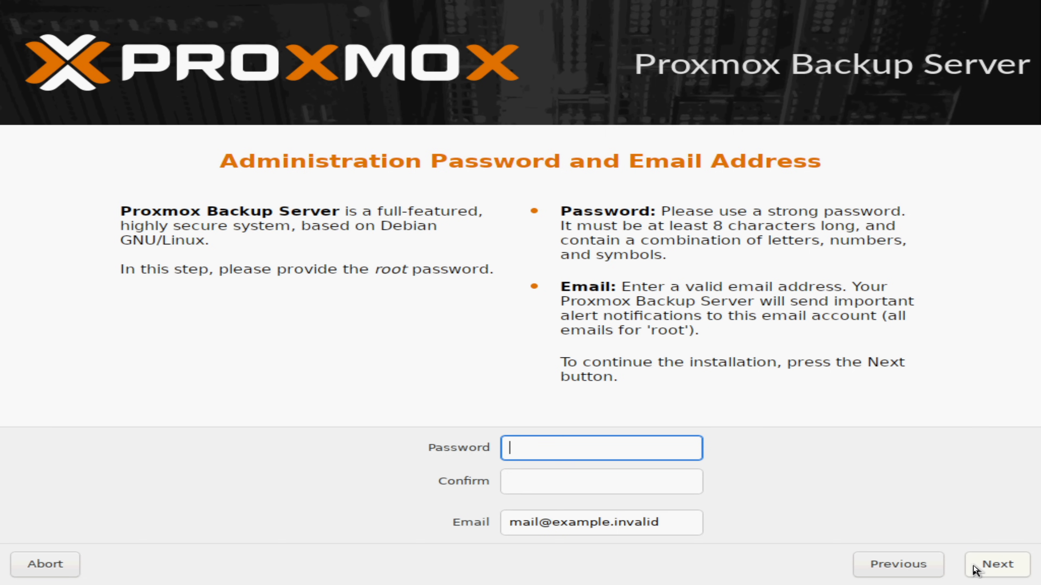
# Enter the root administration password, confirm it, and move to the email field.
pyautogui.write('********')
pyautogui.press('Tab')
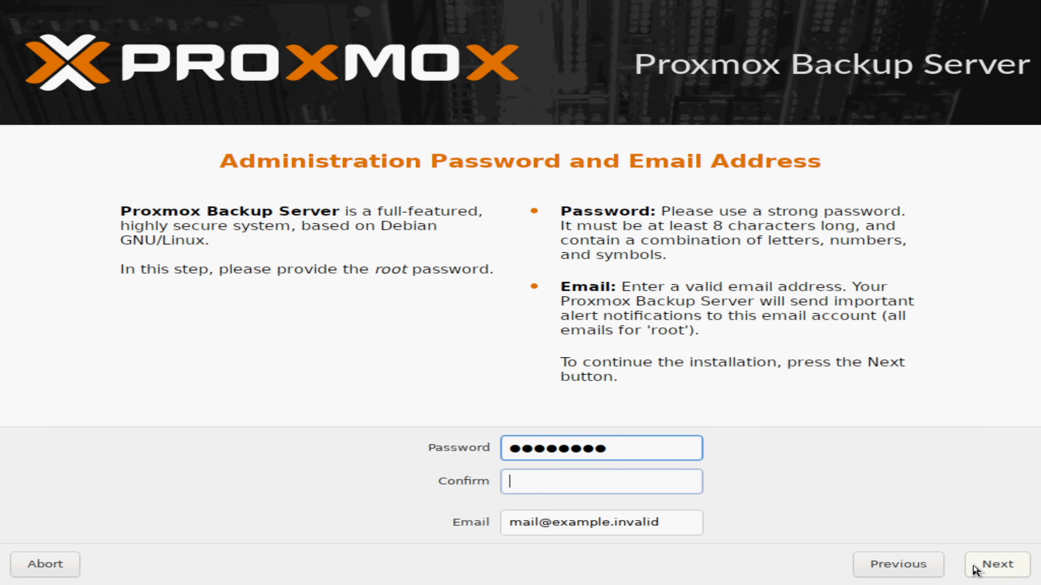
pyautogui.write('********')
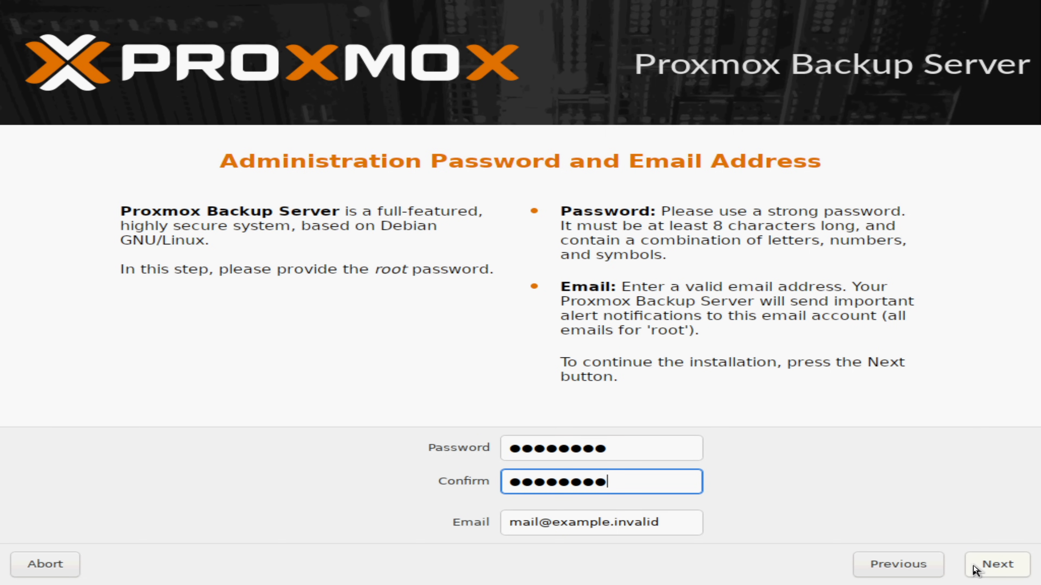
pyautogui.press('Tab')
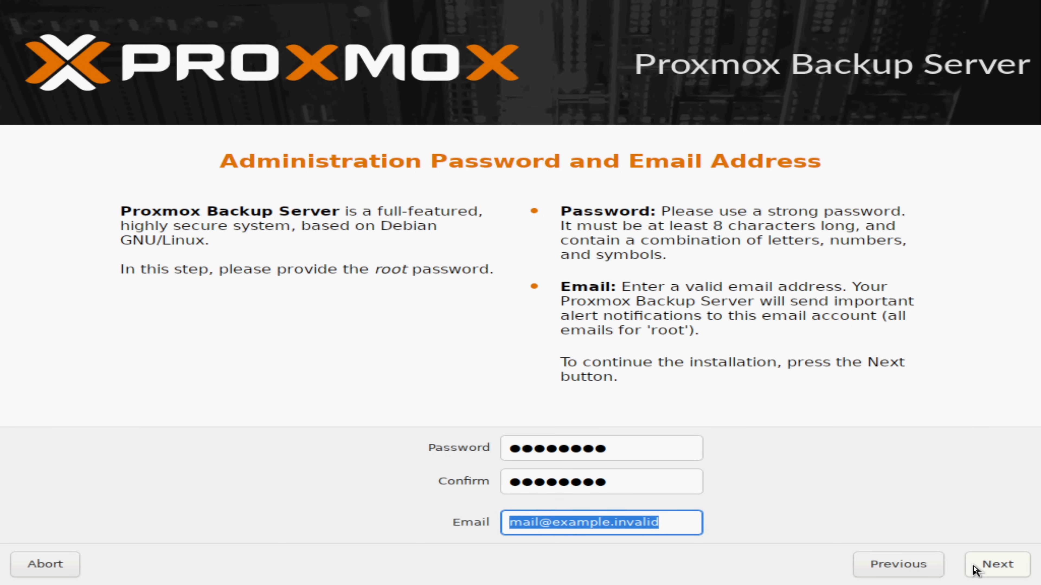
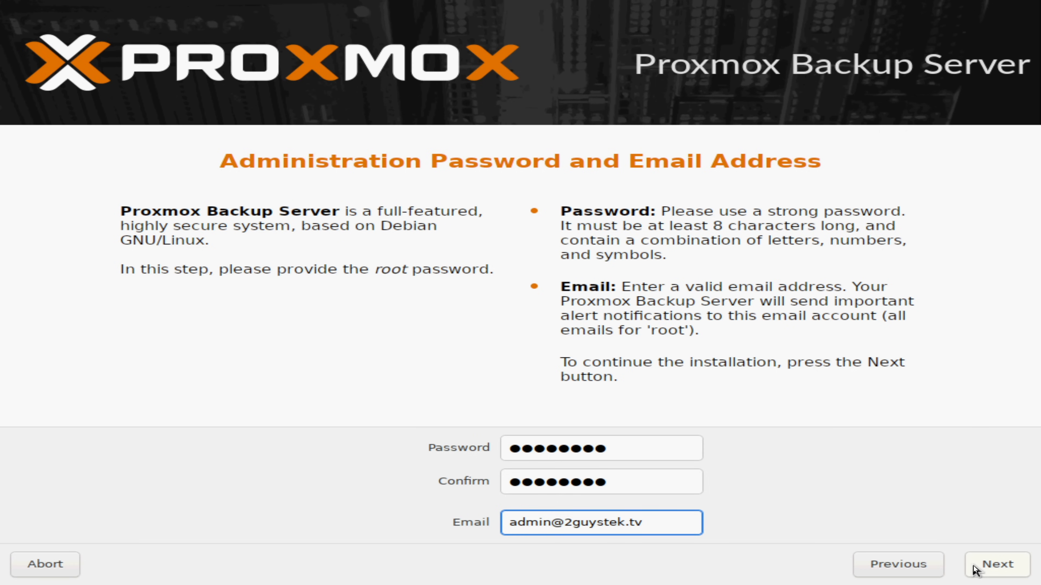
# Fill in the administrator's e-mail address and continue to the network configuration page.
pyautogui.click(974, 571)
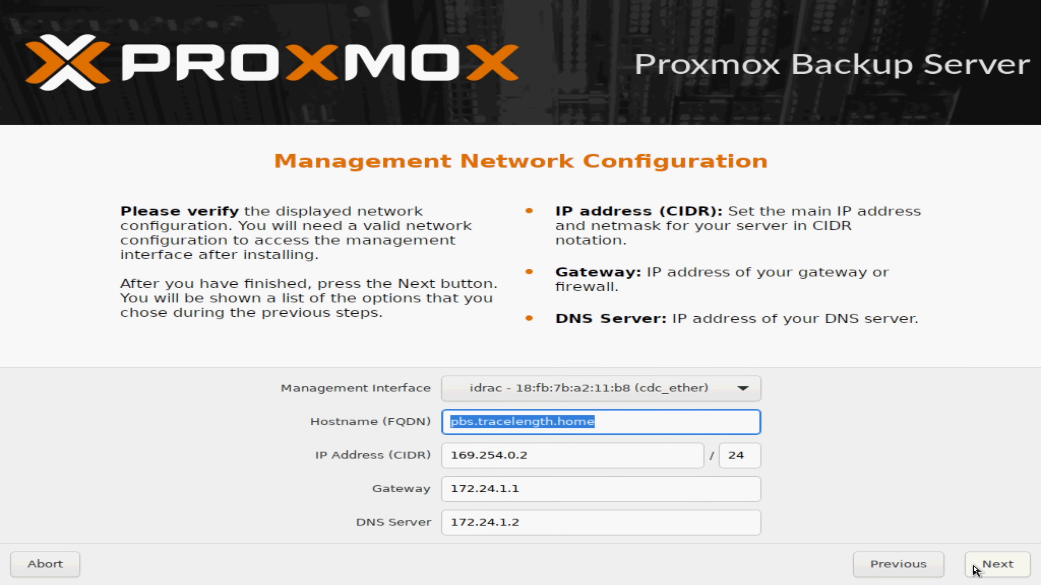
# Select eno1np0 as the management interface, set the IP address to 172.24.1.19/24, and continue to the summary.
pyautogui.click(748, 393)
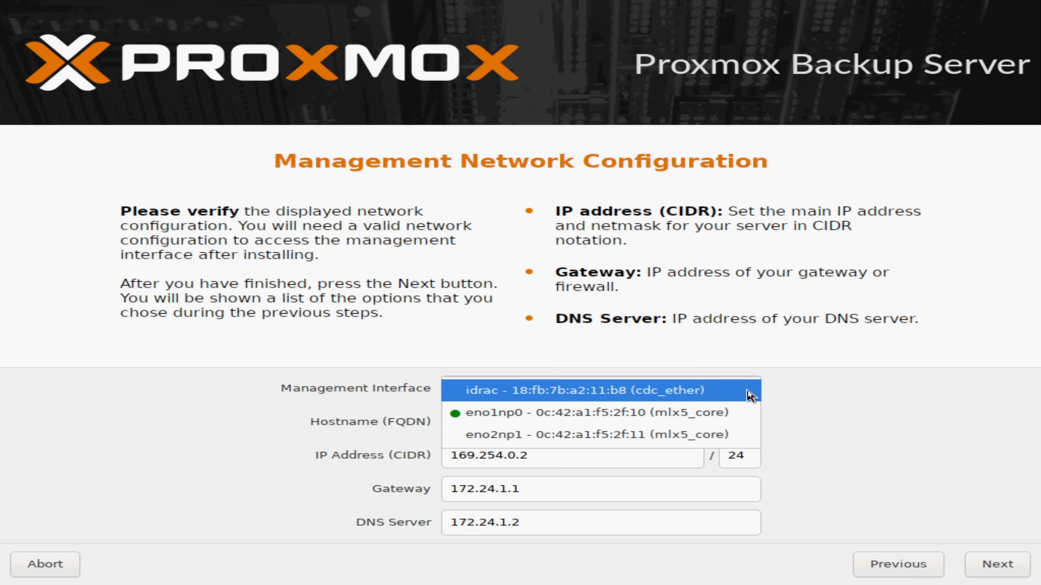
pyautogui.click(736, 414)
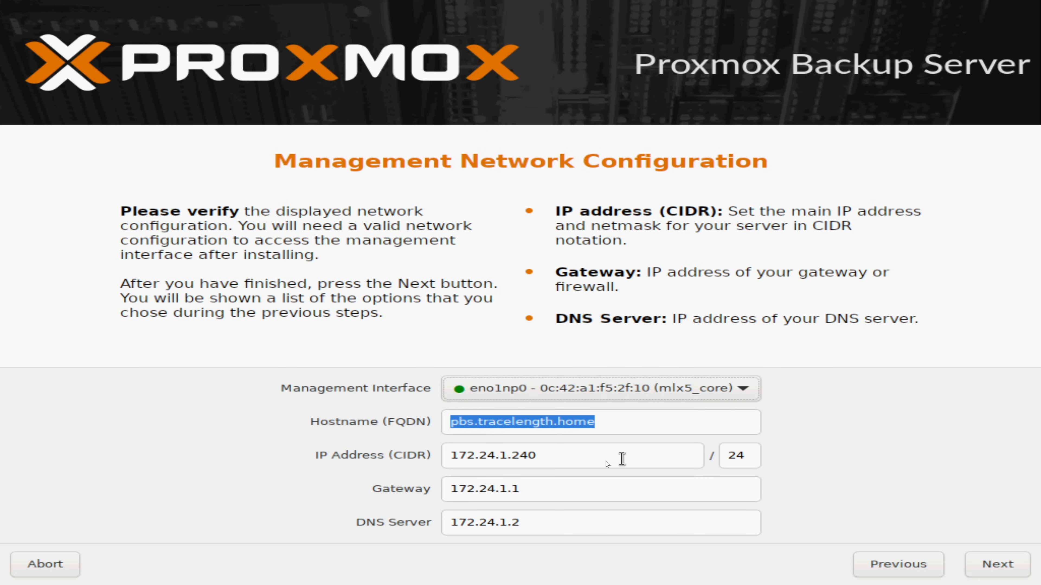
pyautogui.click(569, 458)
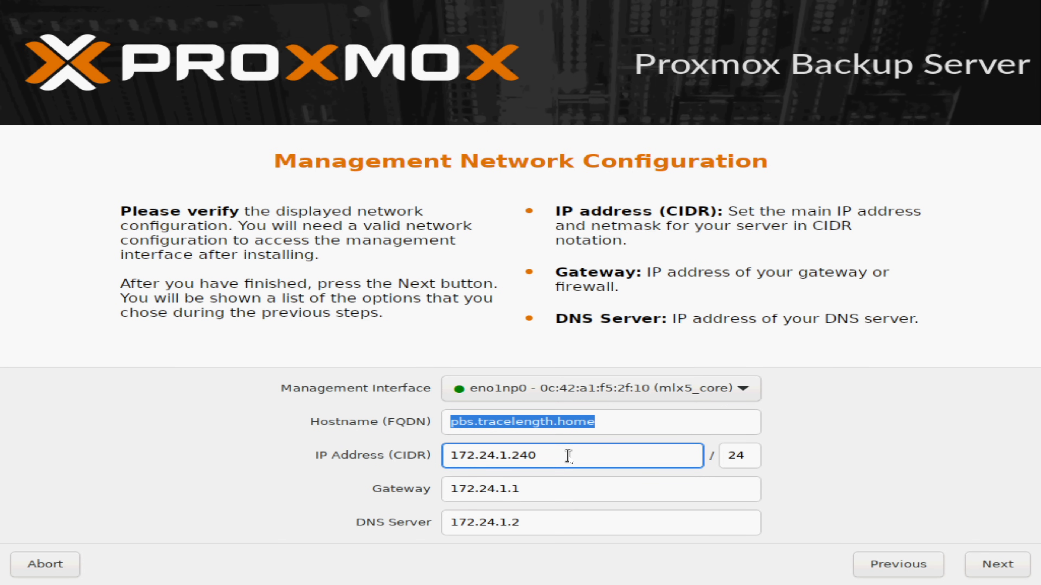
pyautogui.press('BackSpace')
pyautogui.press('BackSpace')
pyautogui.press('BackSpace')
pyautogui.write('19')
pyautogui.click(972, 563)
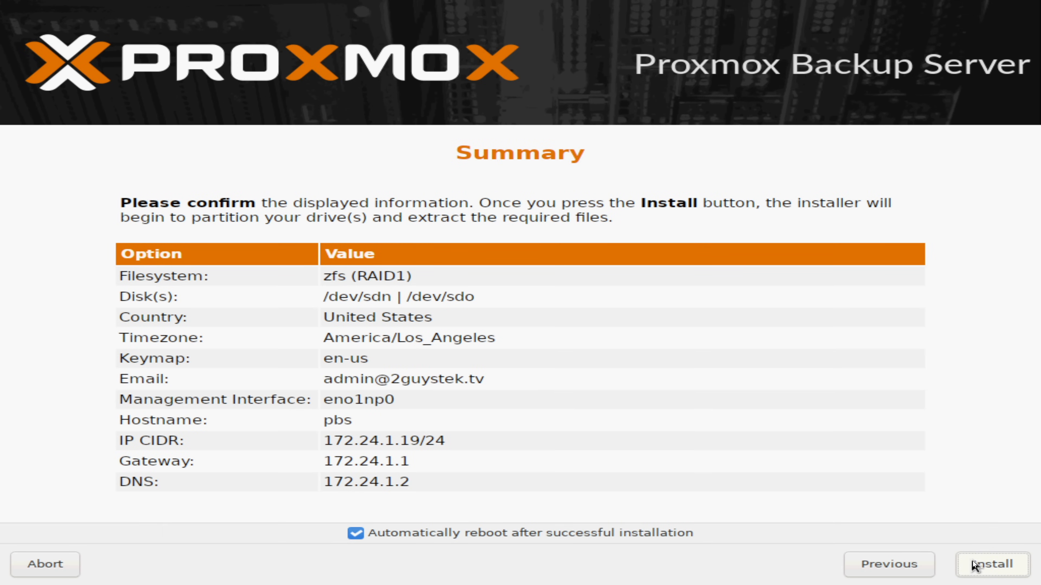
# Start the installation from the summary page.
pyautogui.click(974, 564)
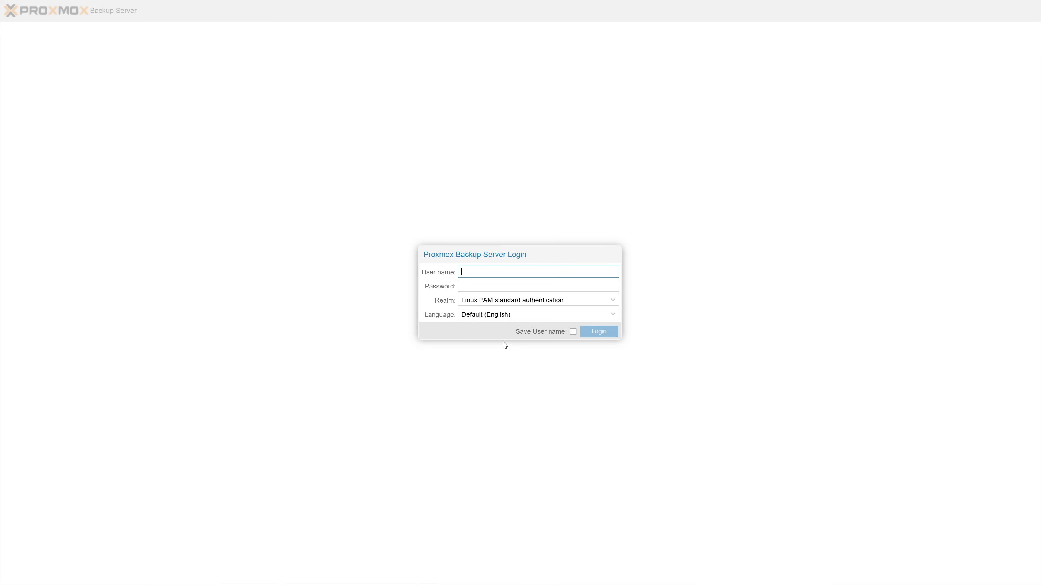
# Log in to the web interface as root with the root password and dismiss the subscription notice.
pyautogui.write('root')
pyautogui.press('Tab')
pyautogui.write('••••••••')
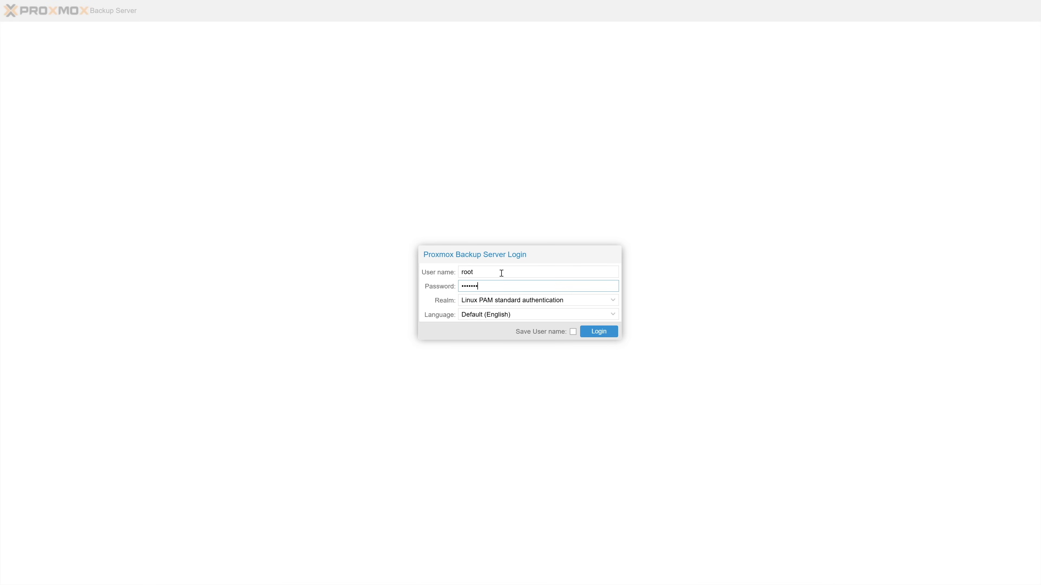
pyautogui.click(600, 333)
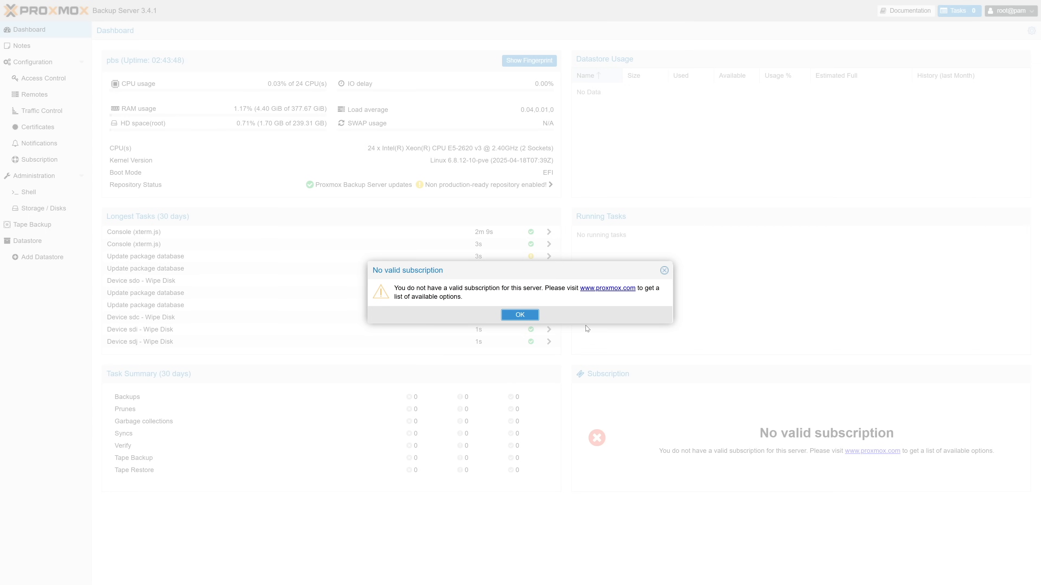
pyautogui.click(520, 315)
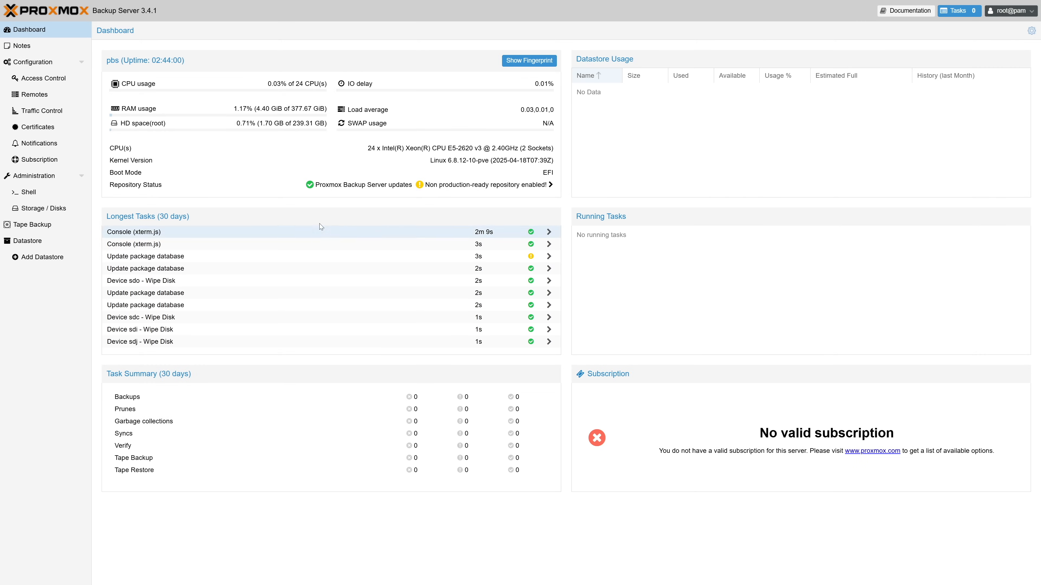
# Examine the notes, system network and time settings, and the access control users, two-factor, API token, permission and realm lists.
pyautogui.click(71, 50)
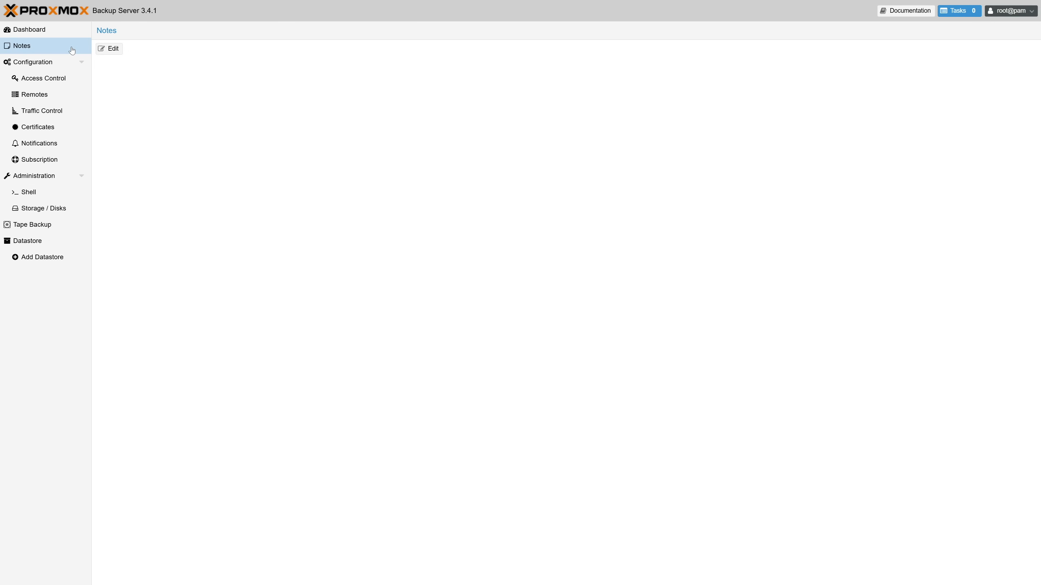
pyautogui.click(40, 65)
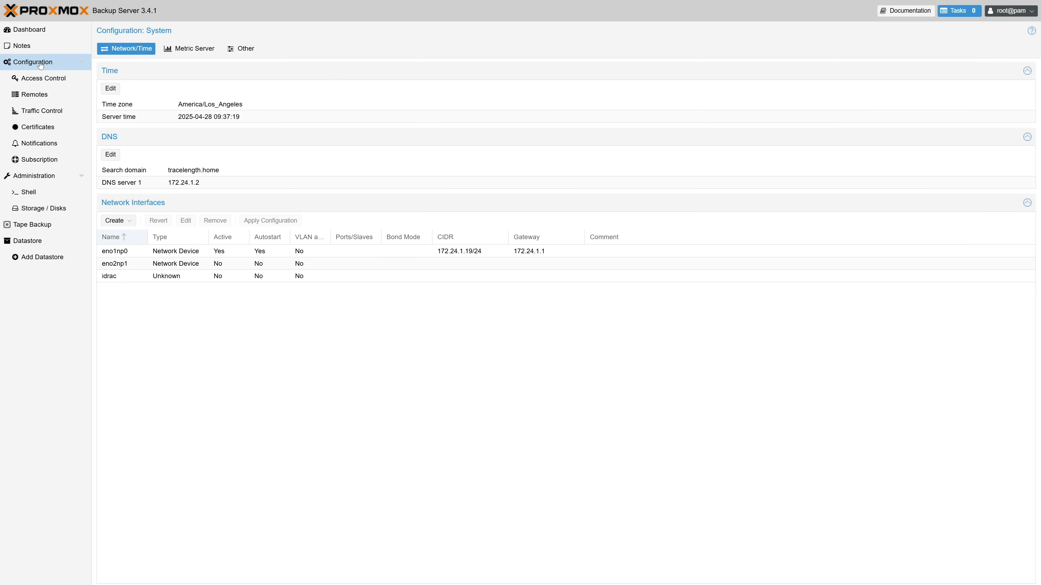
pyautogui.click(38, 79)
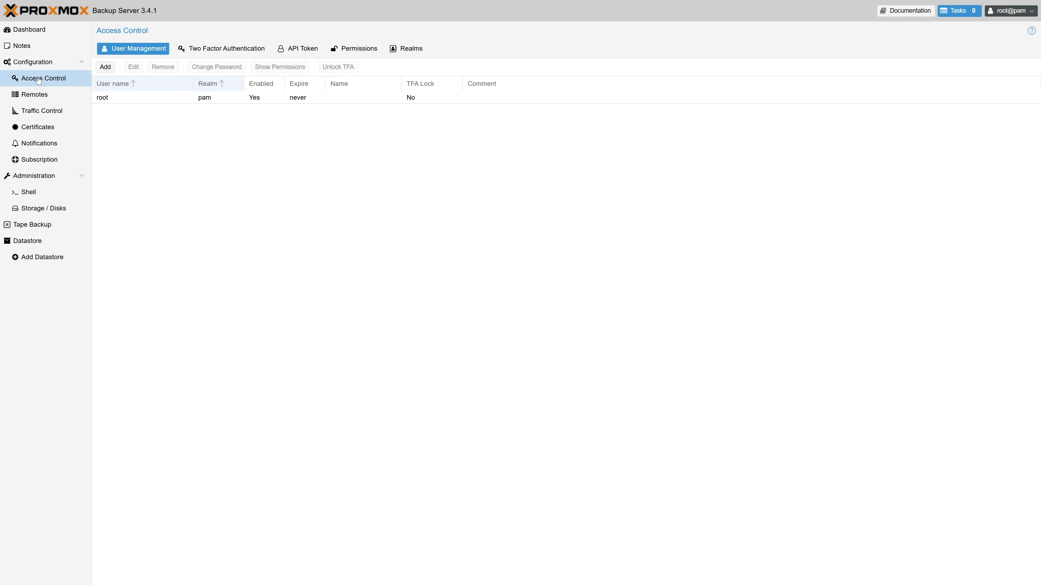
pyautogui.click(206, 49)
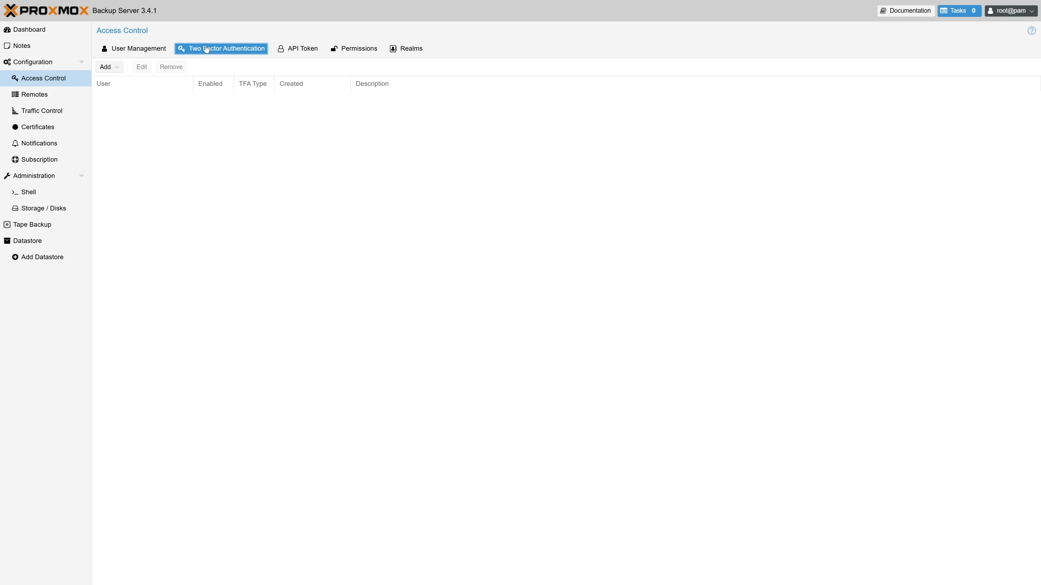
pyautogui.click(294, 52)
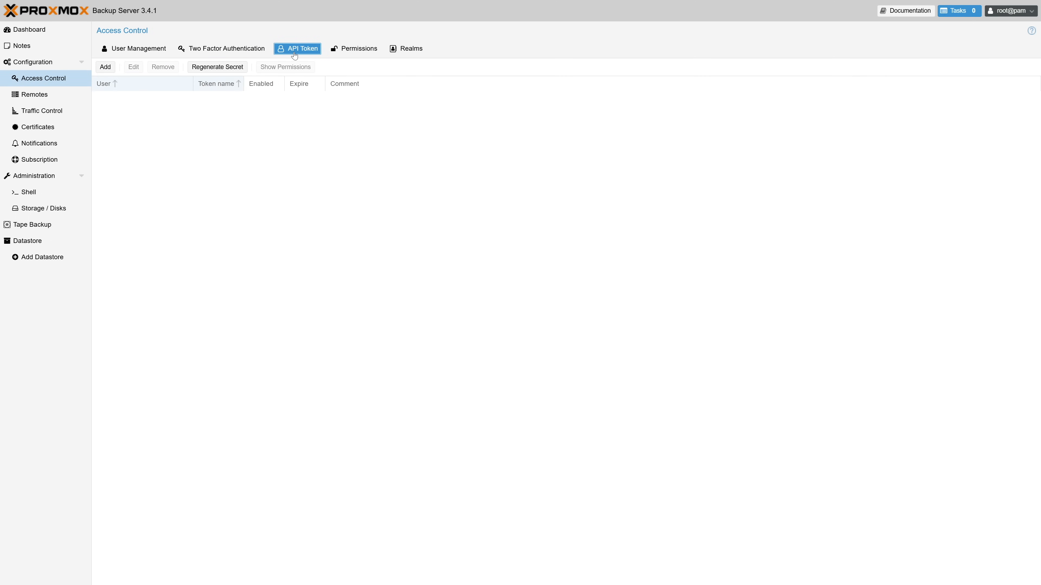
pyautogui.click(345, 53)
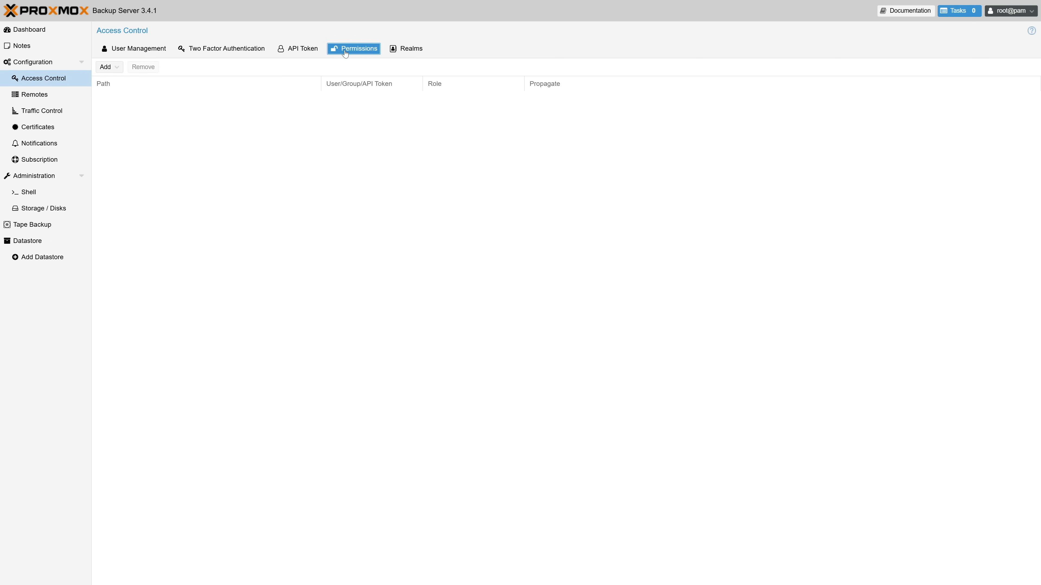
pyautogui.click(411, 51)
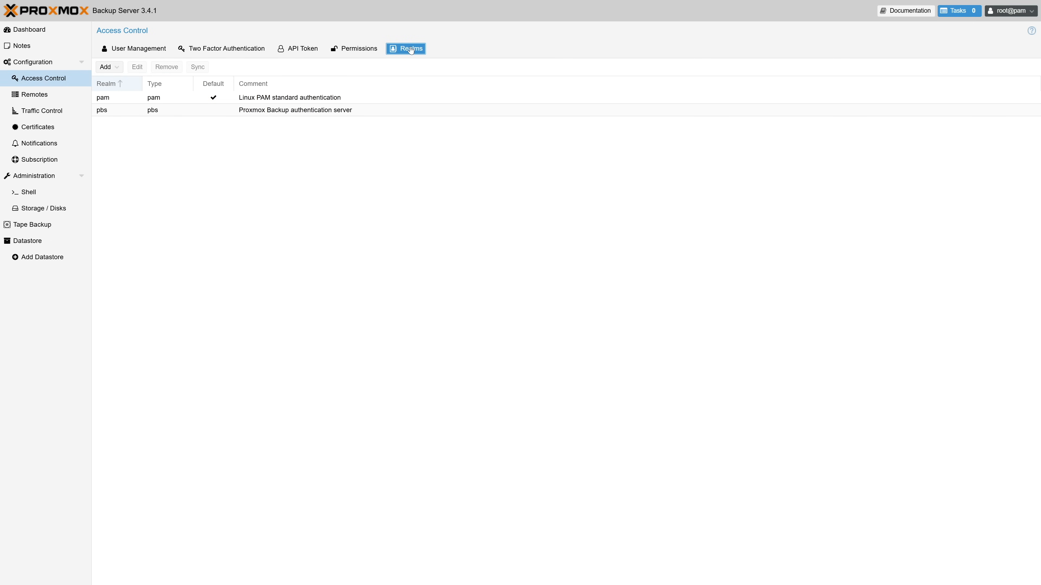
# Examine the remotes, certificates, notification targets and subscription status pages.
pyautogui.click(75, 94)
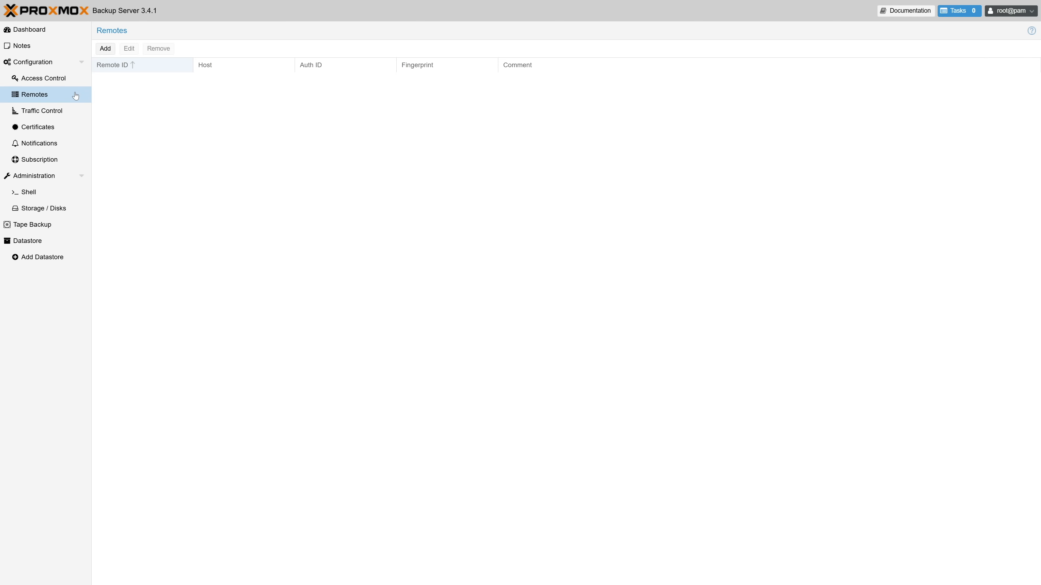
pyautogui.click(73, 127)
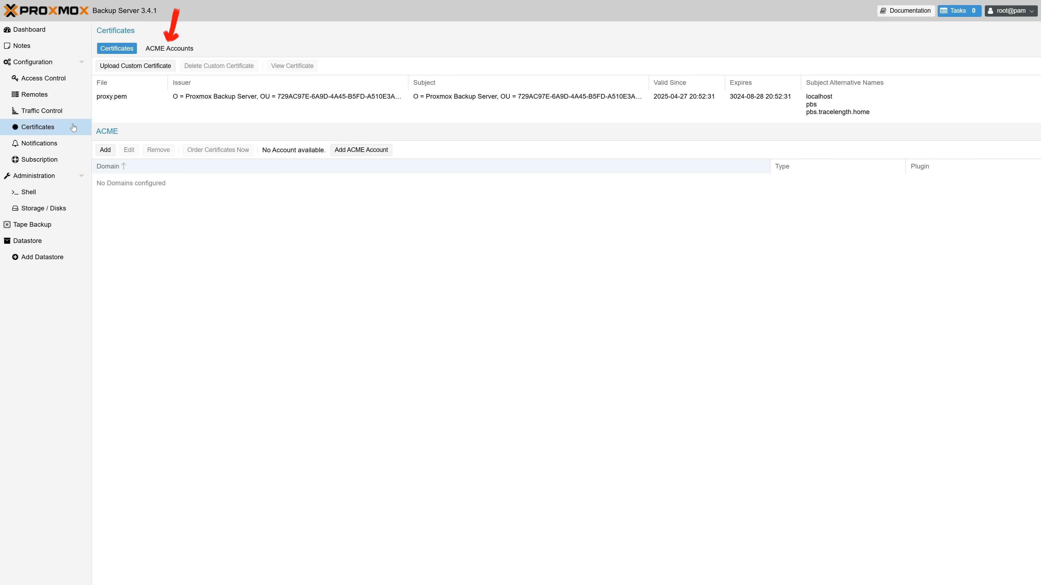
pyautogui.click(67, 144)
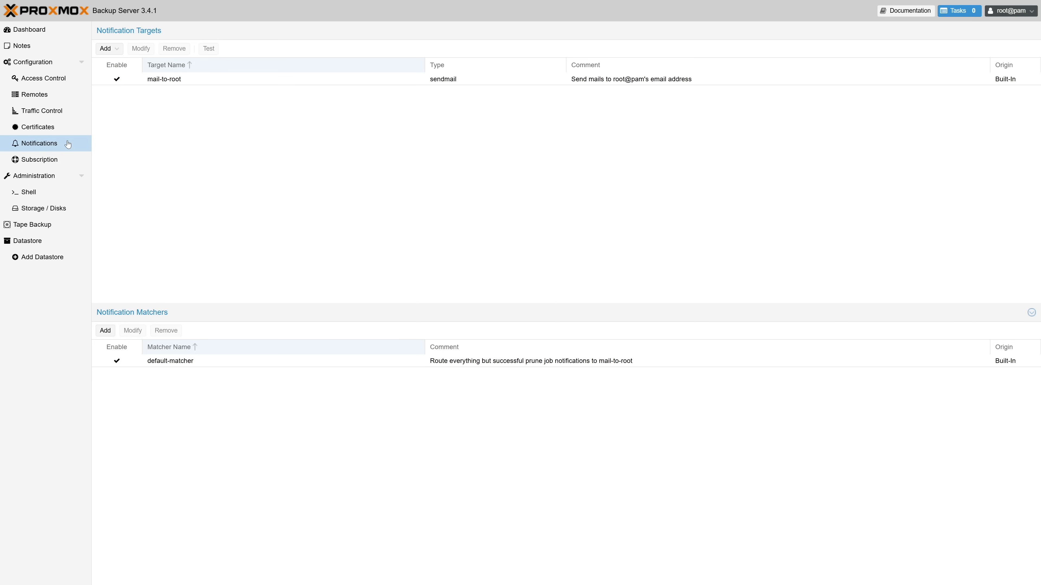
pyautogui.click(66, 159)
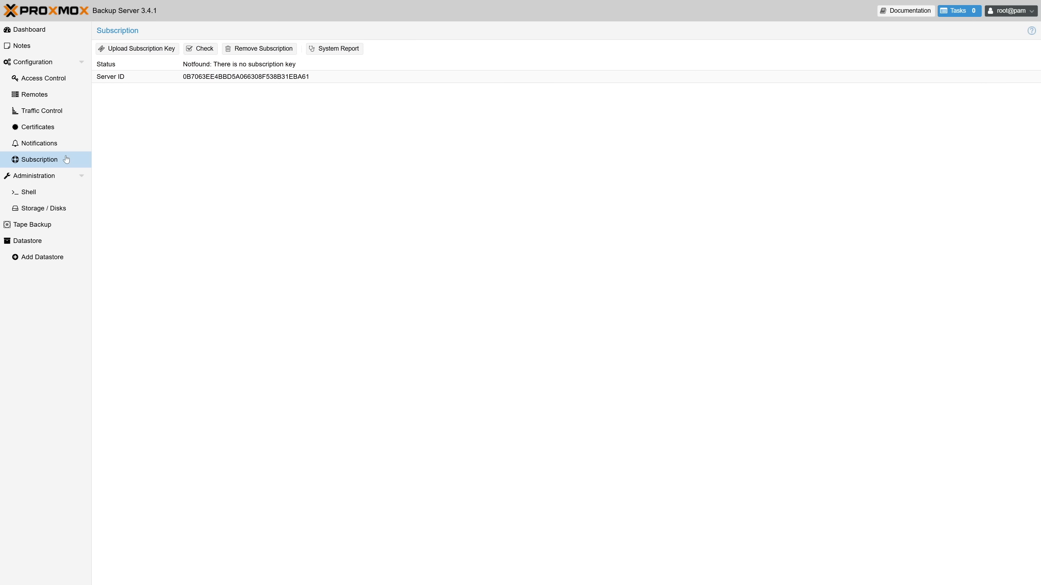
# Examine the server administration status graphs, time range options, services, updates, repositories, syslog and task history.
pyautogui.click(39, 180)
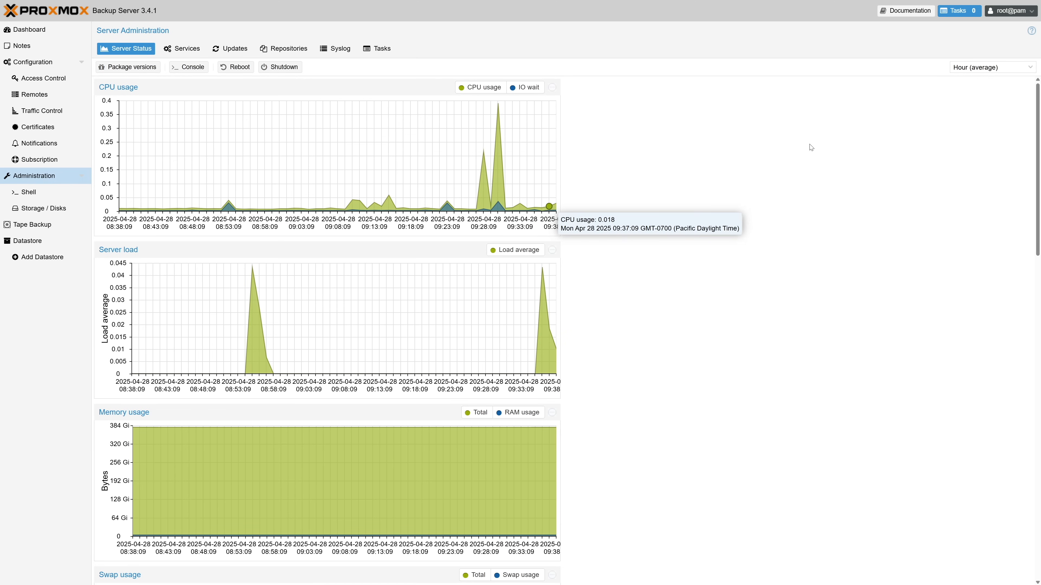
pyautogui.scroll(-3, 1039, 123)
pyautogui.moveTo(1039, 123); pyautogui.dragTo(1039, 82)
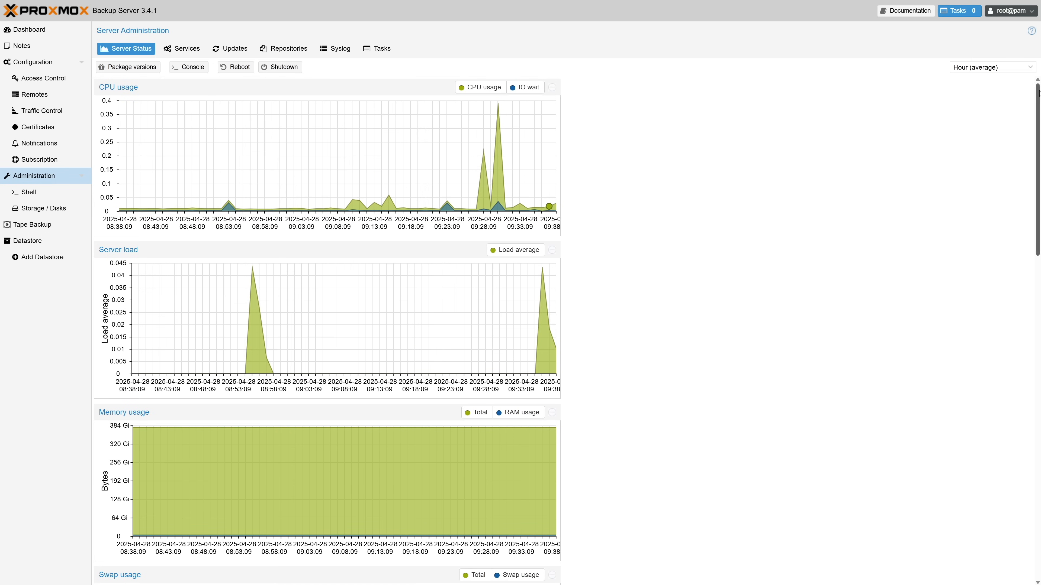
pyautogui.click(1031, 67)
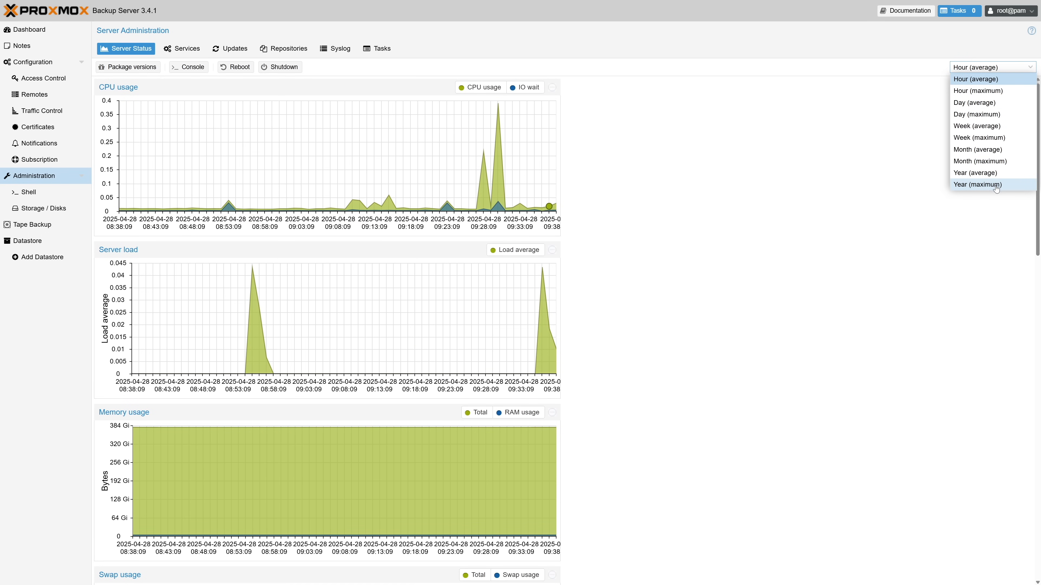
pyautogui.click(916, 66)
pyautogui.click(185, 46)
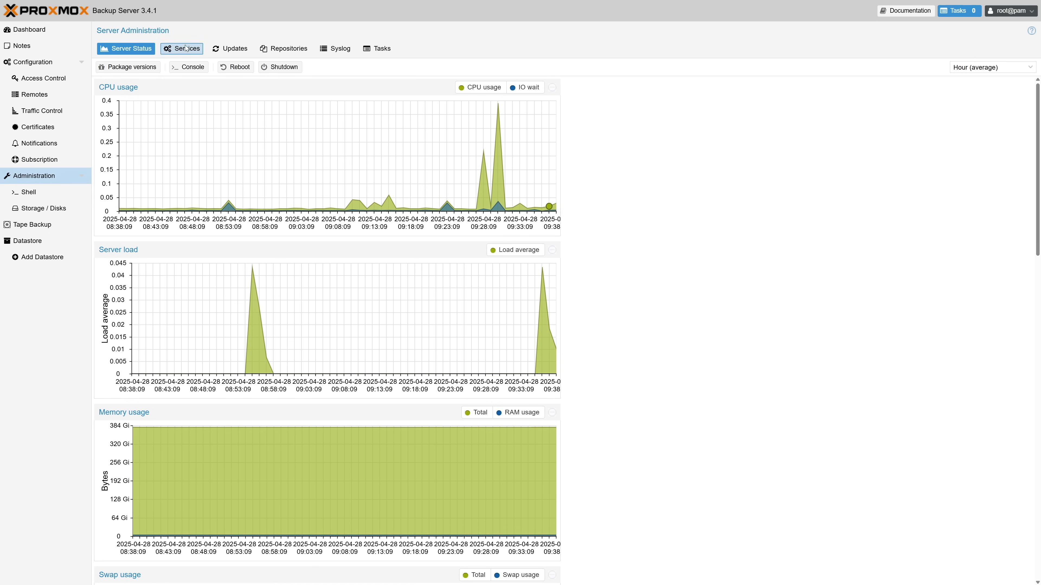
pyautogui.click(237, 52)
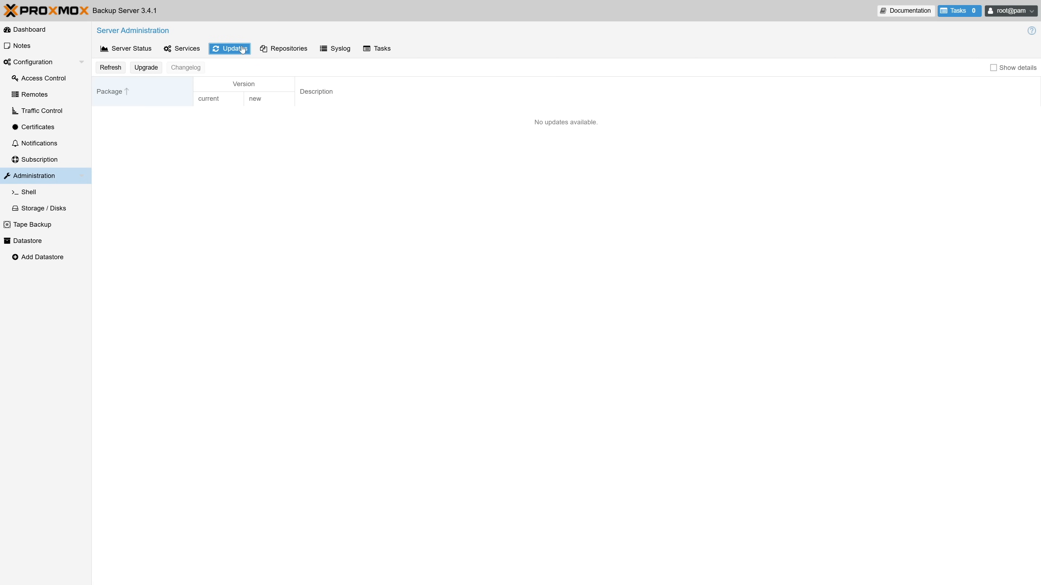
pyautogui.click(293, 50)
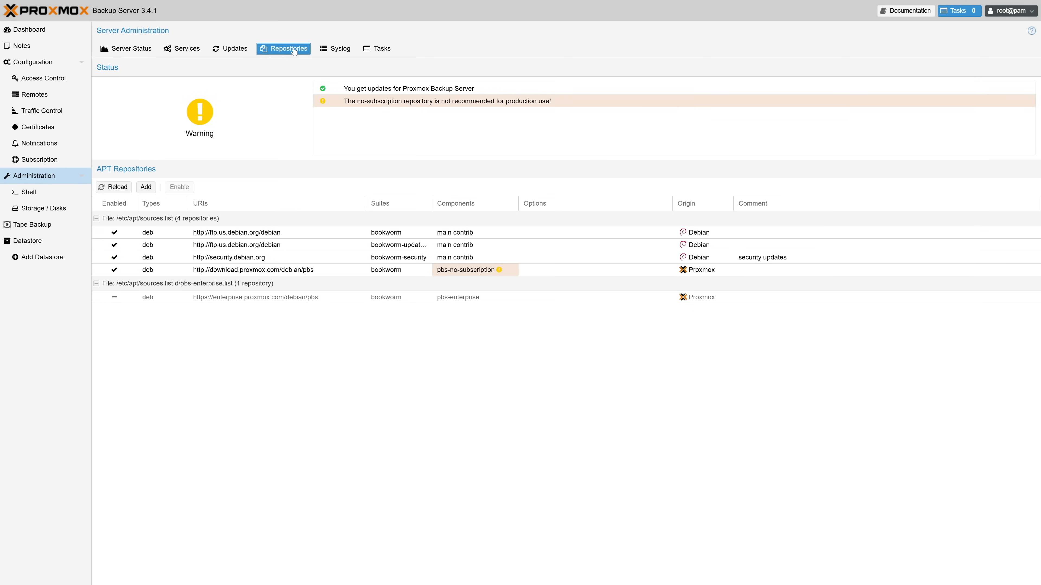
pyautogui.click(336, 48)
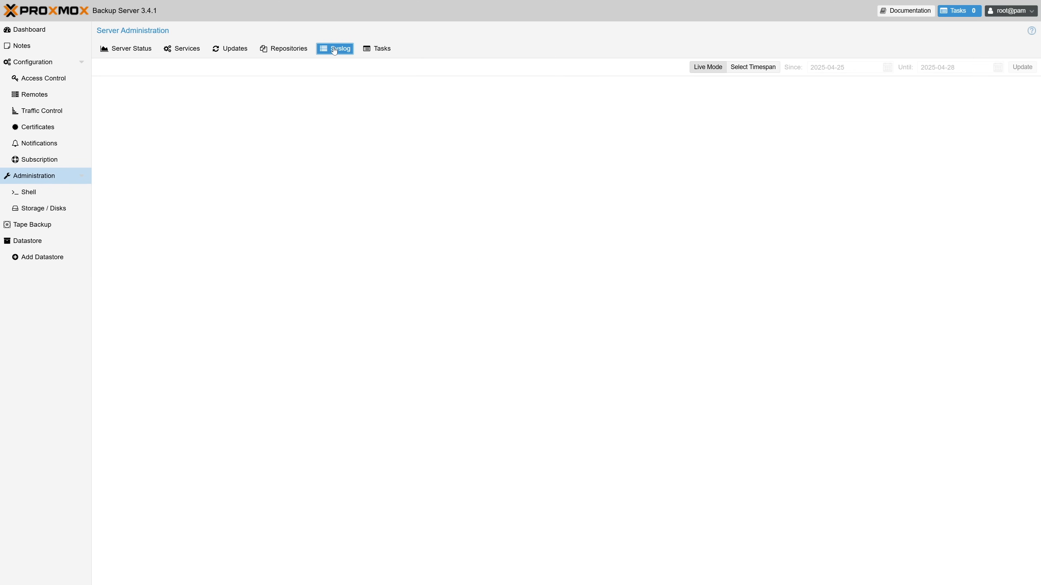
pyautogui.click(384, 48)
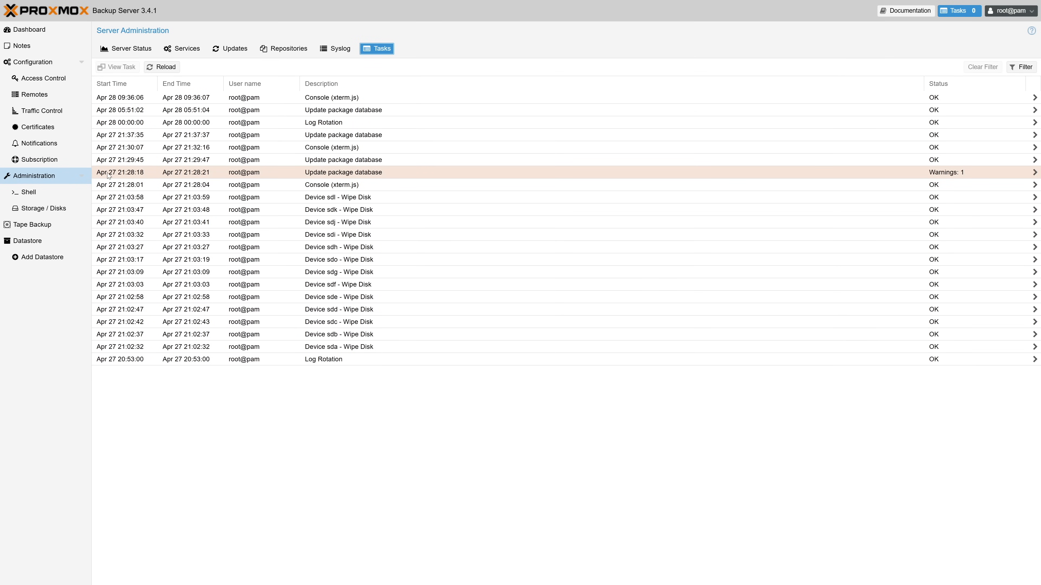
# Open the server shell and run whoami.
pyautogui.click(71, 191)
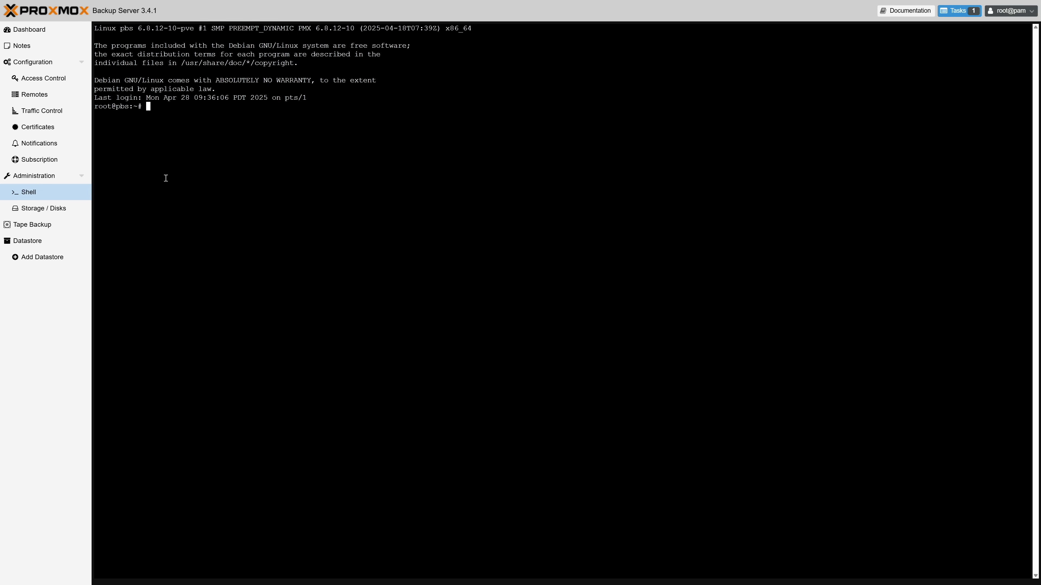
pyautogui.write('whoami')
pyautogui.press('Return')
# Examine the disk list, directory mounts and ZFS pools, and open the tape backup section.
pyautogui.click(65, 209)
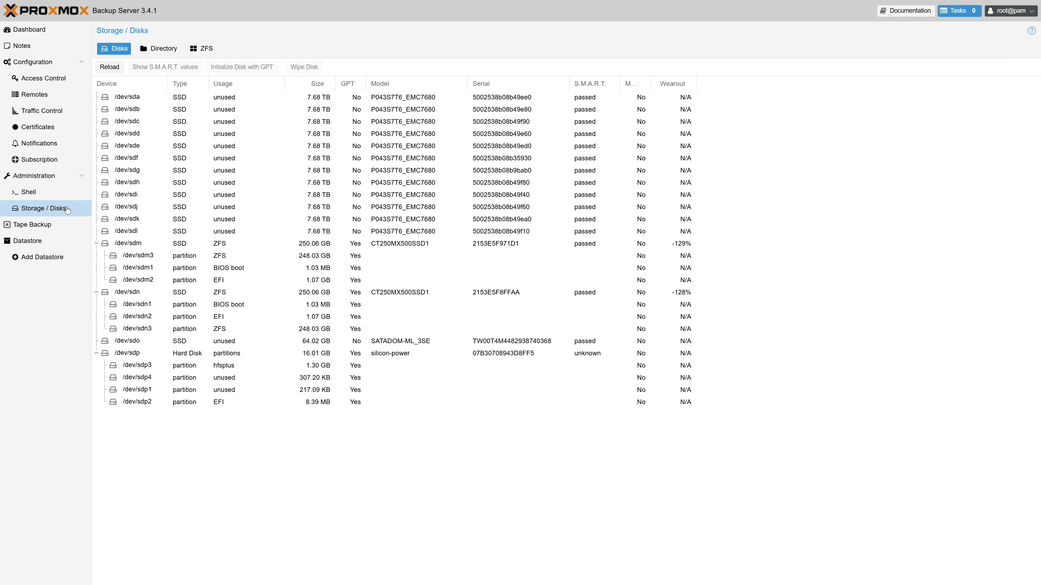
pyautogui.click(173, 54)
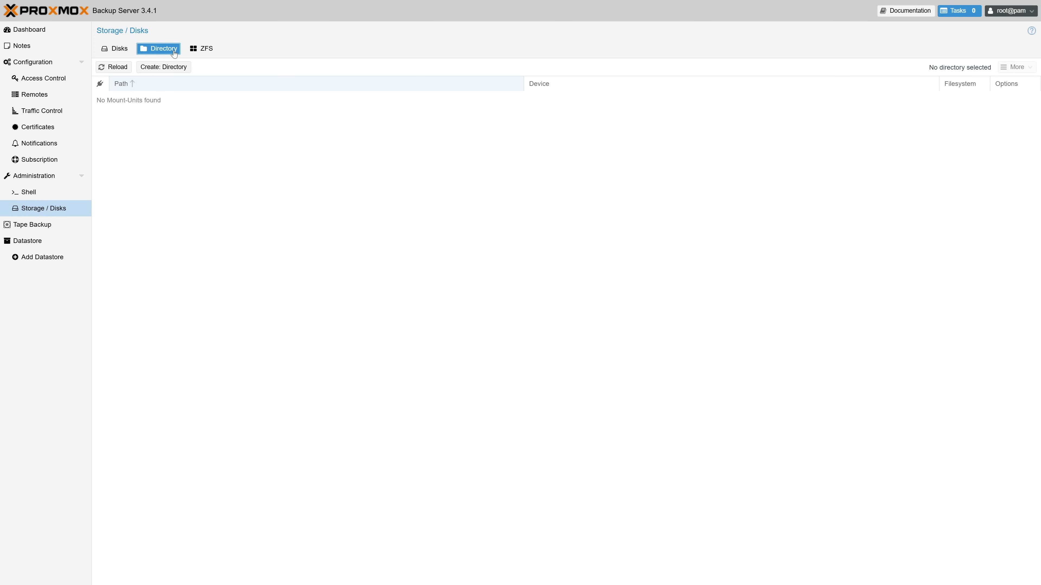
pyautogui.click(195, 50)
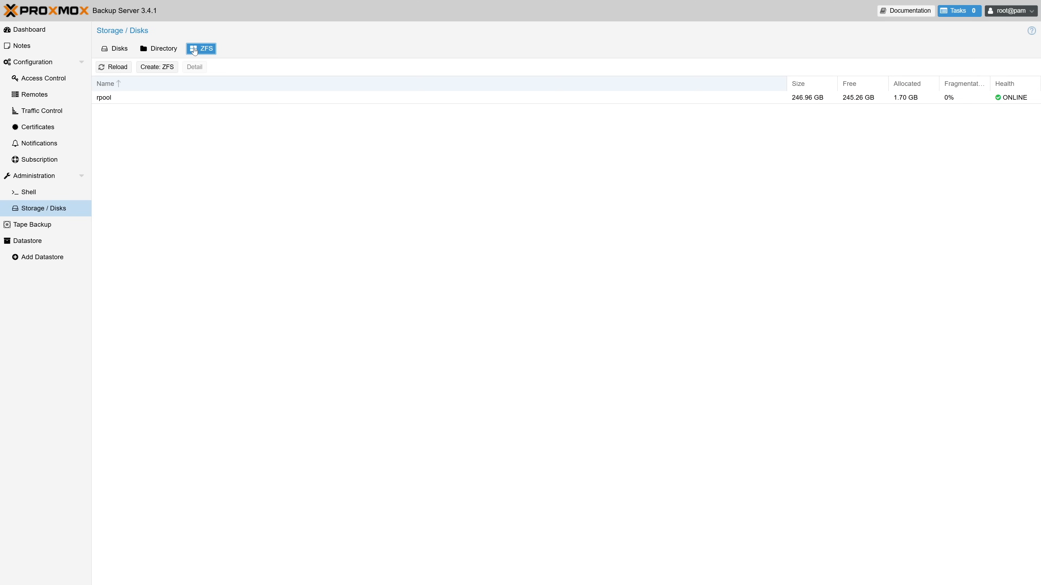
pyautogui.click(57, 225)
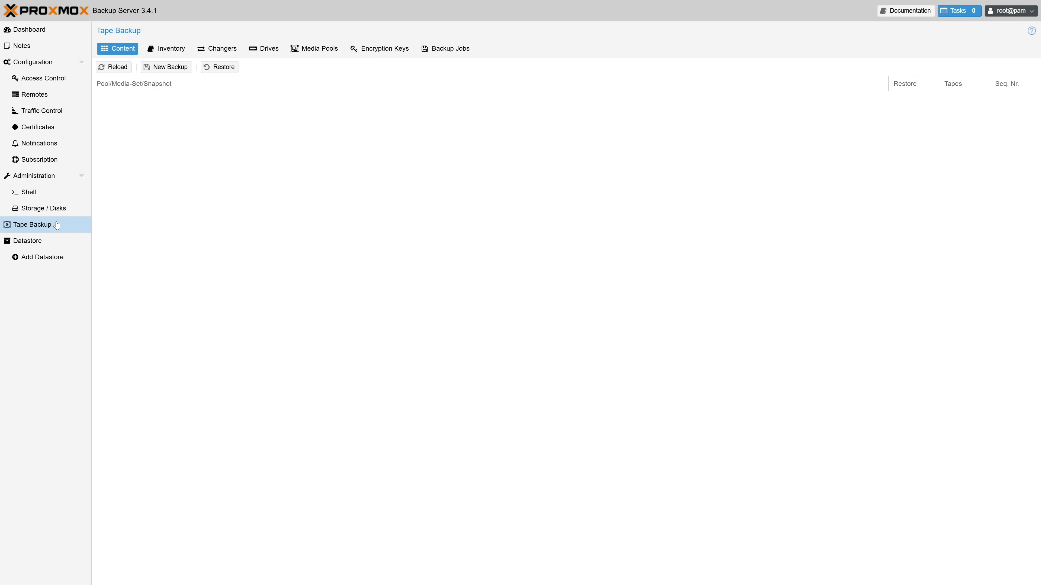
# Examine the tape backup inventory, changers, drives, media pools, encryption keys and backup jobs pages.
pyautogui.click(163, 50)
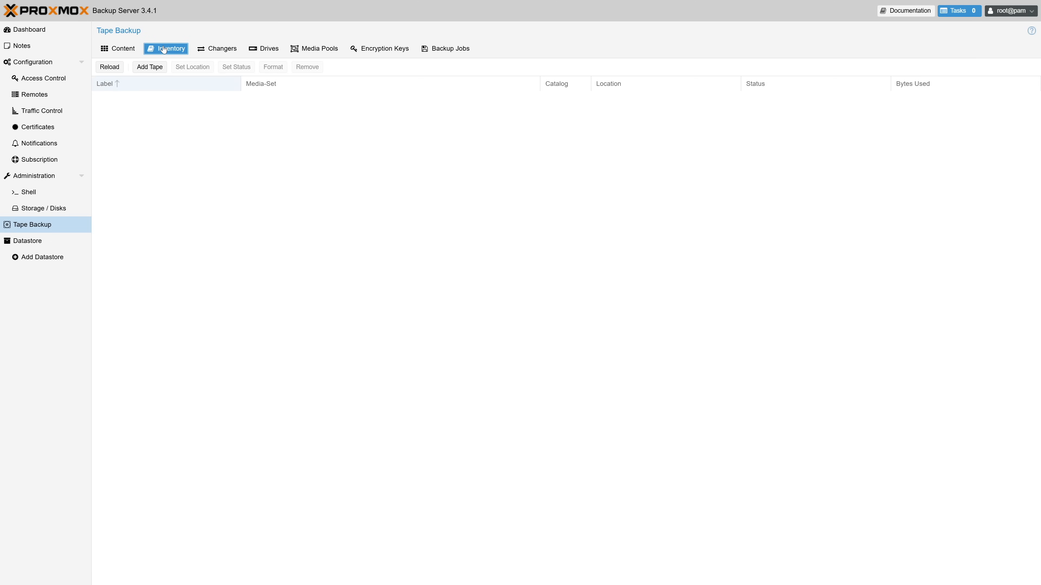
pyautogui.click(214, 50)
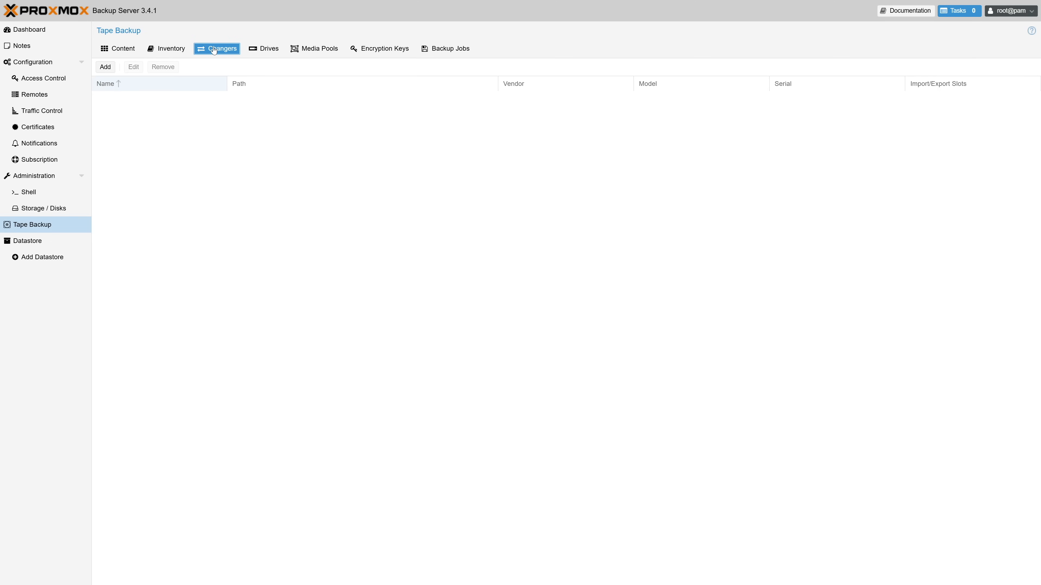
pyautogui.click(260, 50)
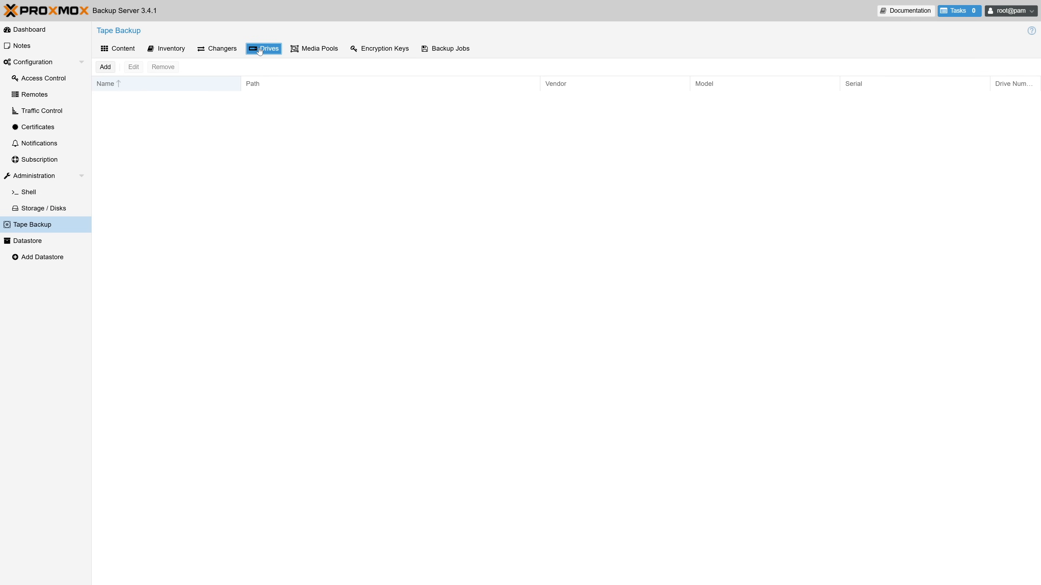
pyautogui.click(303, 50)
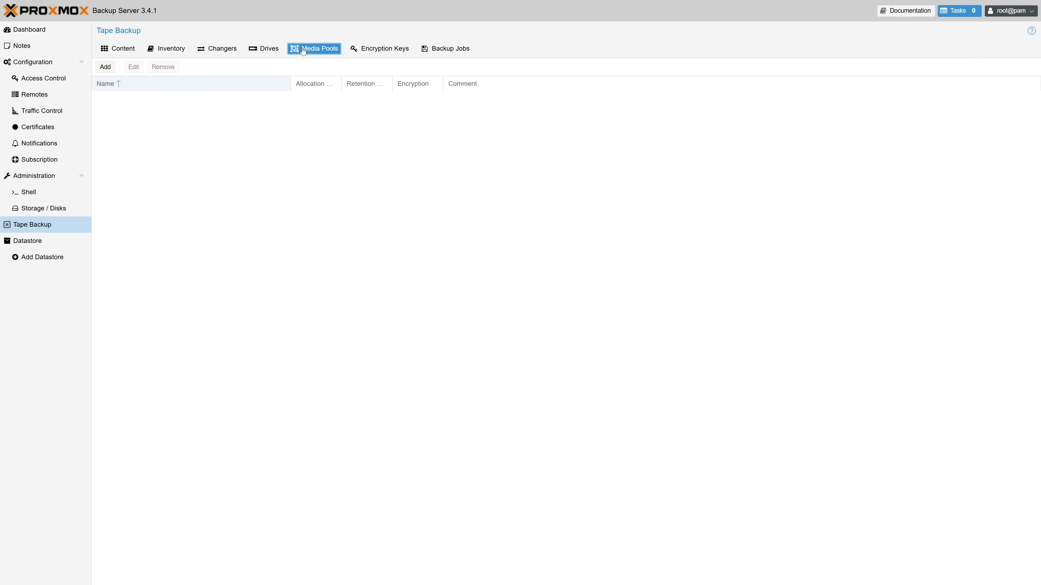
pyautogui.click(368, 51)
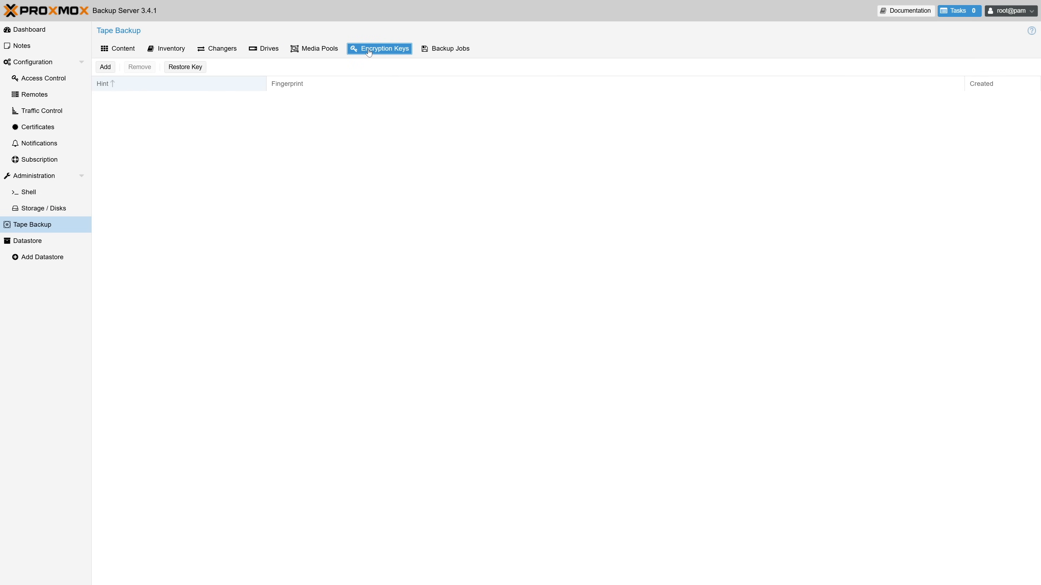
pyautogui.click(449, 53)
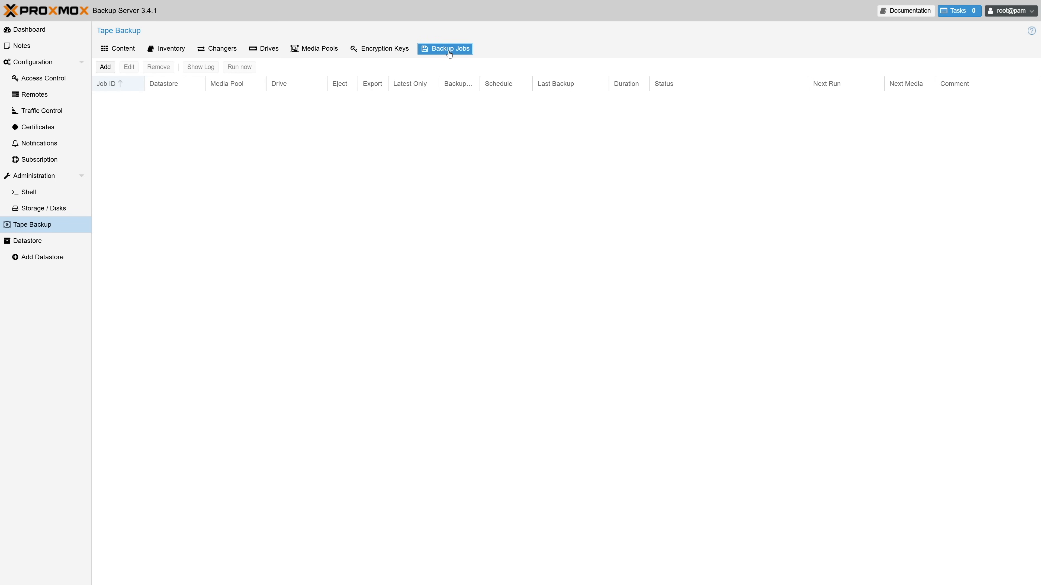
# Examine the datastore summary, prune and garbage collection jobs, sync jobs, verify jobs and permissions pages.
pyautogui.click(50, 242)
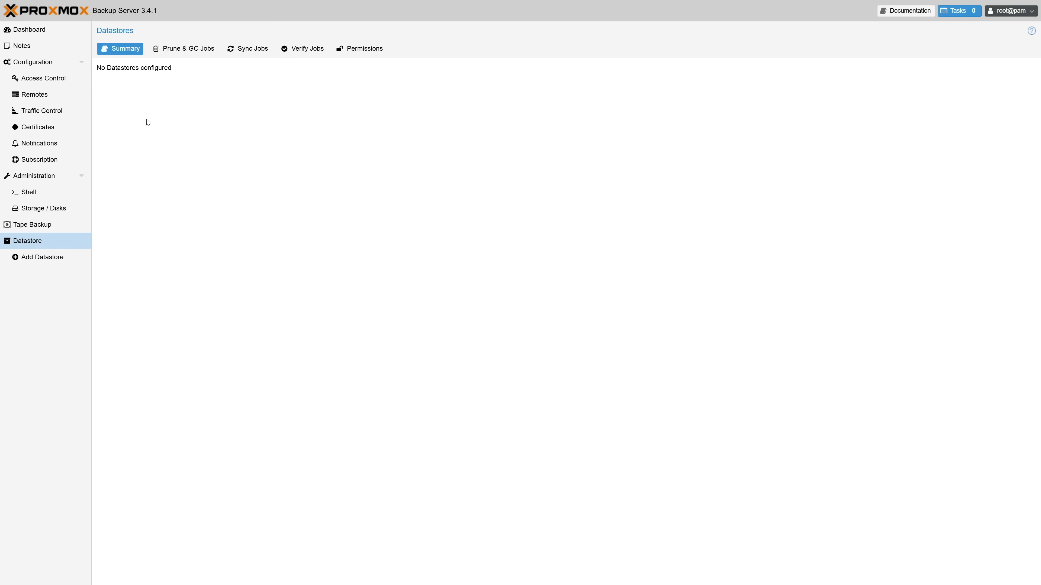
pyautogui.click(195, 48)
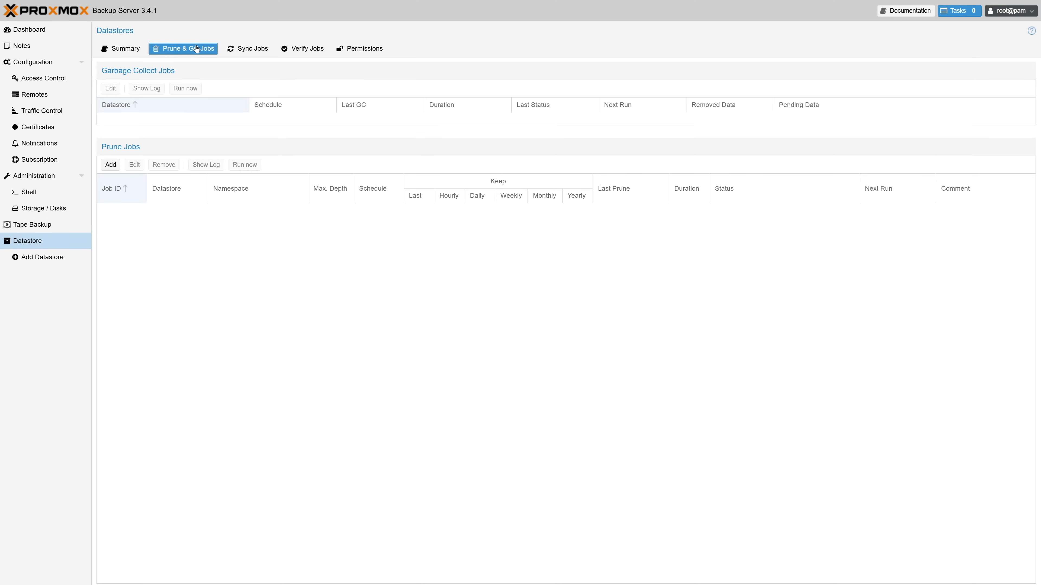
pyautogui.click(245, 49)
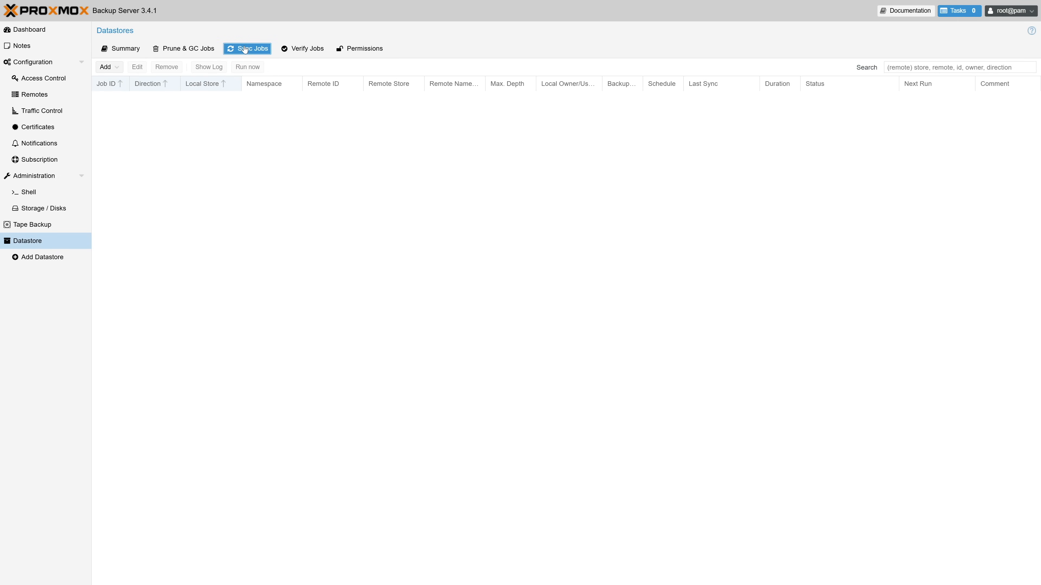
pyautogui.click(306, 50)
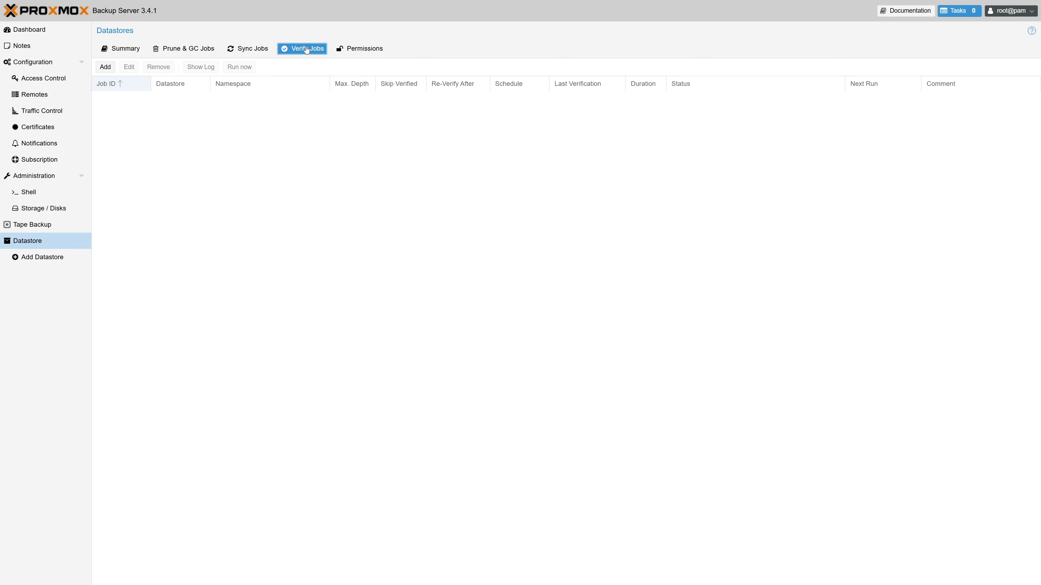
pyautogui.click(359, 48)
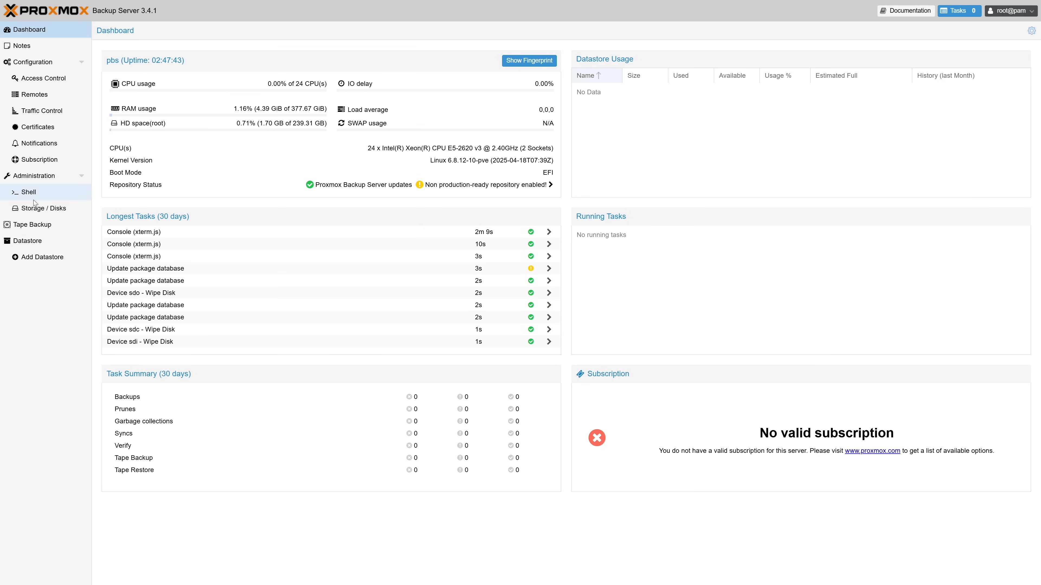
# Create a RAIDZ ZFS pool named backup_pool from all 7.68 TB SSDs, excluding /dev/sdo, added as a datastore.
pyautogui.click(39, 208)
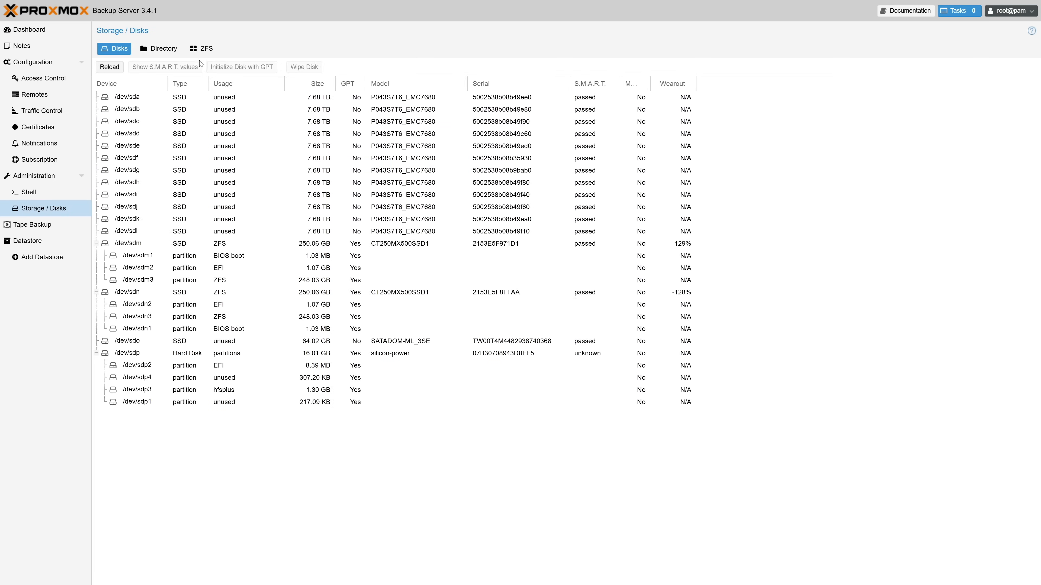
pyautogui.click(207, 49)
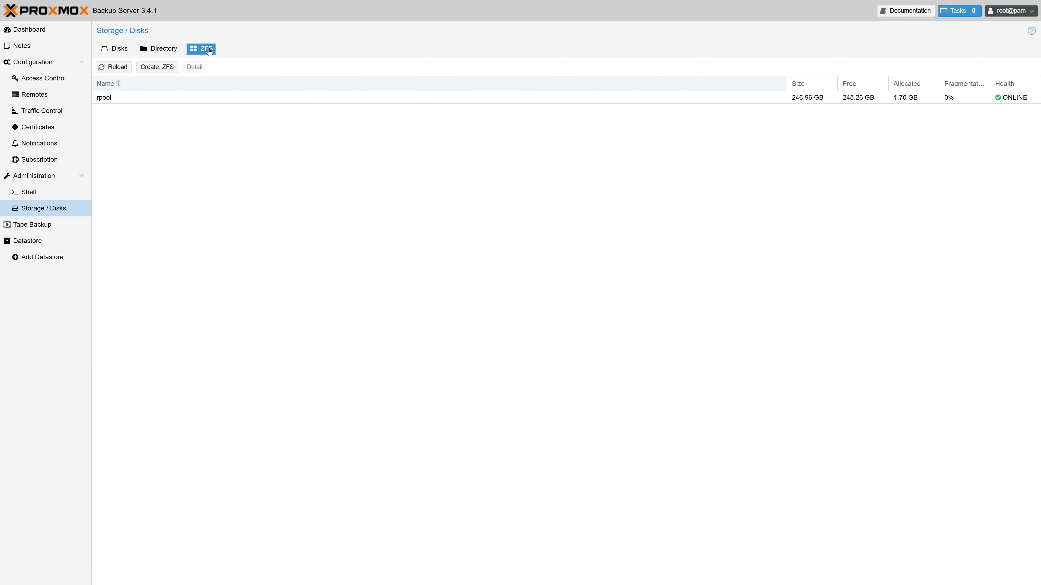
pyautogui.click(167, 70)
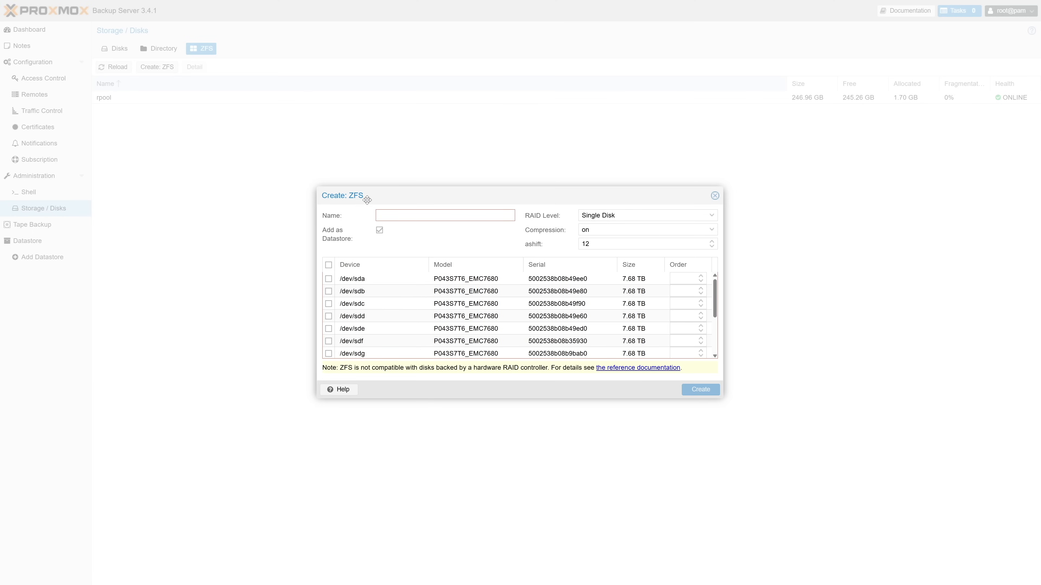
pyautogui.write('backup')
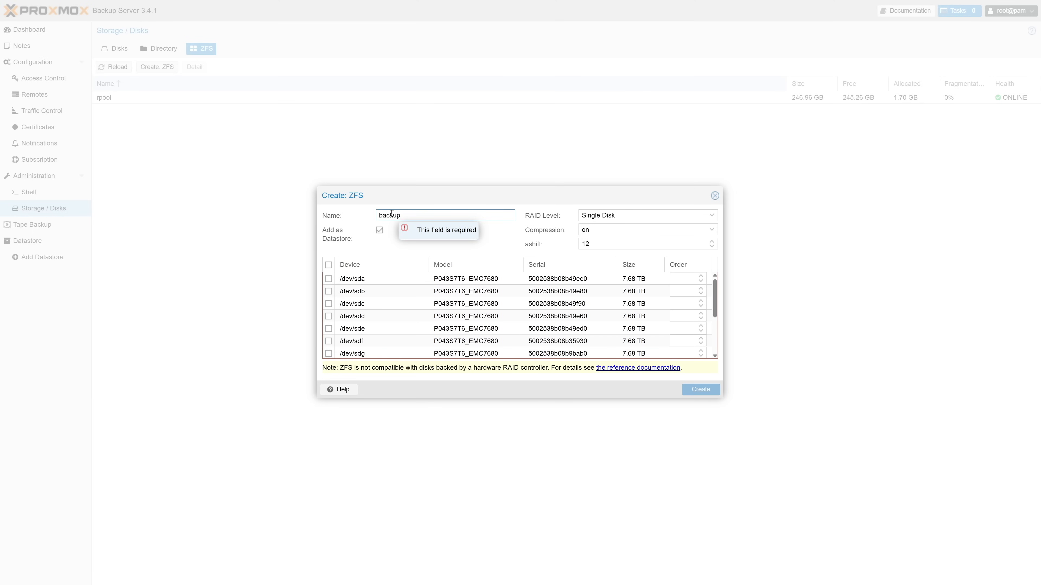
pyautogui.write('_pool')
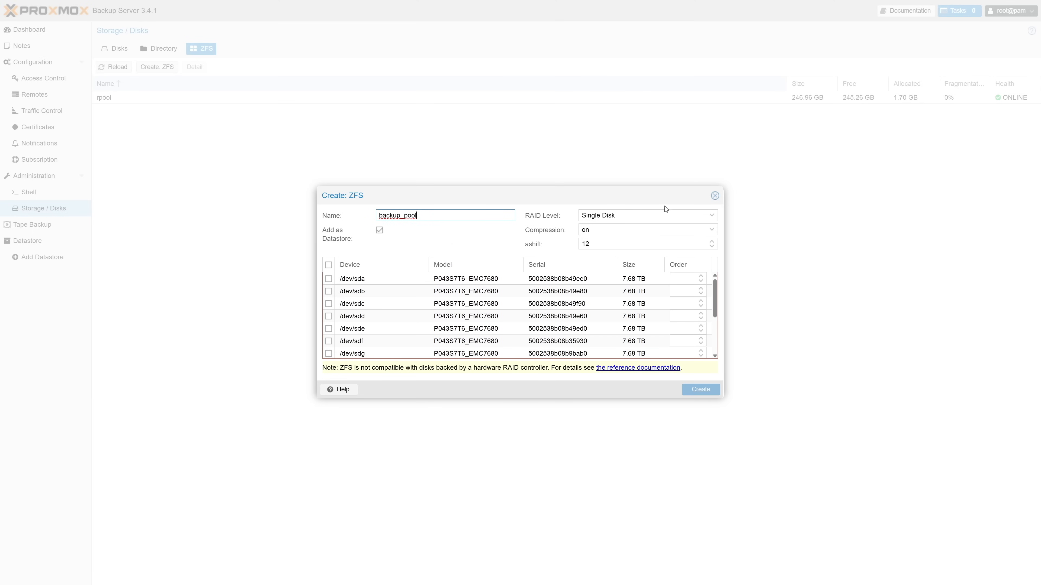
pyautogui.click(714, 215)
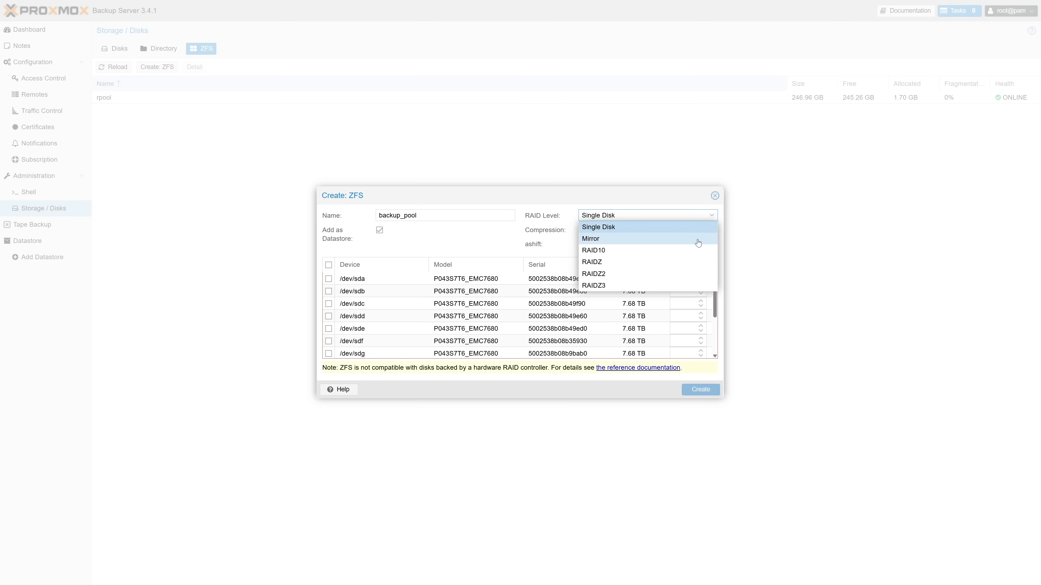
pyautogui.click(686, 263)
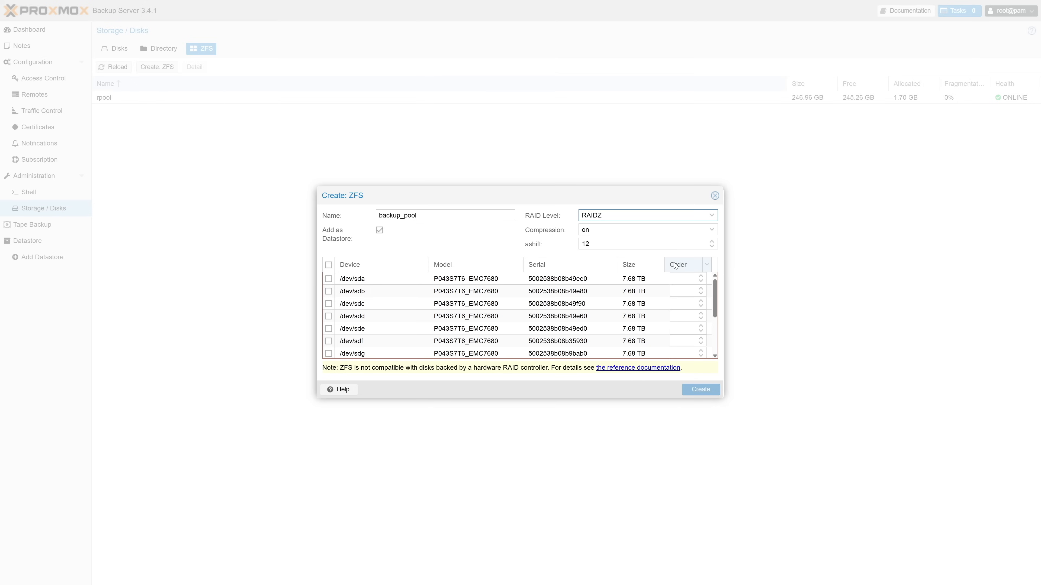
pyautogui.click(332, 266)
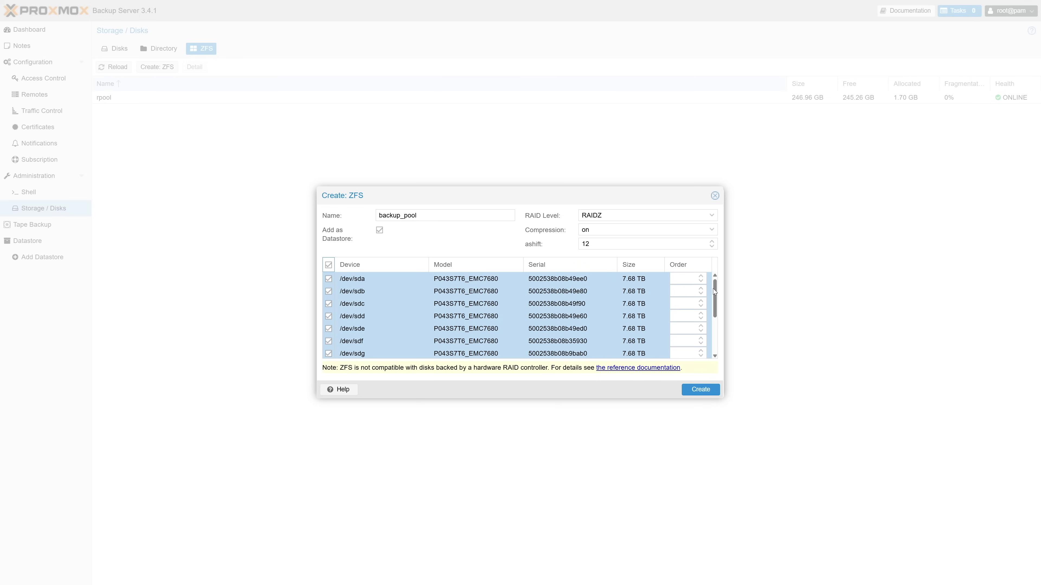
pyautogui.moveTo(715, 288); pyautogui.dragTo(715, 328)
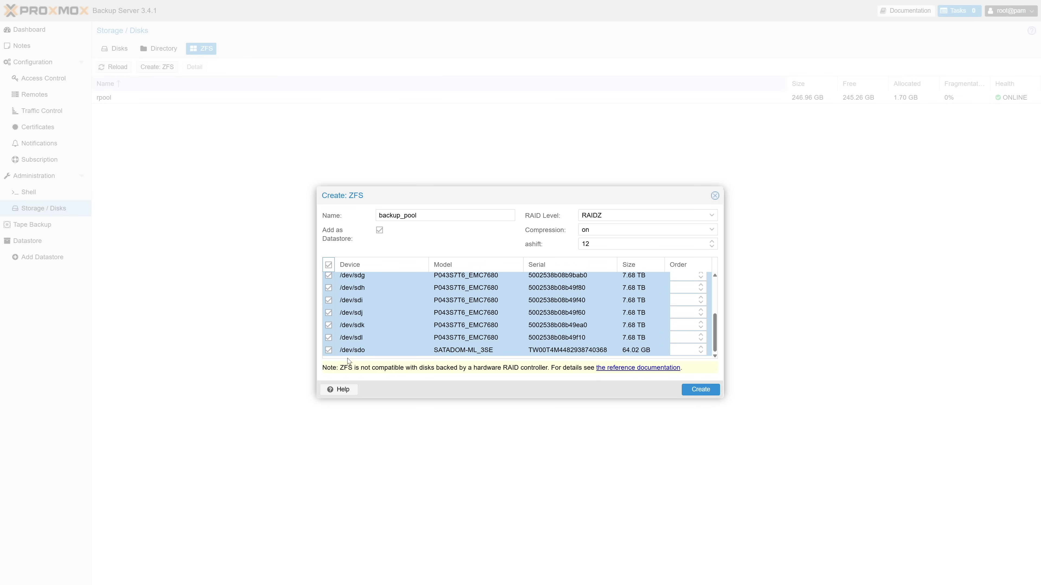
pyautogui.click(328, 350)
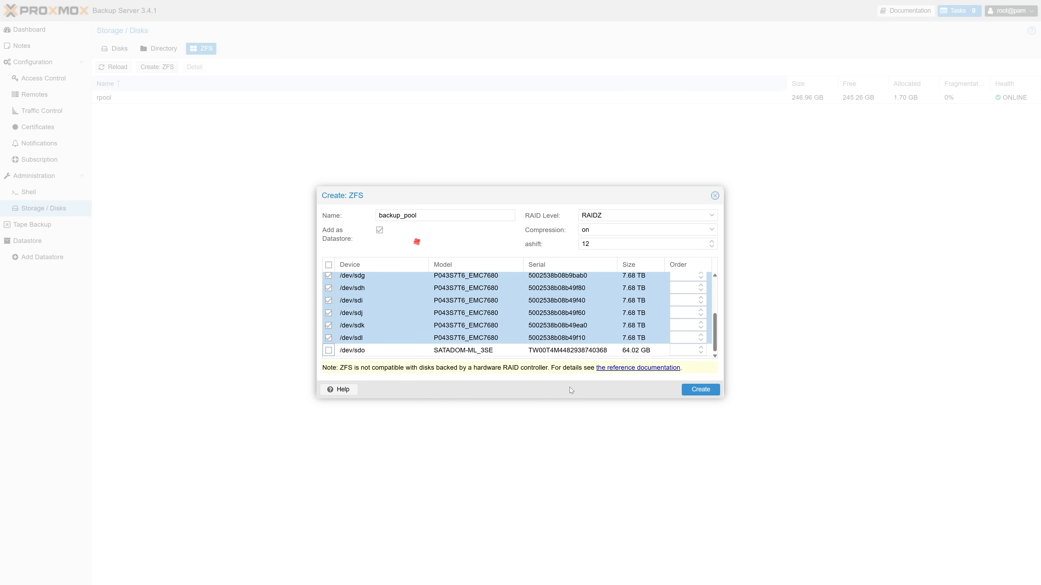
pyautogui.click(701, 392)
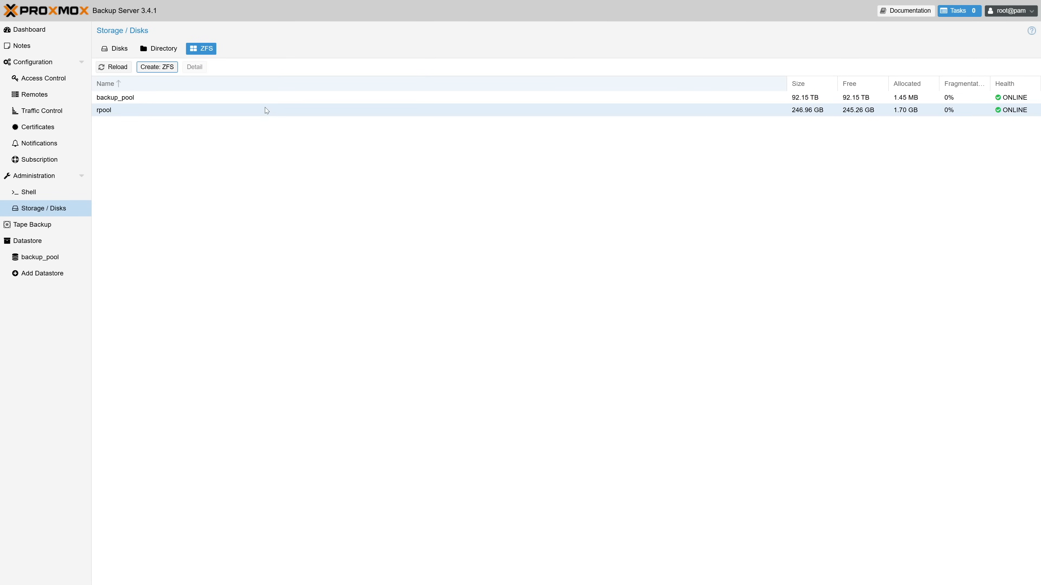
# Open the status details of the backup_pool ZFS pool and close them.
pyautogui.click(262, 100)
pyautogui.click(196, 67)
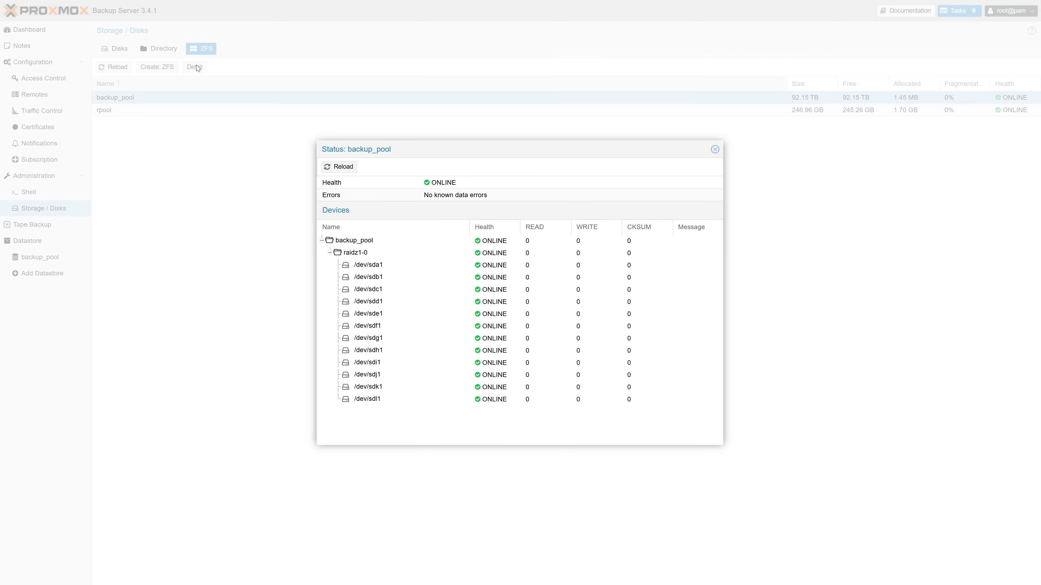
pyautogui.click(714, 150)
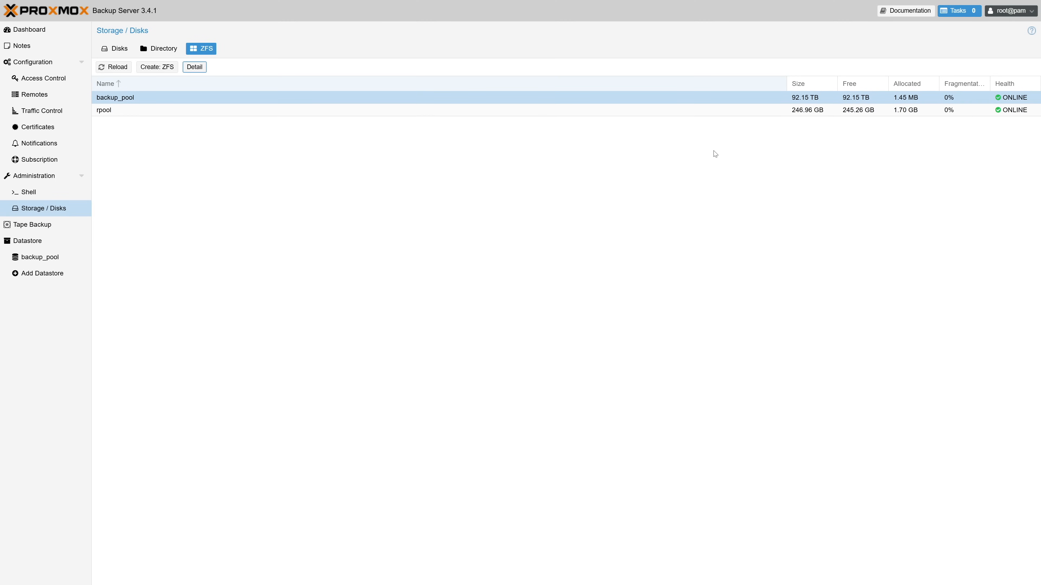
# Switch to the Proxmox VE web interface and log in as root with the account password.
pyautogui.click(71, 260)
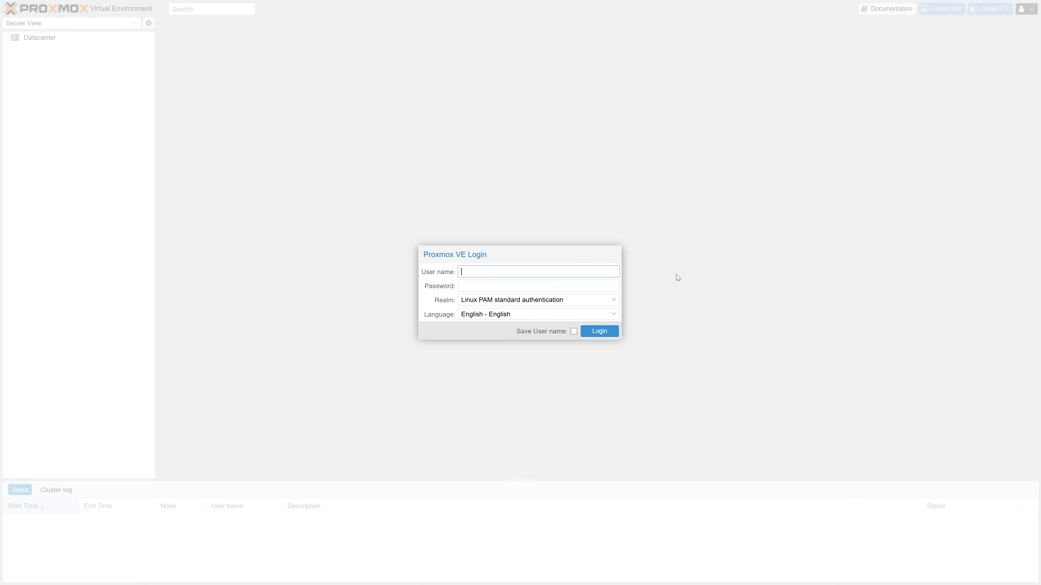
pyautogui.write('root')
pyautogui.press('Tab')
pyautogui.write('••••••••')
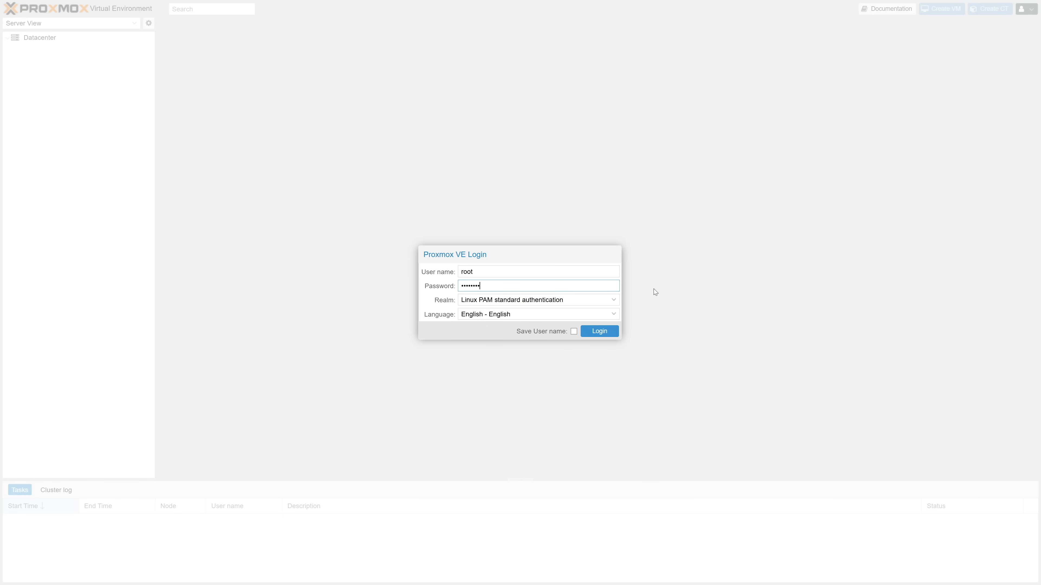
pyautogui.click(609, 332)
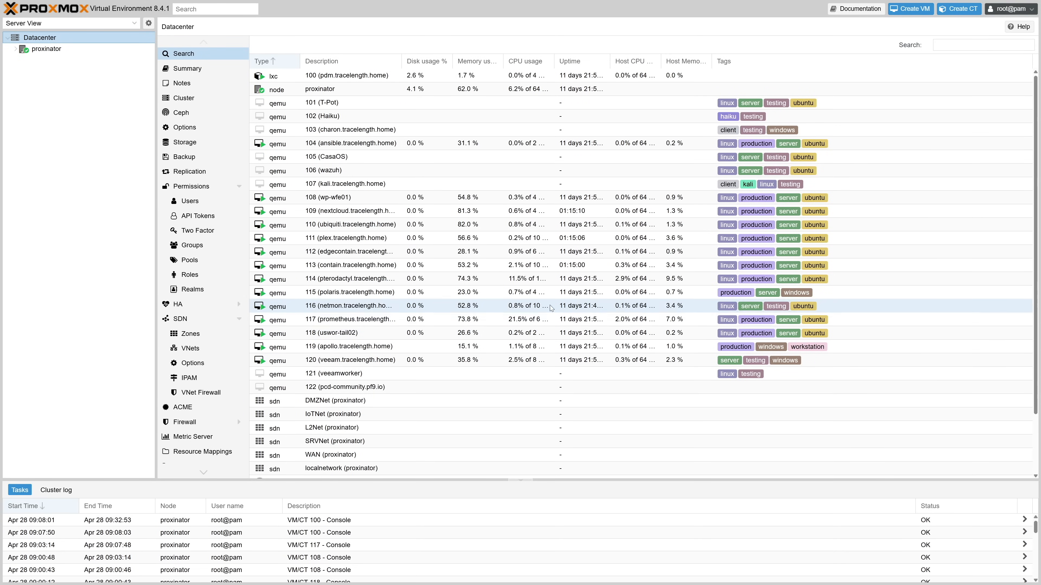
# Open the proxinator node's pve-ssl.pem certificate and copy its fingerprint.
pyautogui.click(103, 49)
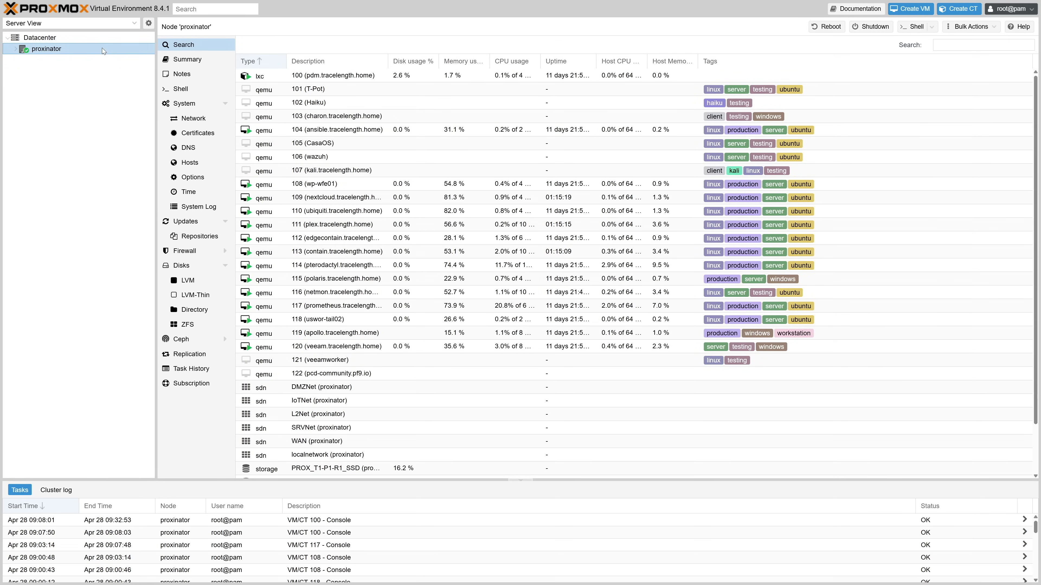
pyautogui.click(202, 135)
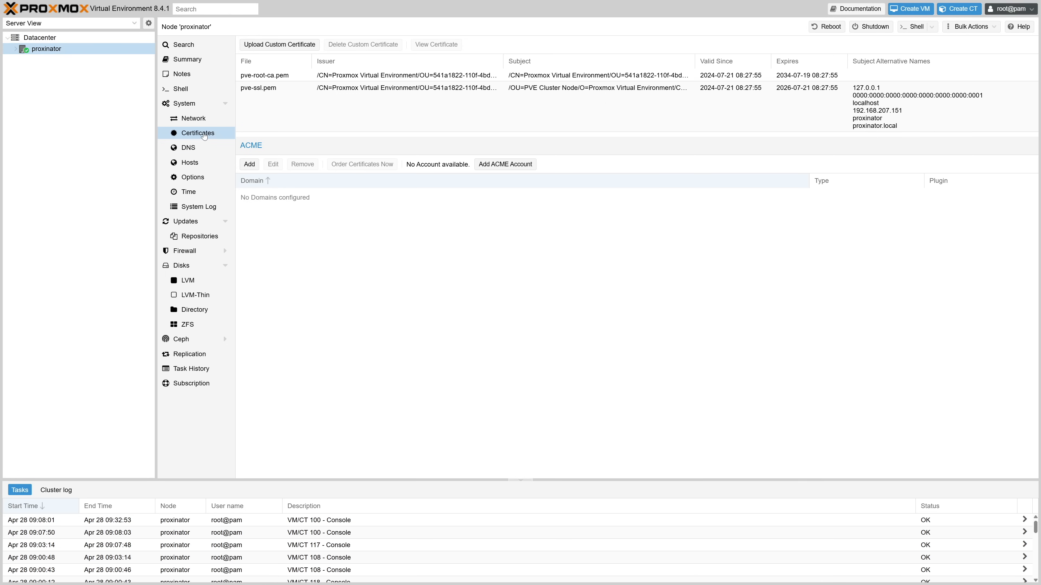
pyautogui.click(267, 106)
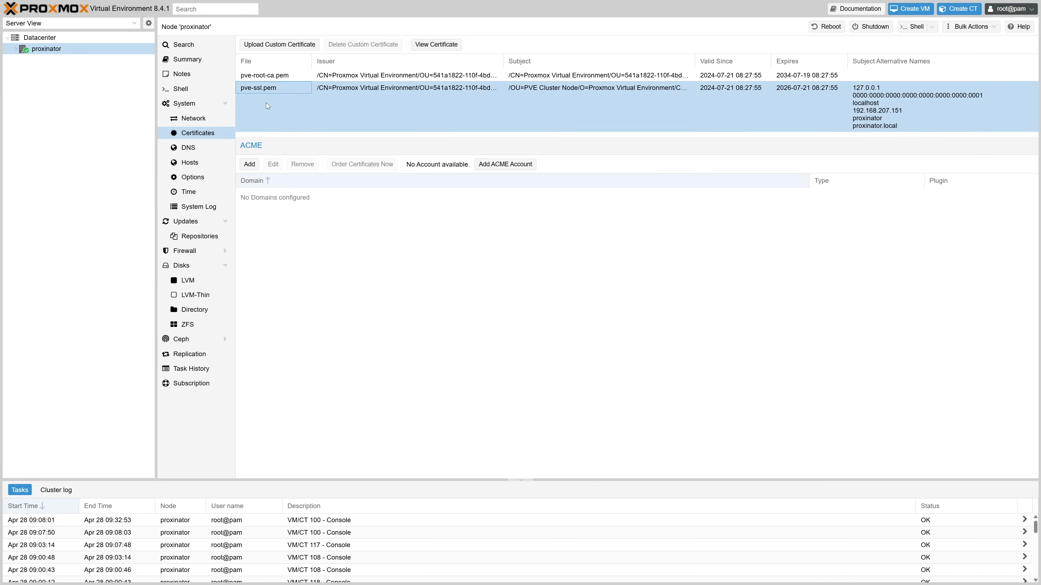
pyautogui.click(430, 45)
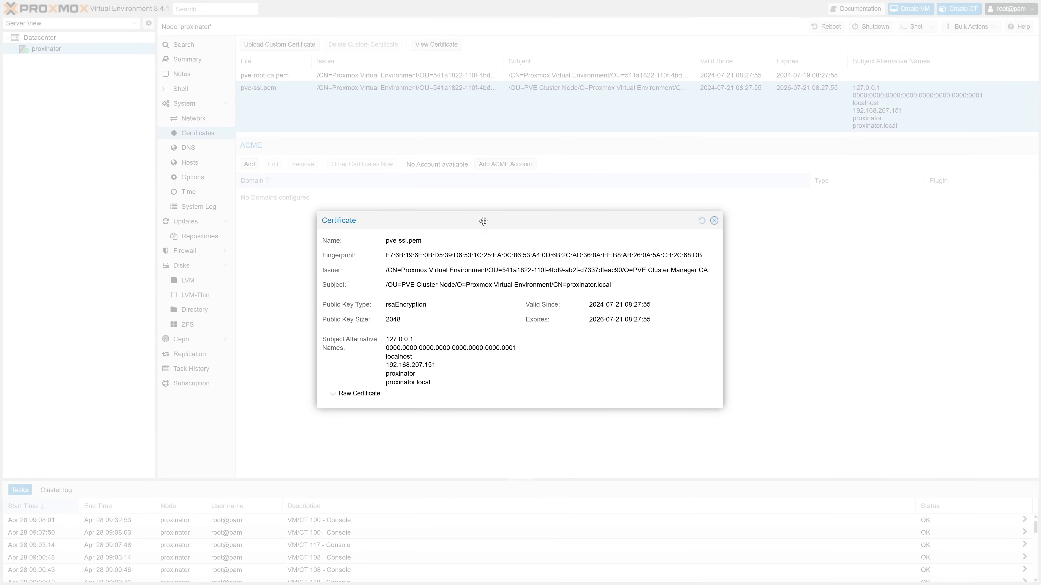
pyautogui.doubleClick(487, 255)
pyautogui.tripleClick(487, 255)
pyautogui.rightClick(485, 253)
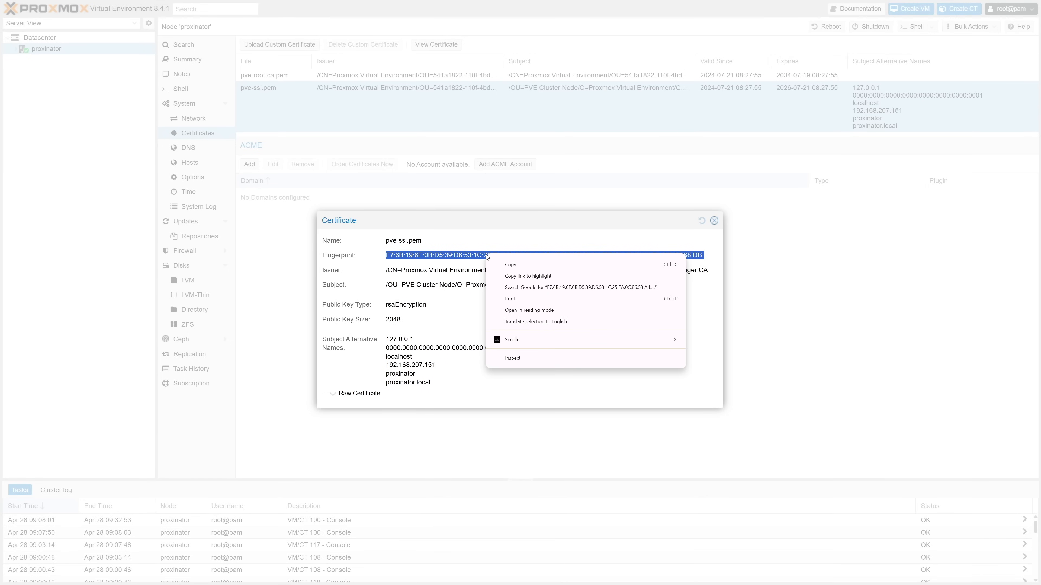
pyautogui.click(504, 266)
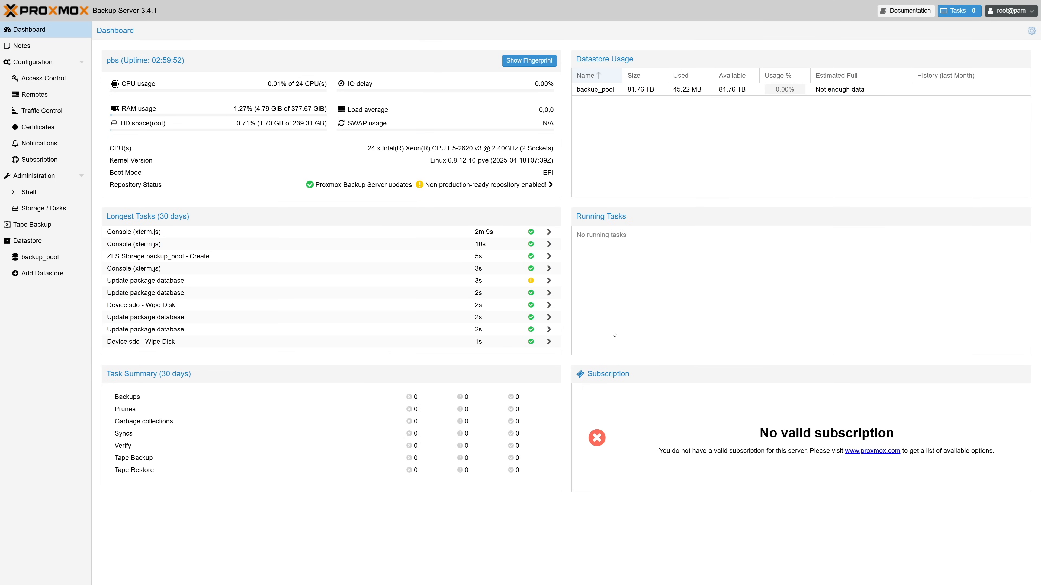
# Add a remote with ID proxinator, host proxinator.tracelength.home and auth ID root@pam.
pyautogui.click(65, 96)
pyautogui.click(108, 50)
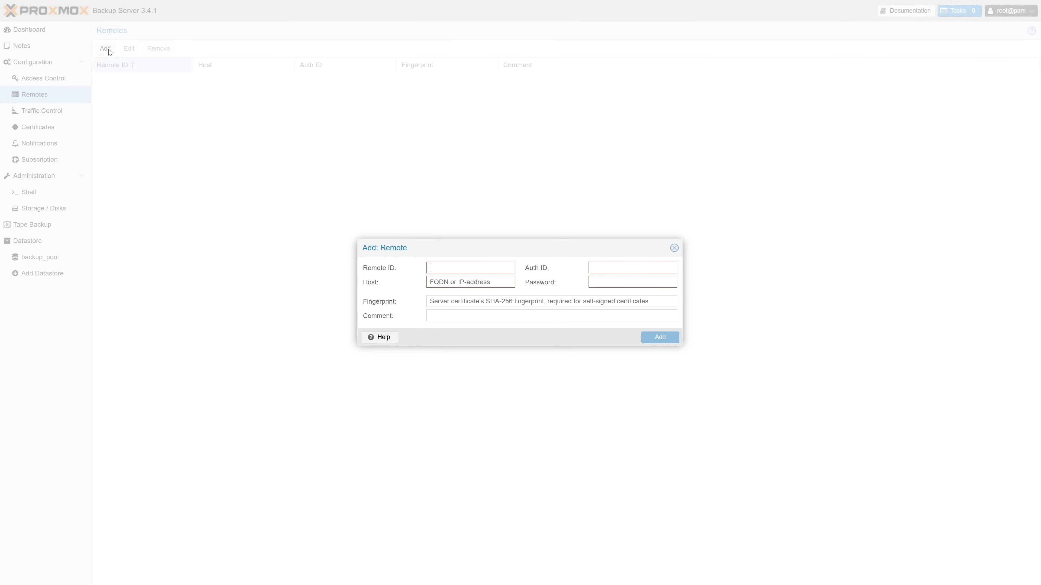
pyautogui.write('proxinator')
pyautogui.press('Tab')
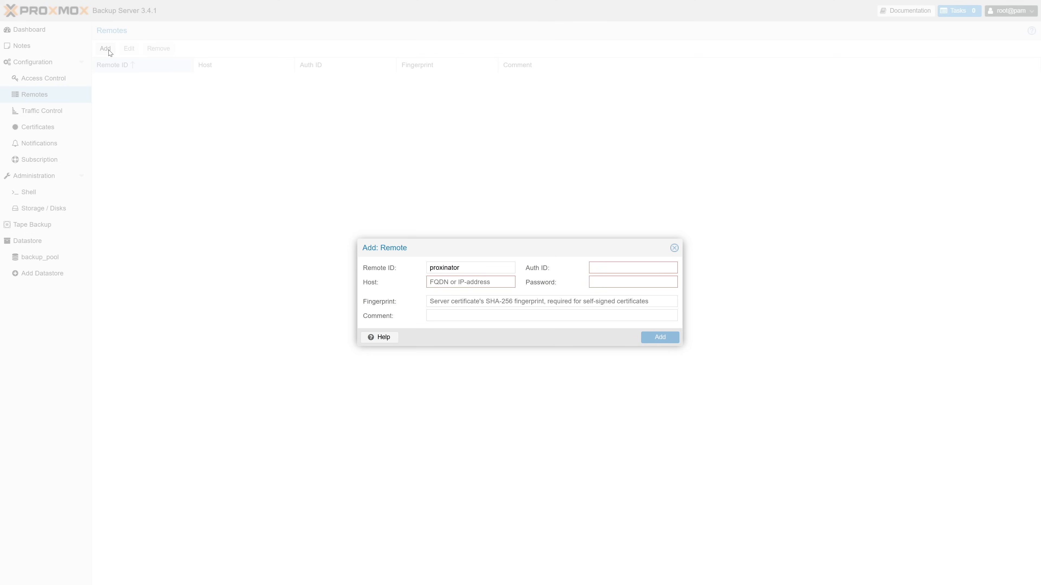
pyautogui.write('proxinator.tracelength.home')
pyautogui.press('Tab')
pyautogui.write('root@')
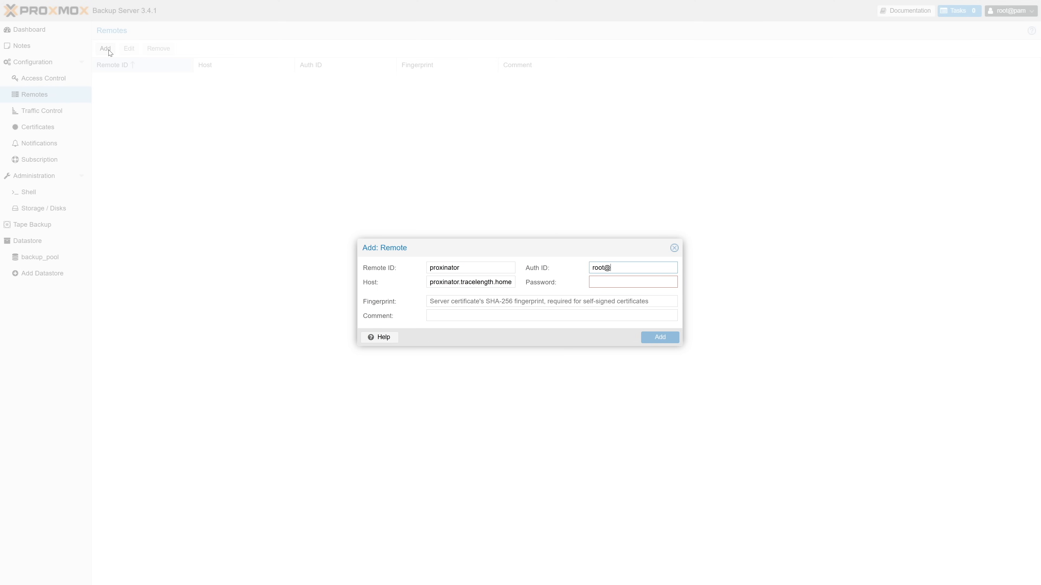
pyautogui.write('pam')
# Enter the remote's account password, paste the copied fingerprint, comment "Proxinator!", and add the remote.
pyautogui.press('Tab')
pyautogui.write('••')
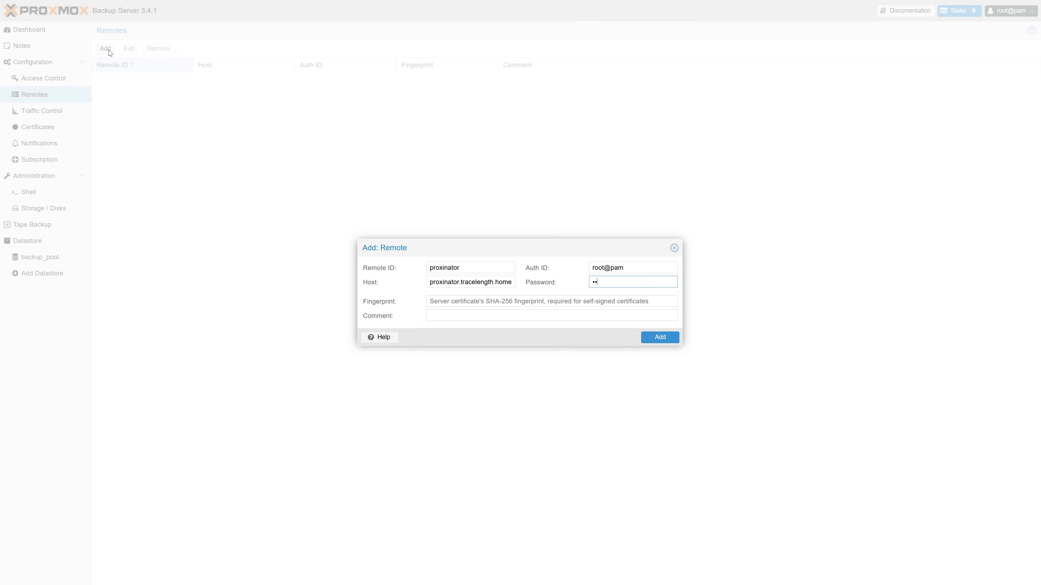
pyautogui.write('••••••')
pyautogui.click(437, 303)
pyautogui.hotkey('ctrl', 'v')
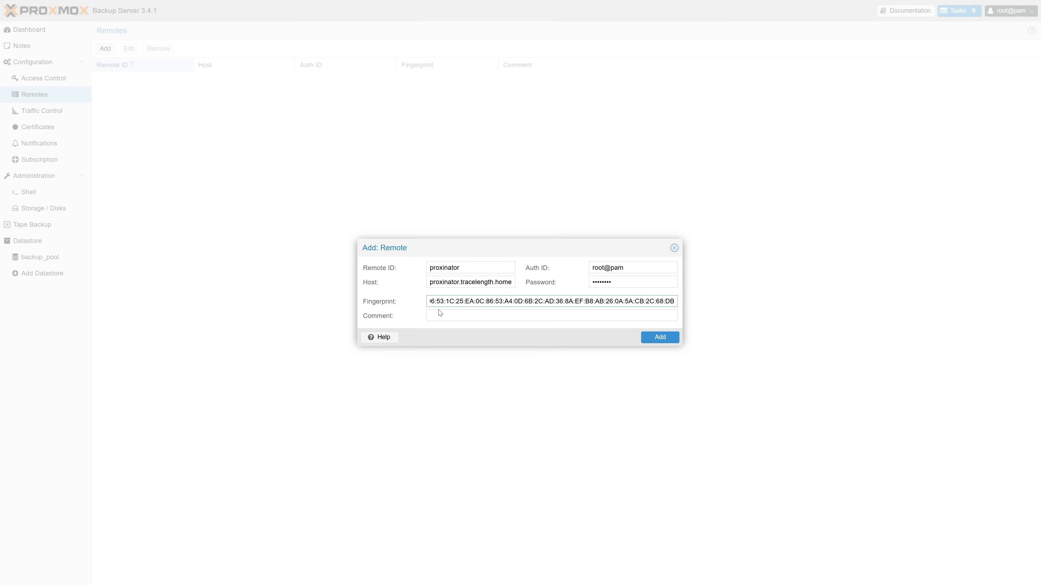
pyautogui.click(439, 316)
pyautogui.write('Proxinator!')
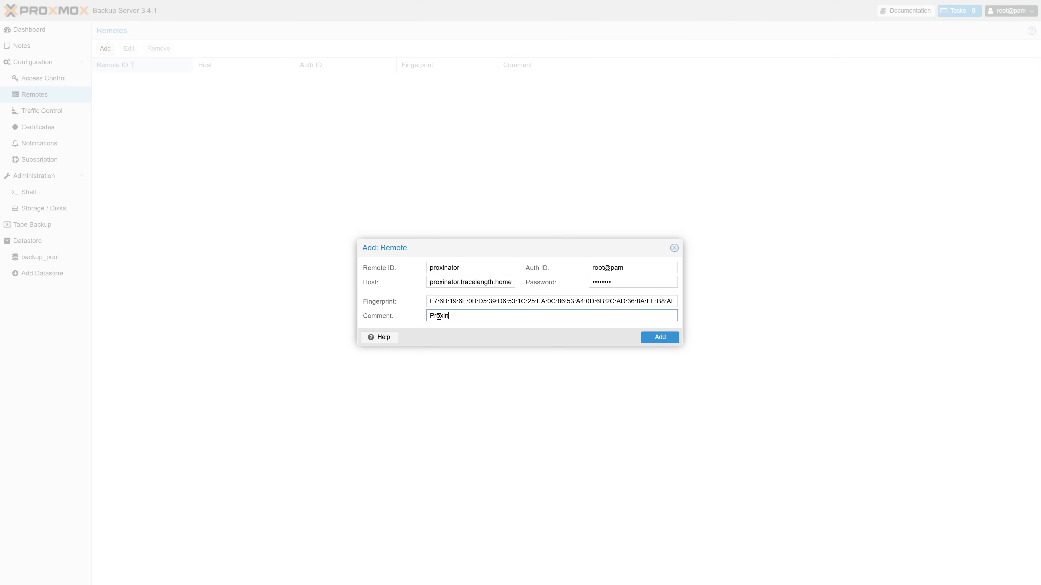
pyautogui.click(644, 341)
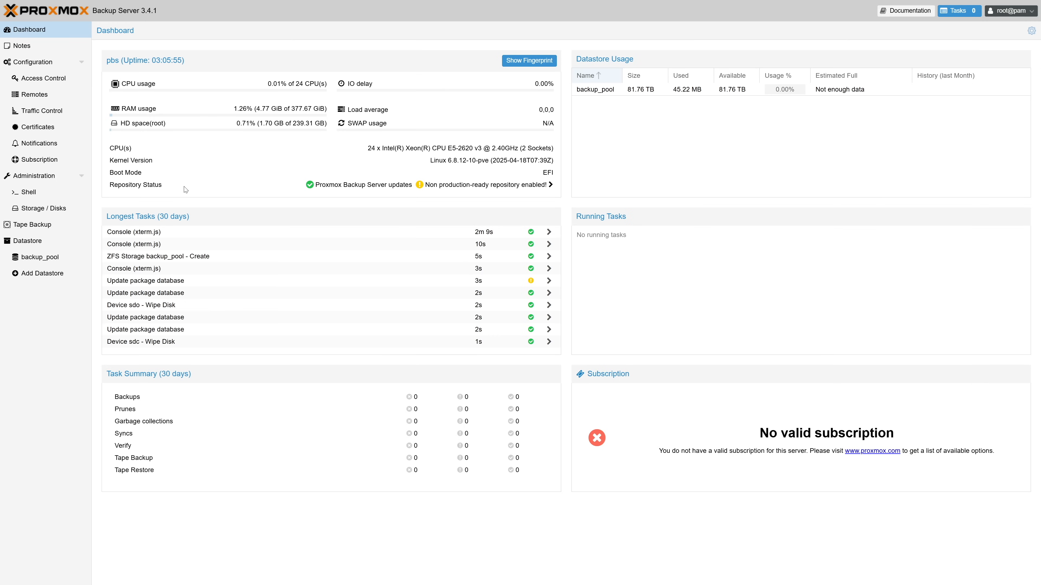
# Open the backup server's proxy.pem certificate and copy its fingerprint.
pyautogui.click(53, 126)
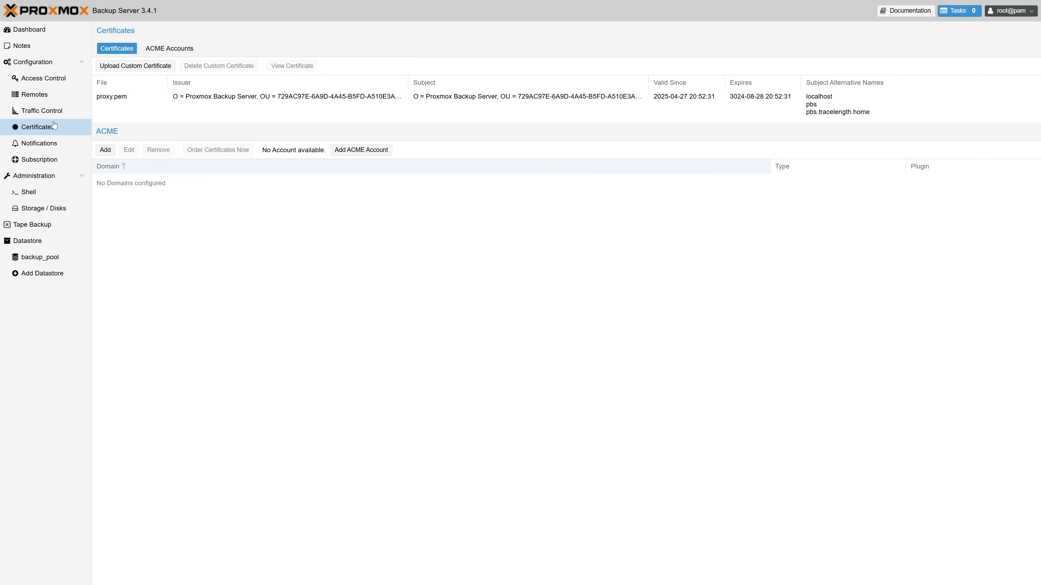
pyautogui.click(113, 101)
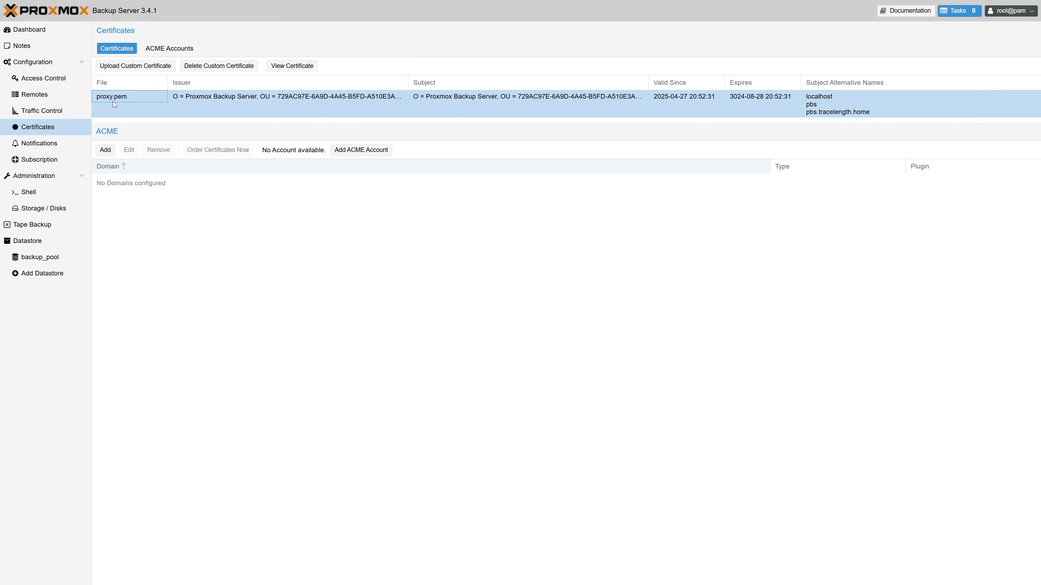
pyautogui.click(296, 66)
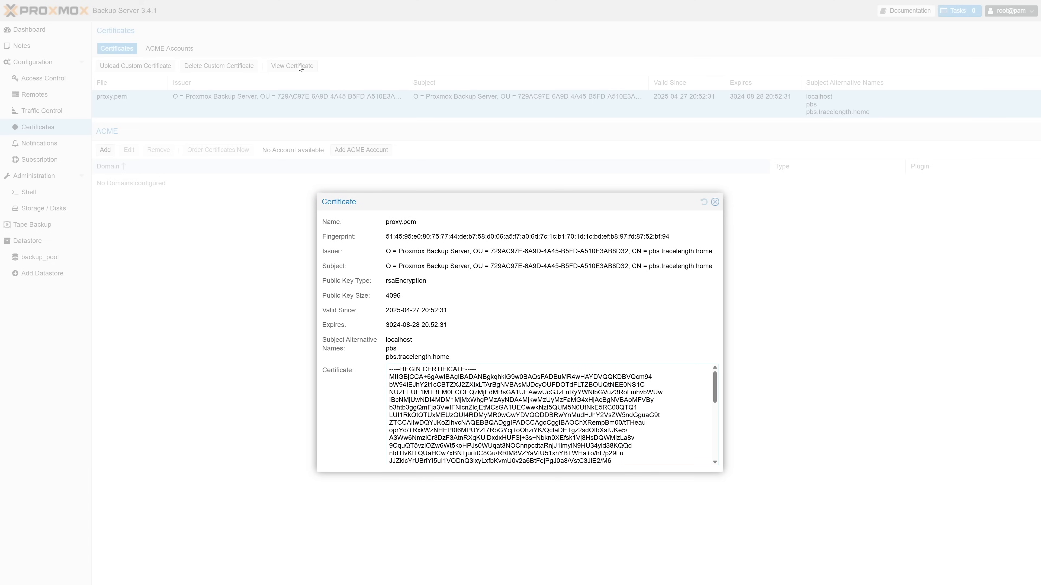
pyautogui.tripleClick(452, 236)
pyautogui.rightClick(452, 237)
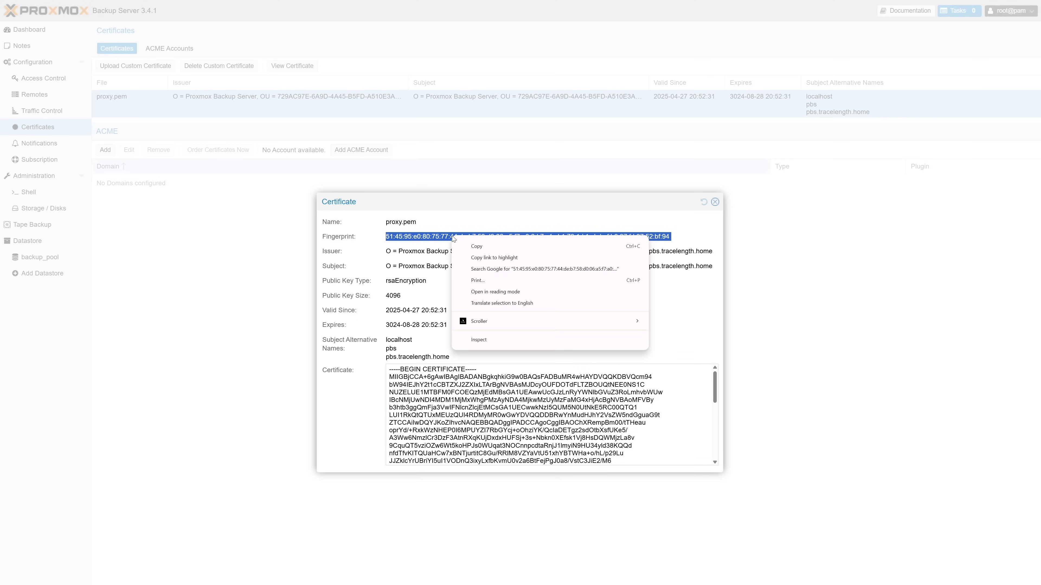
pyautogui.click(472, 244)
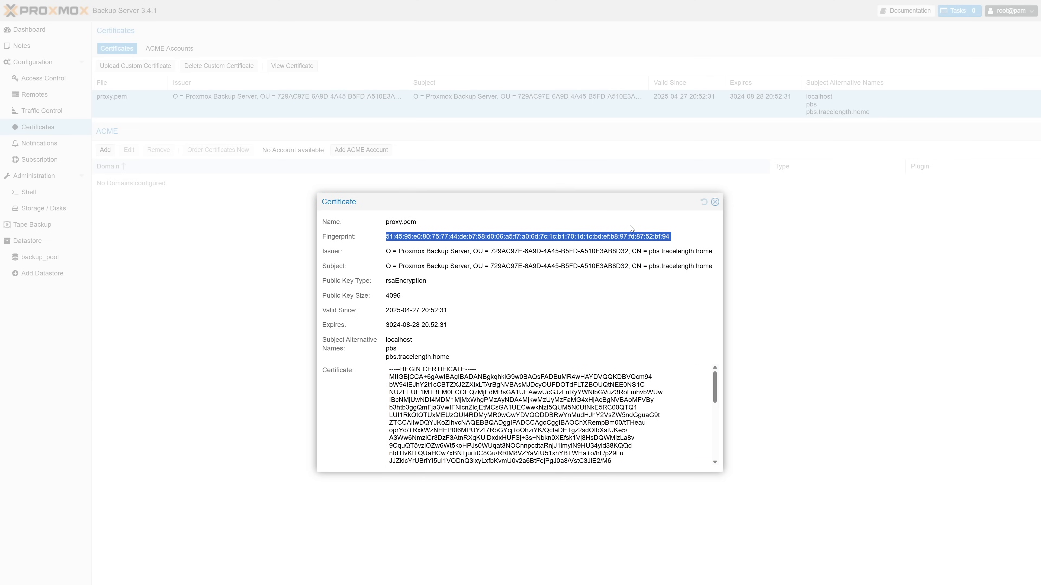
pyautogui.click(715, 202)
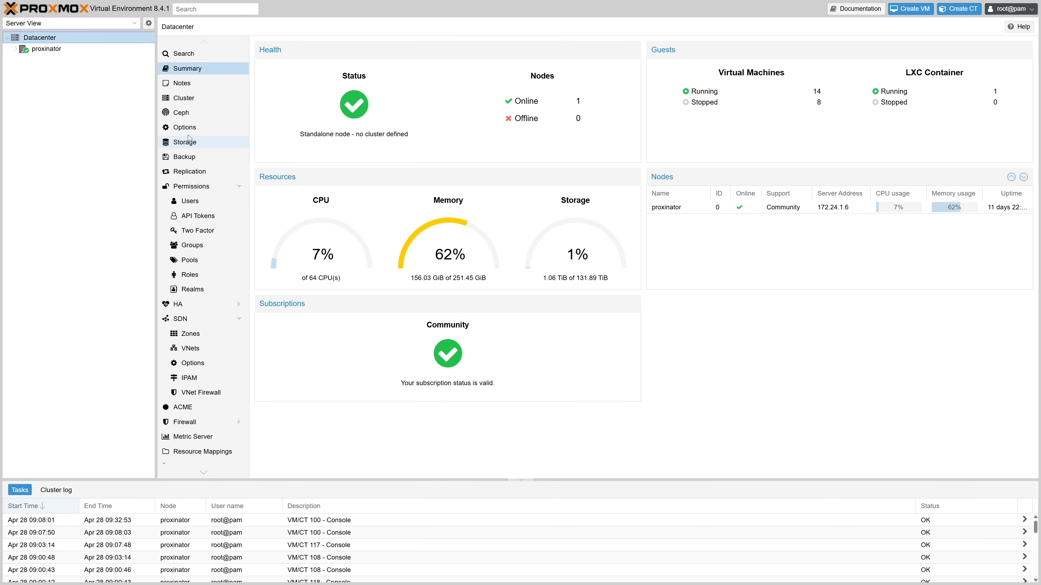
# Add Proxmox Backup Server storage with ID pbs, server pbs.tracelength.home and username root@pam.
pyautogui.click(188, 142)
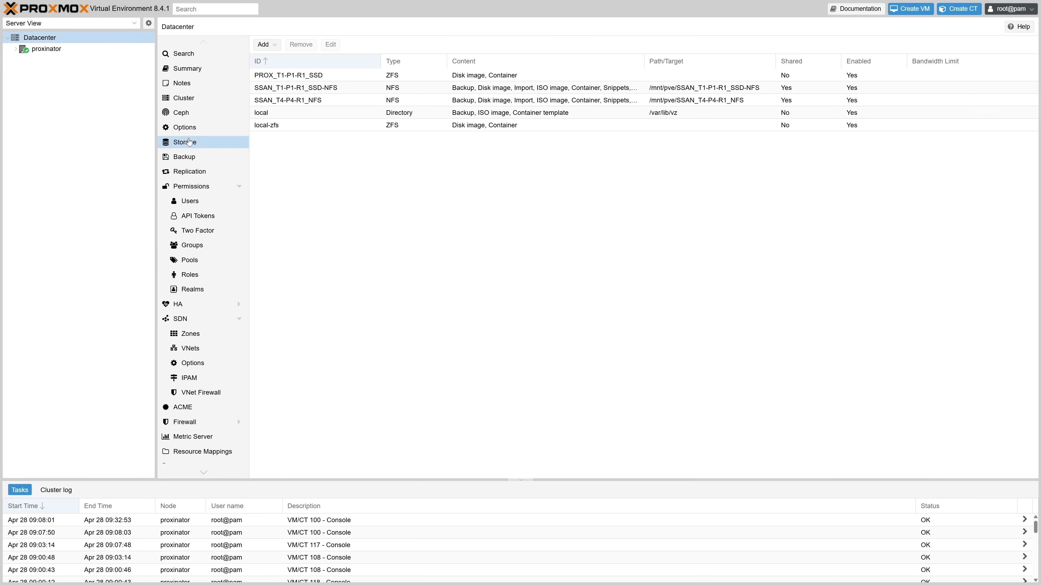
pyautogui.click(264, 44)
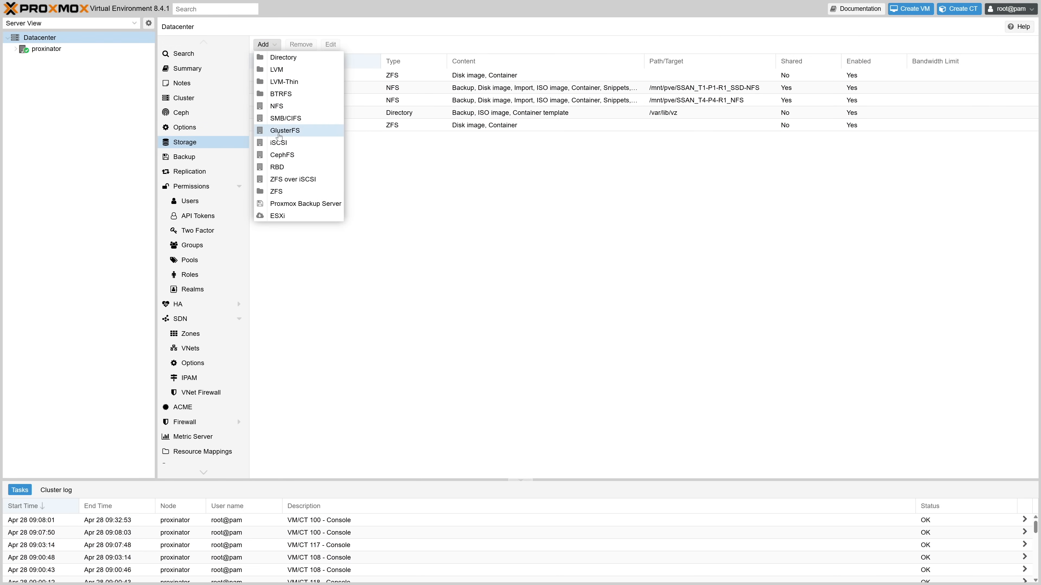
pyautogui.click(295, 204)
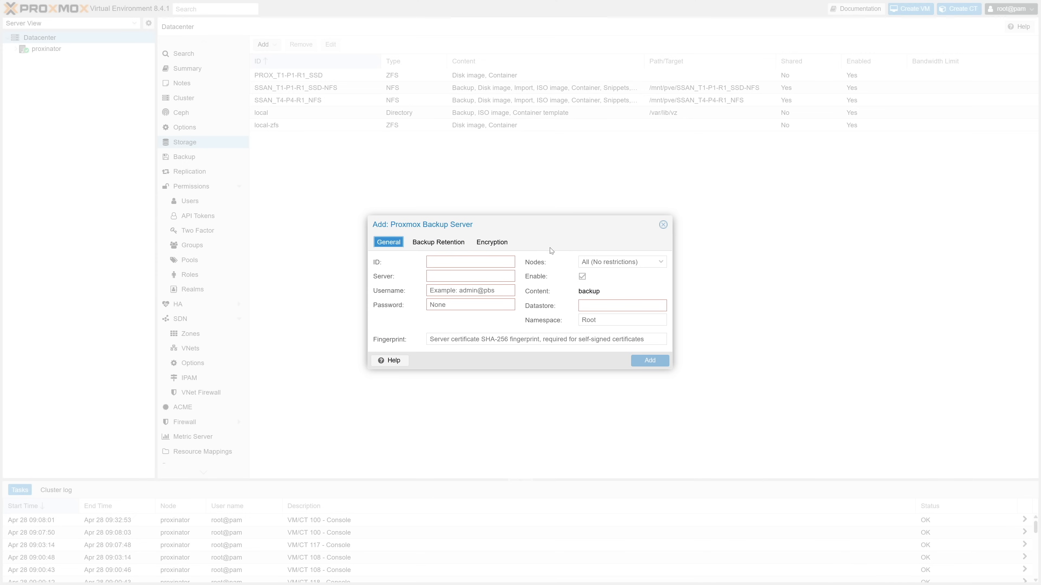
pyautogui.click(506, 263)
pyautogui.write('pbs')
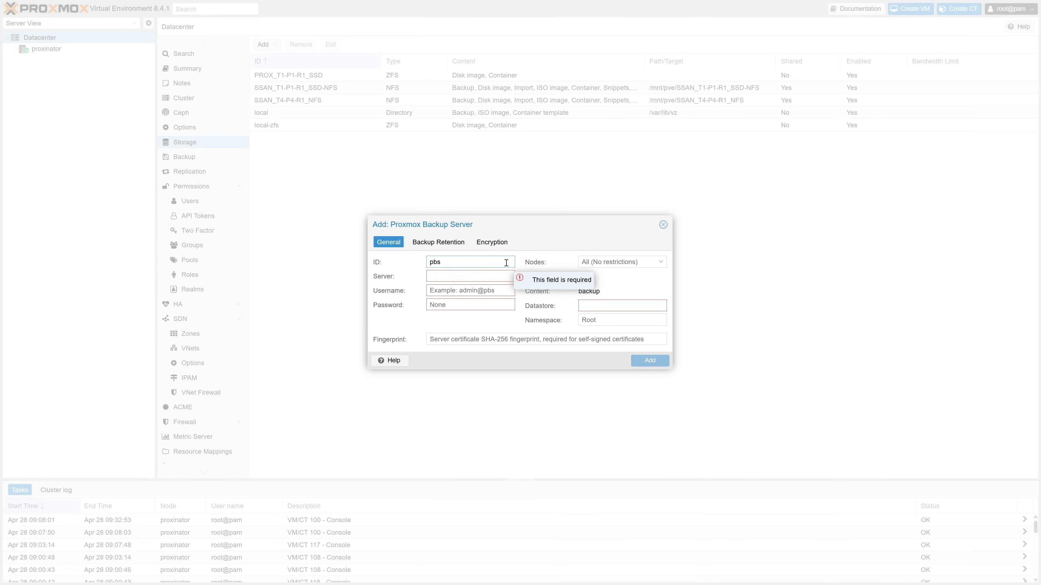
pyautogui.press('Tab')
pyautogui.write('pbs.tracelength.home')
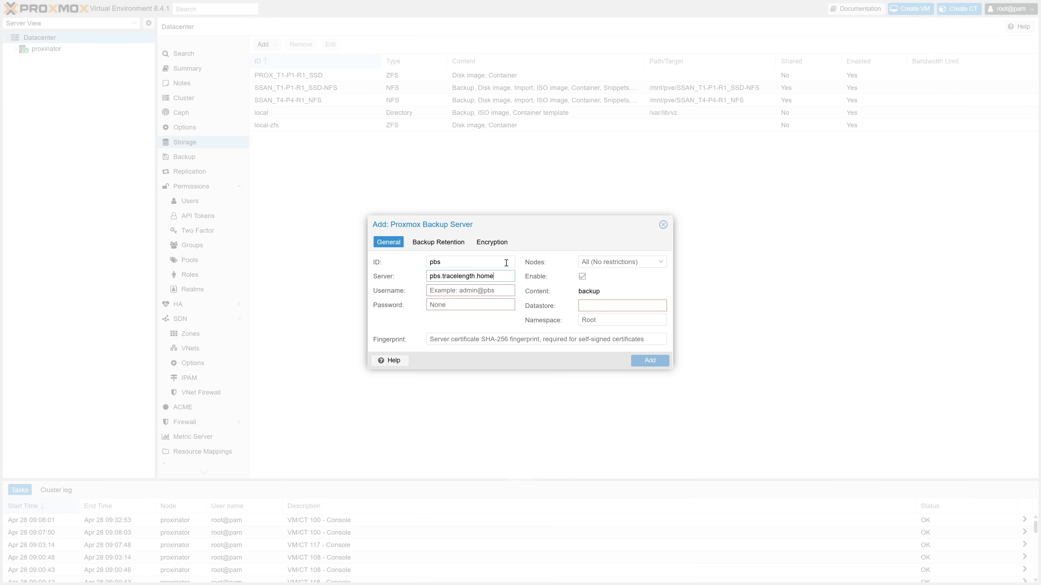
pyautogui.press('Tab')
pyautogui.write('root@pam')
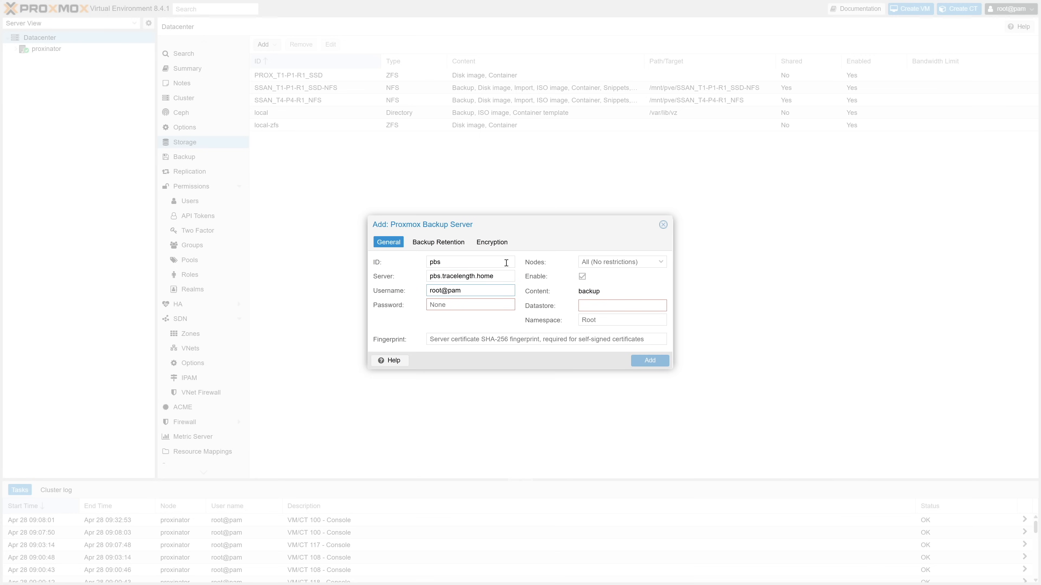
# Enter the storage's account password, paste the fingerprint, set datastore backup_pool, and add the storage.
pyautogui.press('Tab')
pyautogui.write('•••')
pyautogui.click(500, 340)
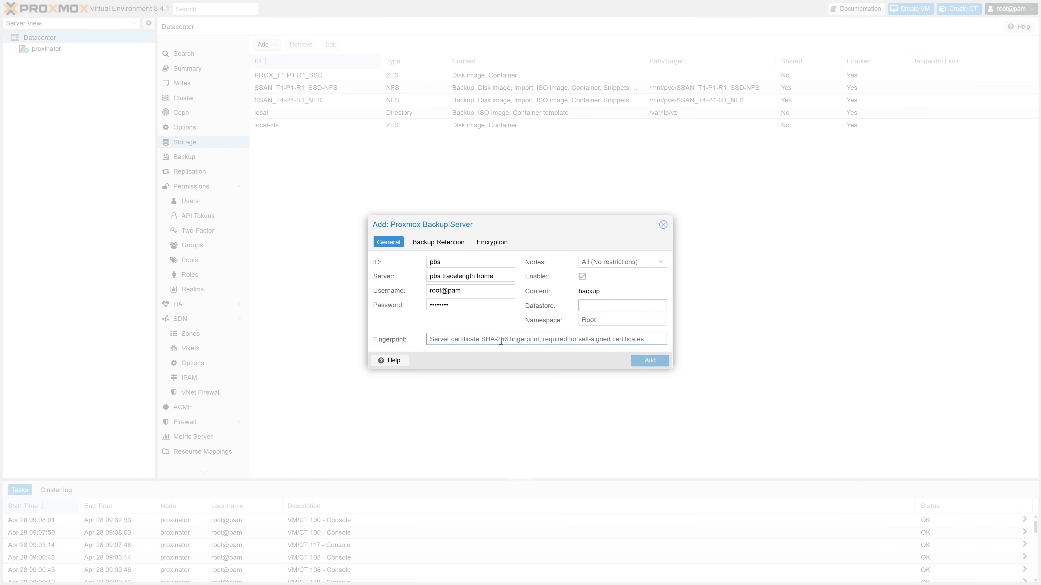
pyautogui.hotkey('ctrl', 'v')
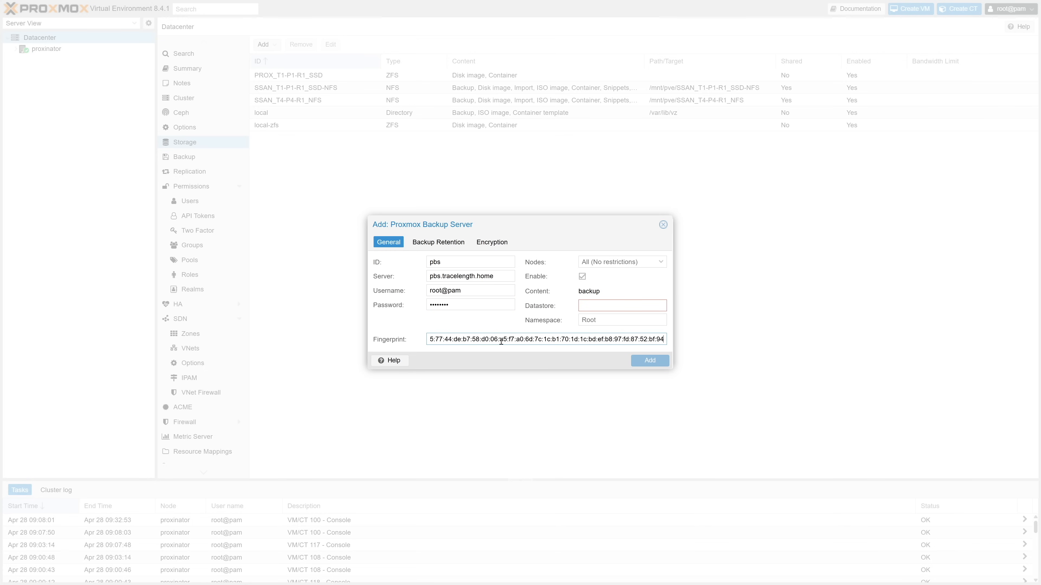
pyautogui.click(586, 304)
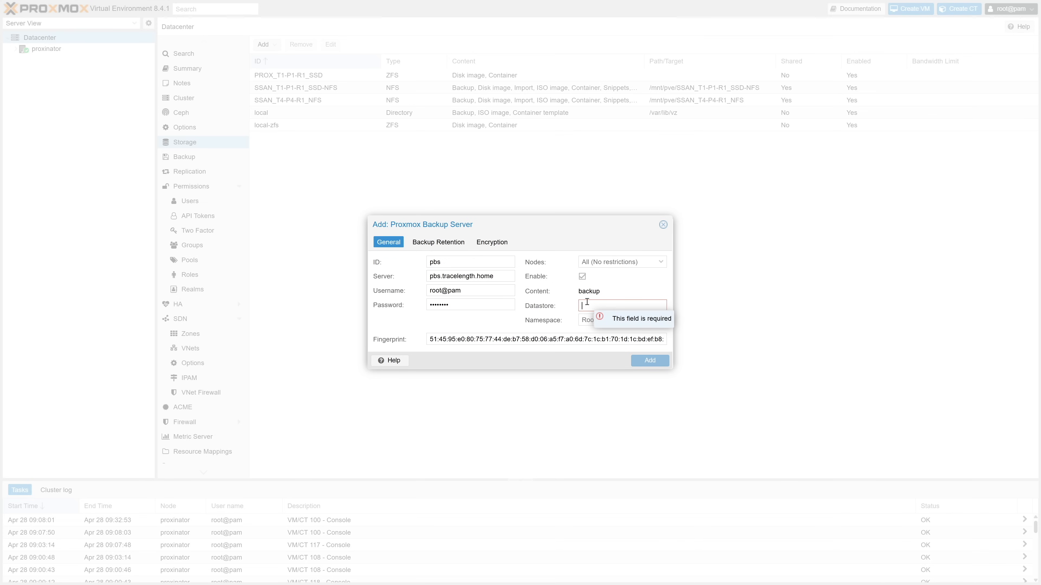
pyautogui.write('backup_pool')
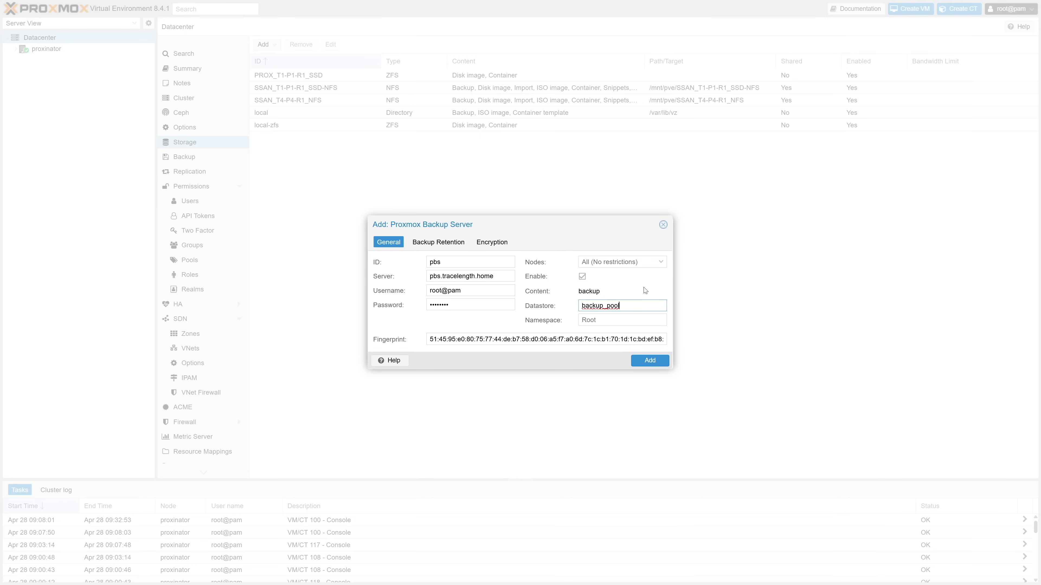
pyautogui.click(638, 360)
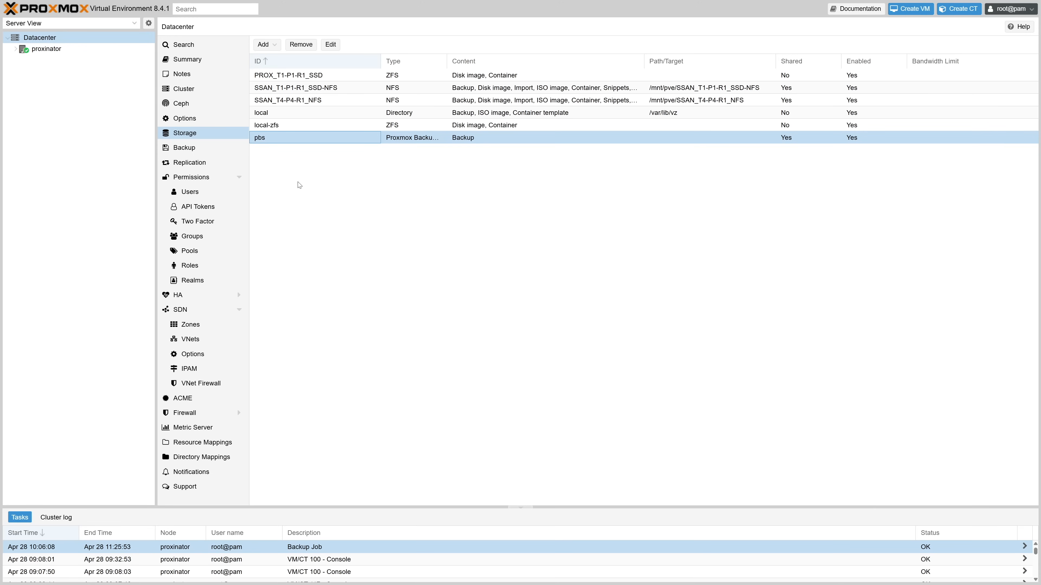
# Start a new backup job targeting the pbs storage with a daily 00:00 schedule.
pyautogui.click(207, 149)
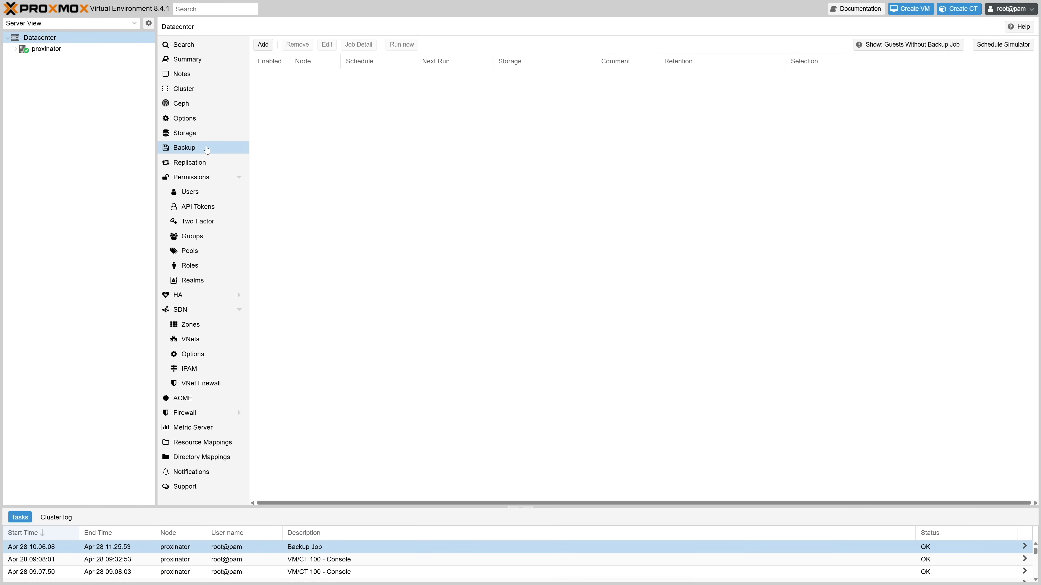
pyautogui.click(266, 43)
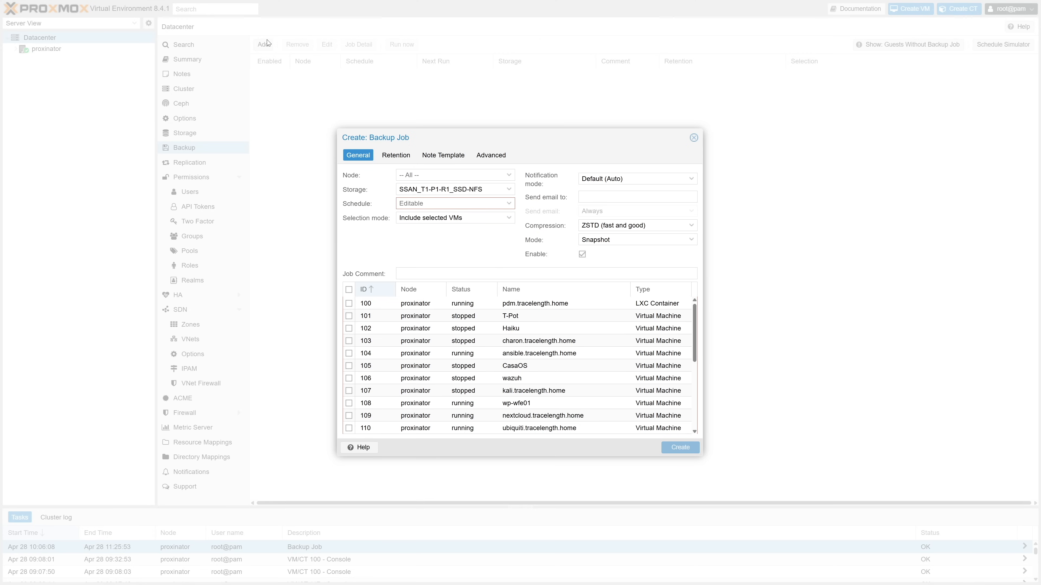
pyautogui.click(503, 188)
pyautogui.click(488, 255)
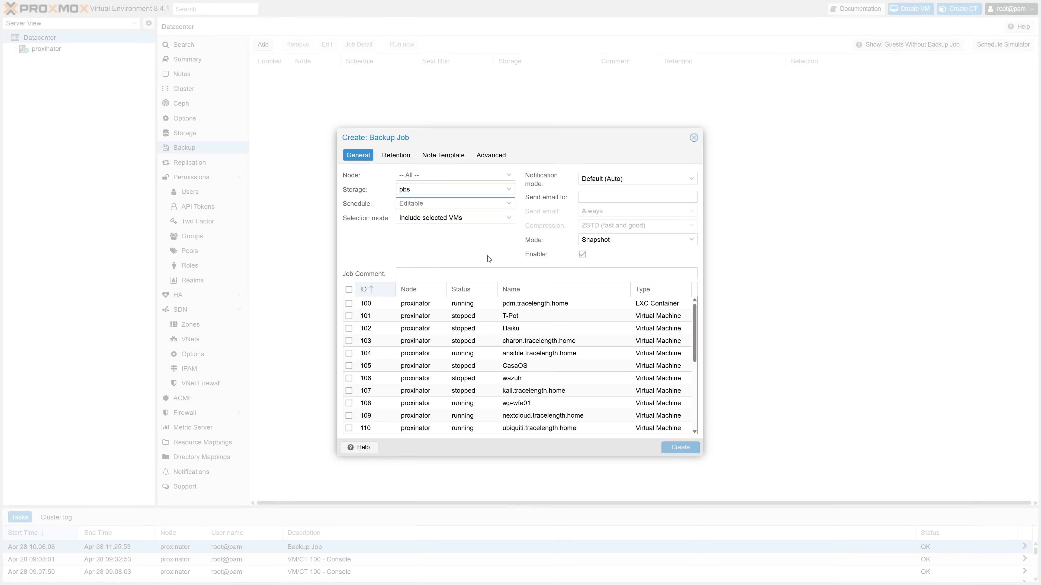
pyautogui.click(507, 204)
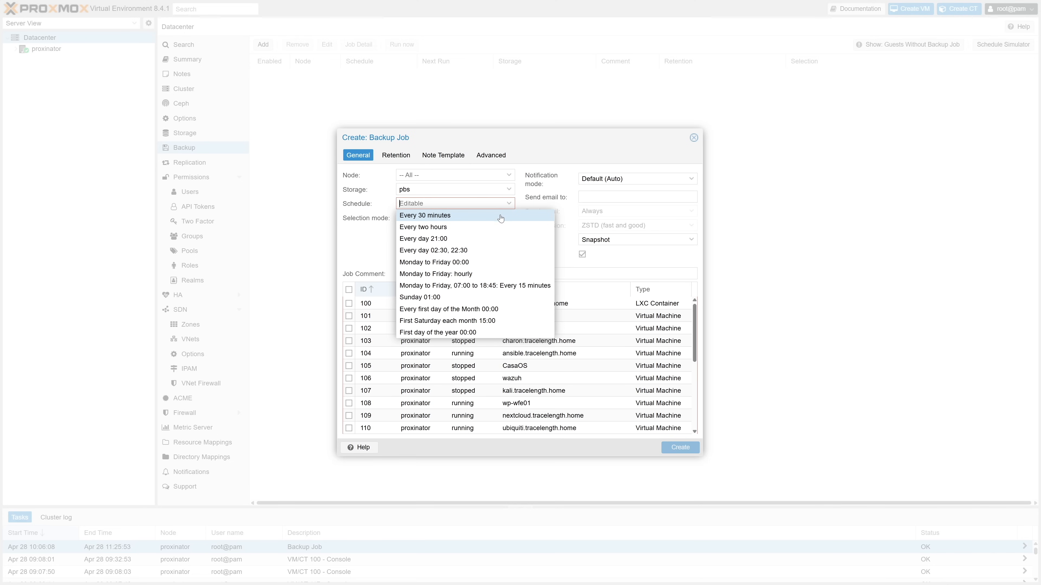
pyautogui.click(496, 238)
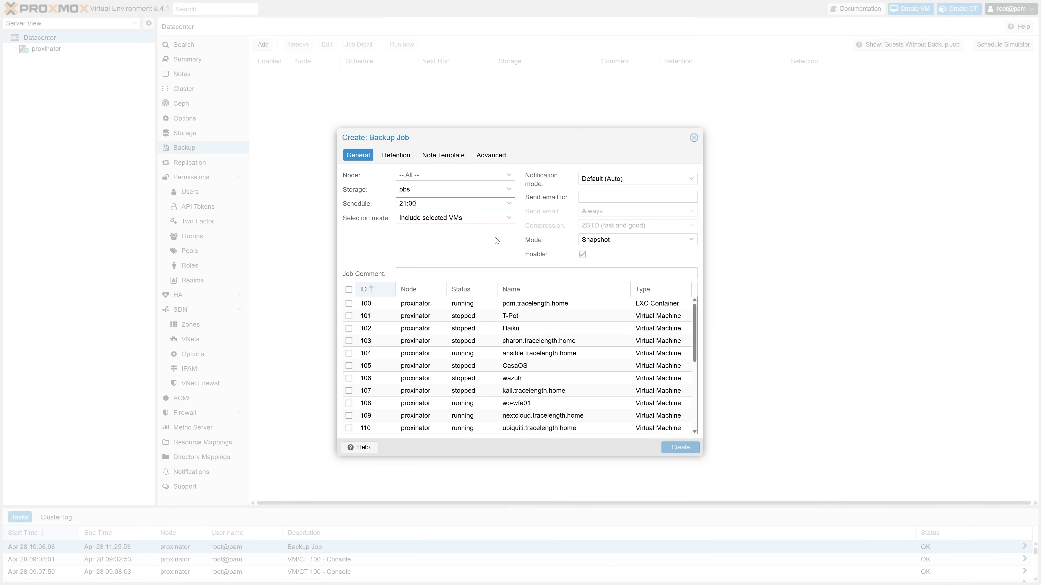
pyautogui.doubleClick(406, 207)
pyautogui.write('00')
# Select all guests, add the comment "backup everything", and create the backup job.
pyautogui.click(349, 290)
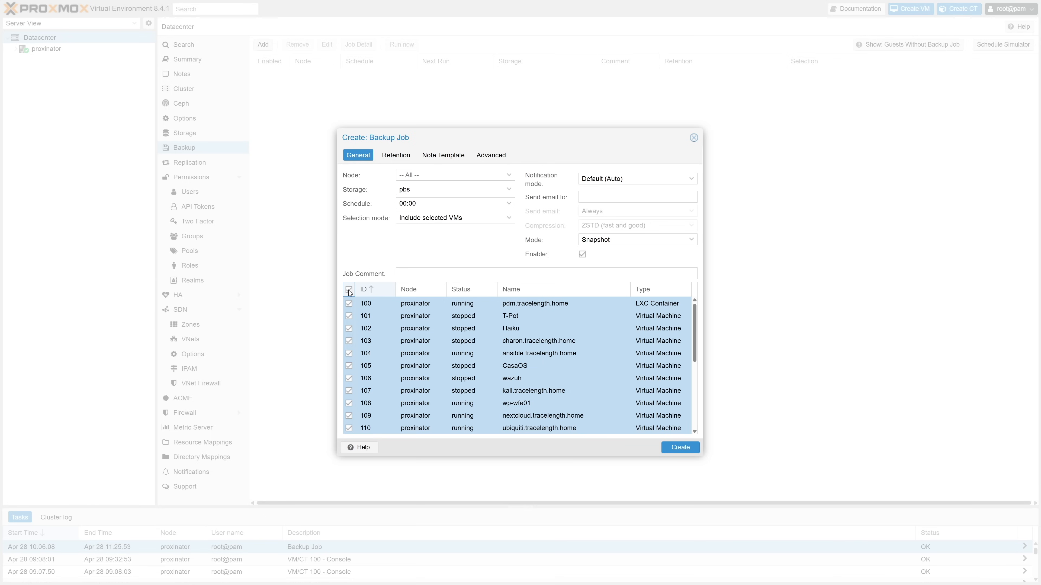
pyautogui.click(422, 272)
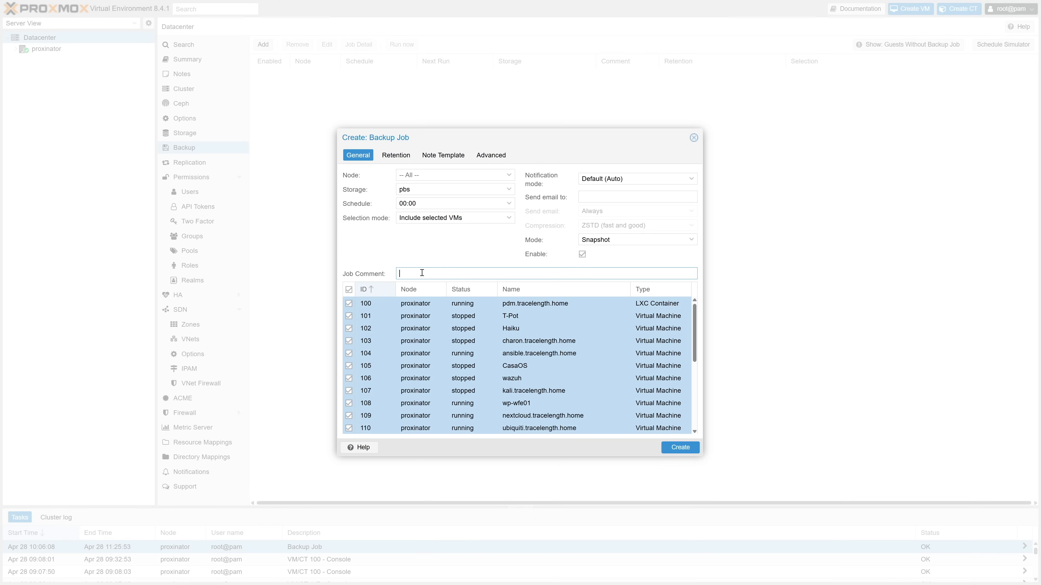
pyautogui.write('backup everything')
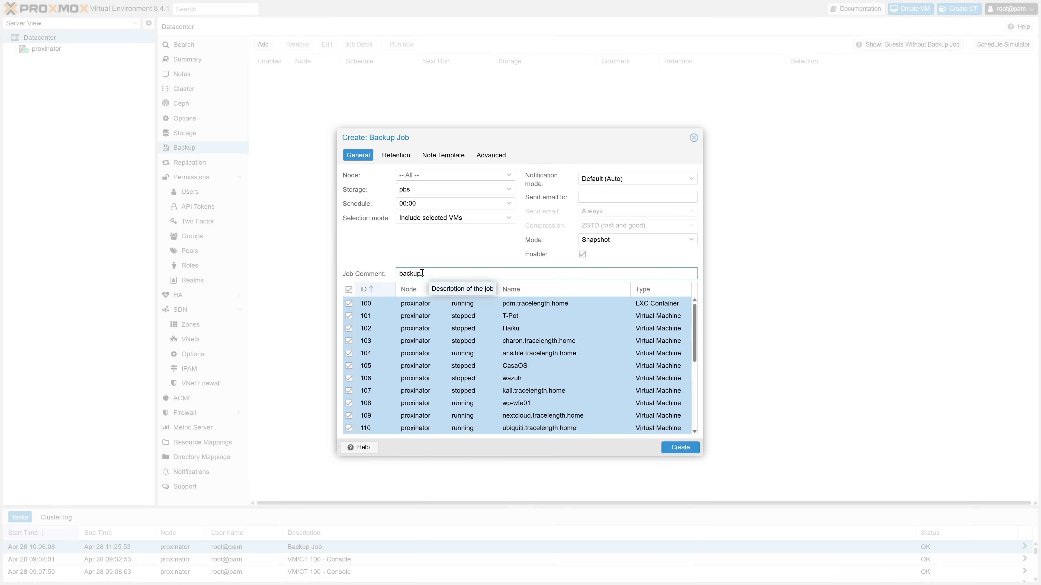
pyautogui.click(686, 451)
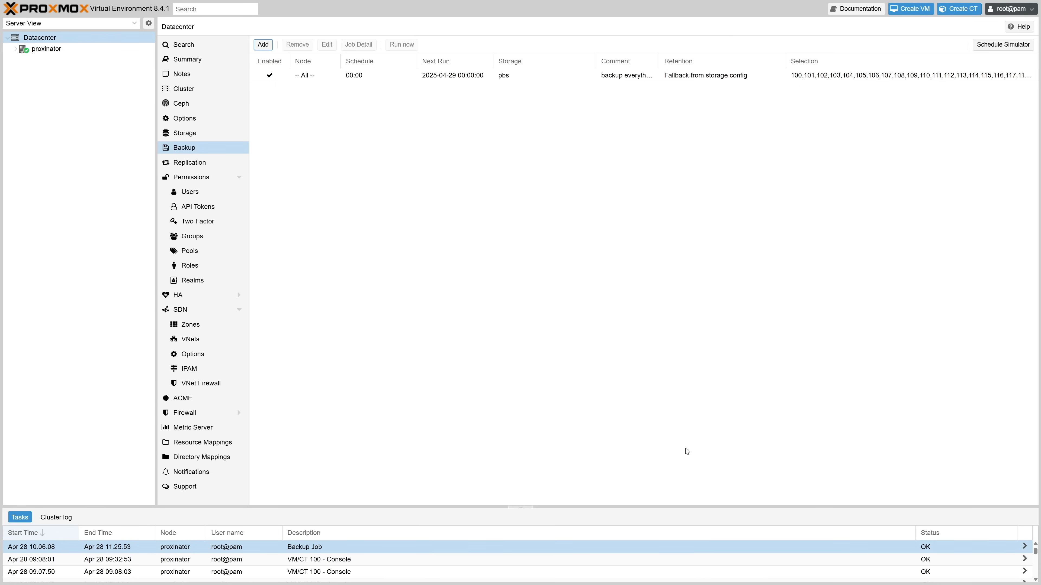
# Run the backup job immediately and confirm starting it.
pyautogui.click(413, 79)
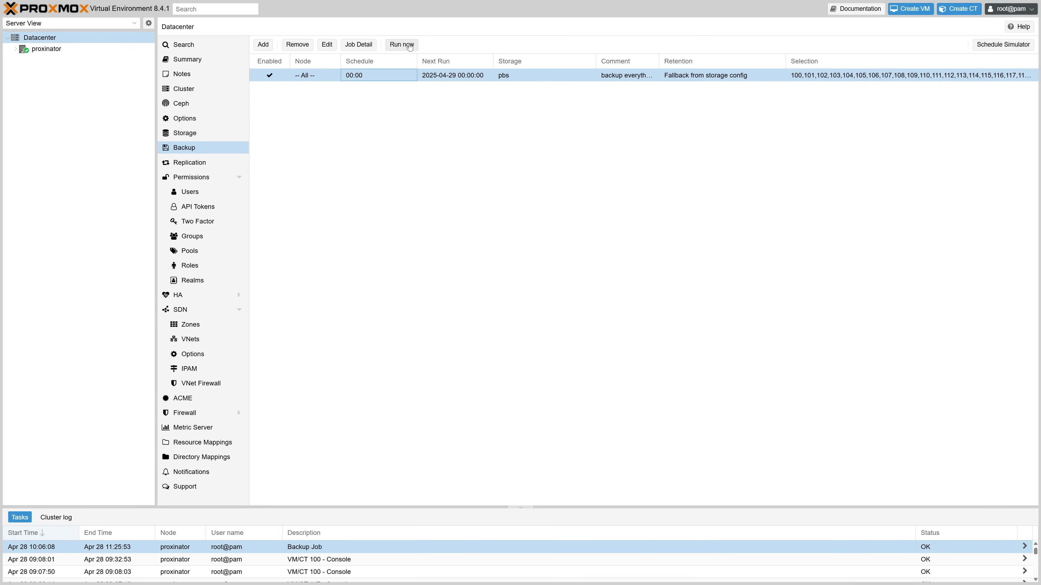
pyautogui.click(409, 46)
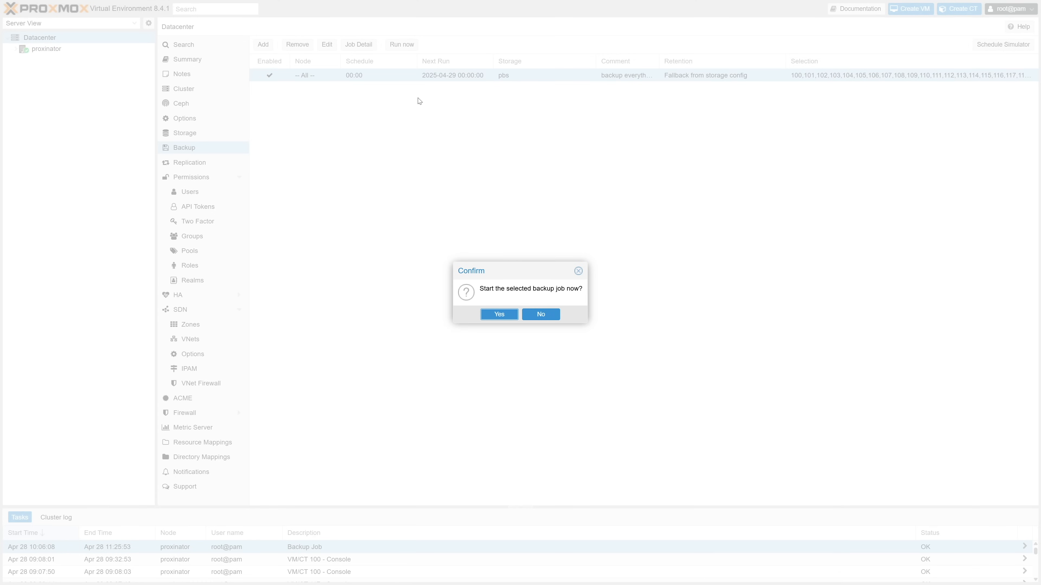
pyautogui.click(491, 315)
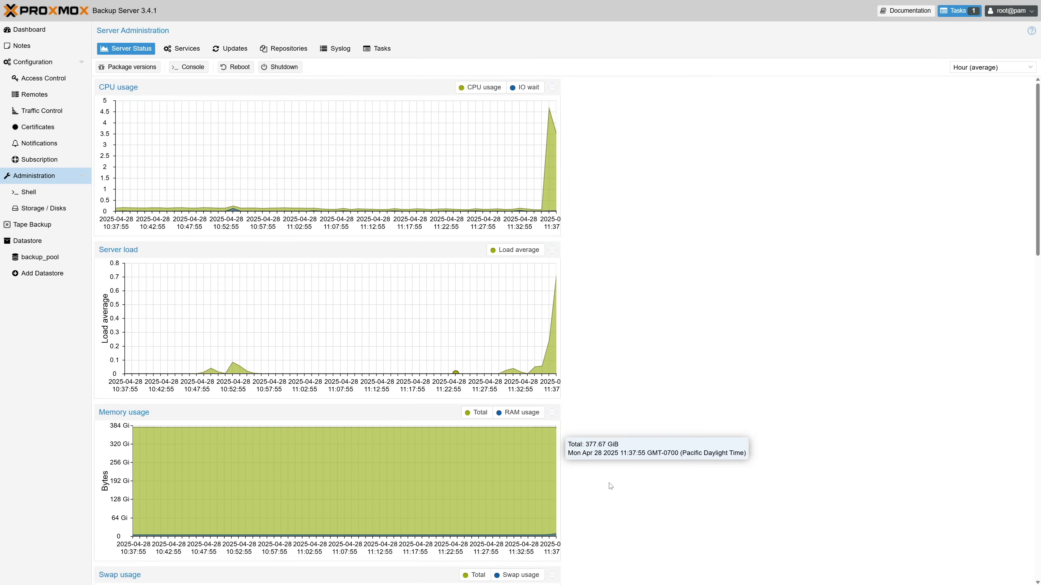
# Switch to Proxmox Backup Server and open the backup_pool datastore's summary and contents.
pyautogui.scroll(-10, 612, 489)
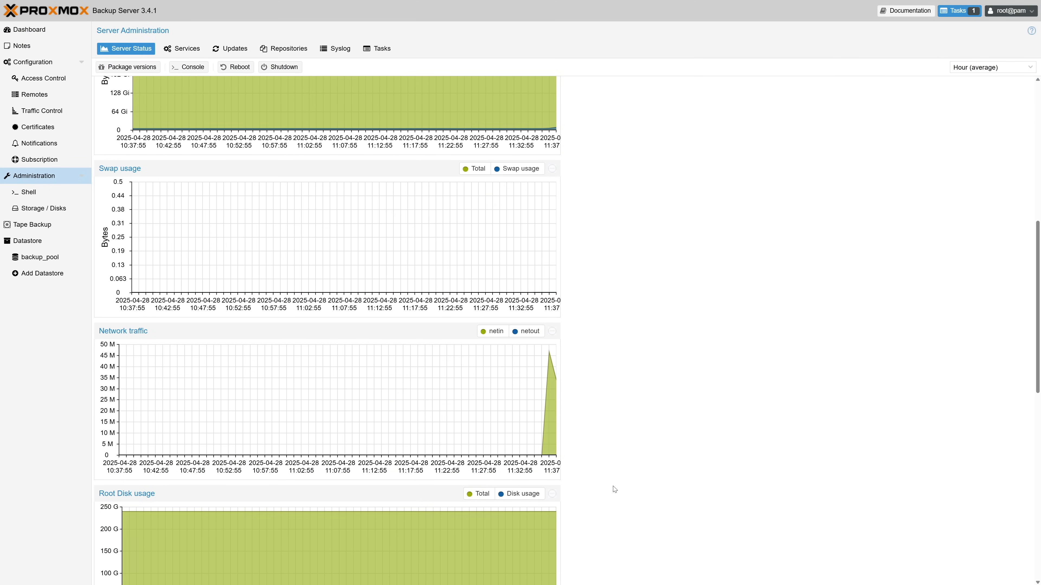
pyautogui.scroll(-9, 615, 489)
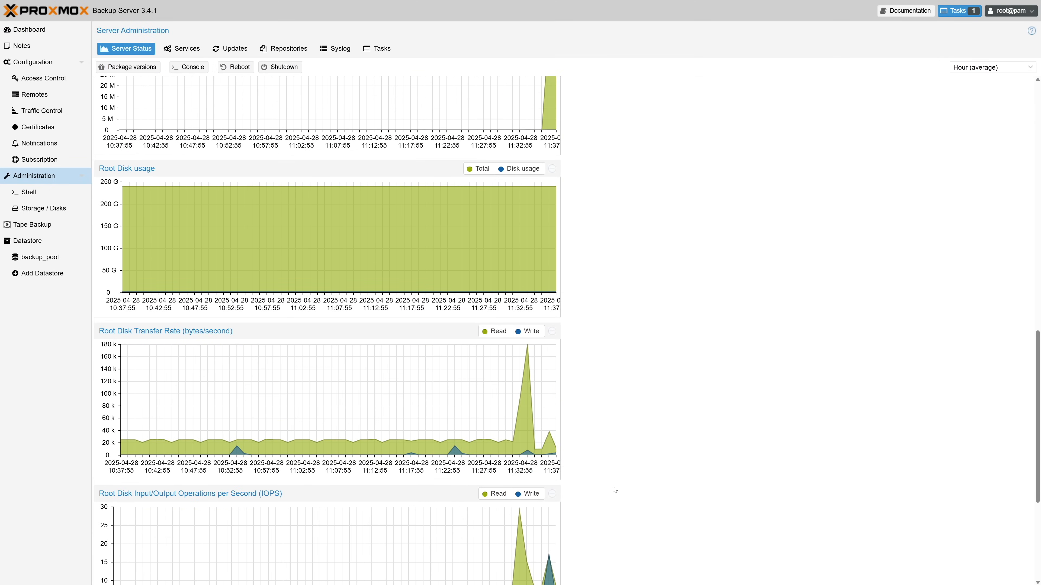
pyautogui.scroll(-3, 615, 489)
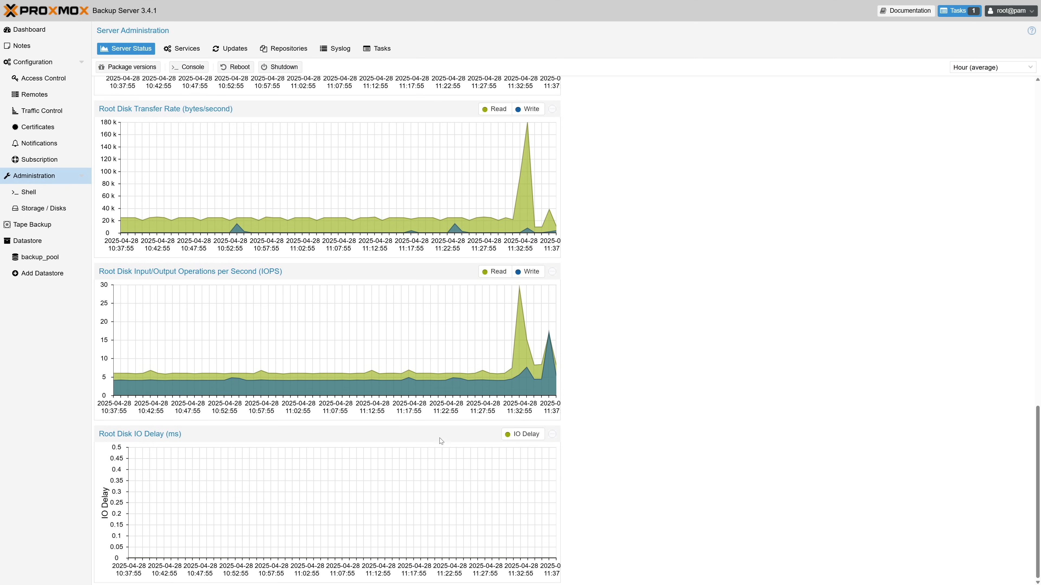
pyautogui.click(71, 255)
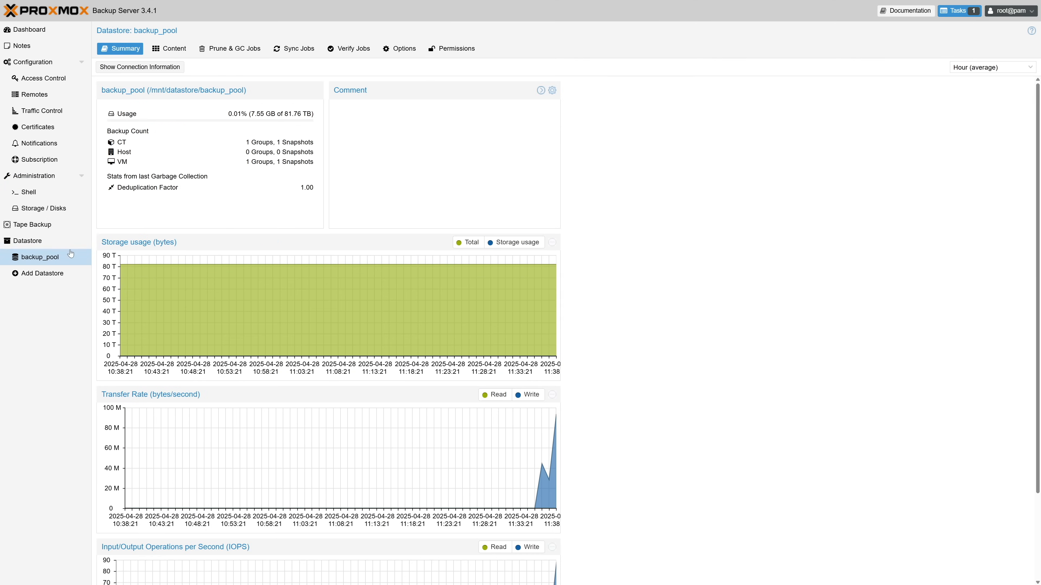
pyautogui.click(166, 55)
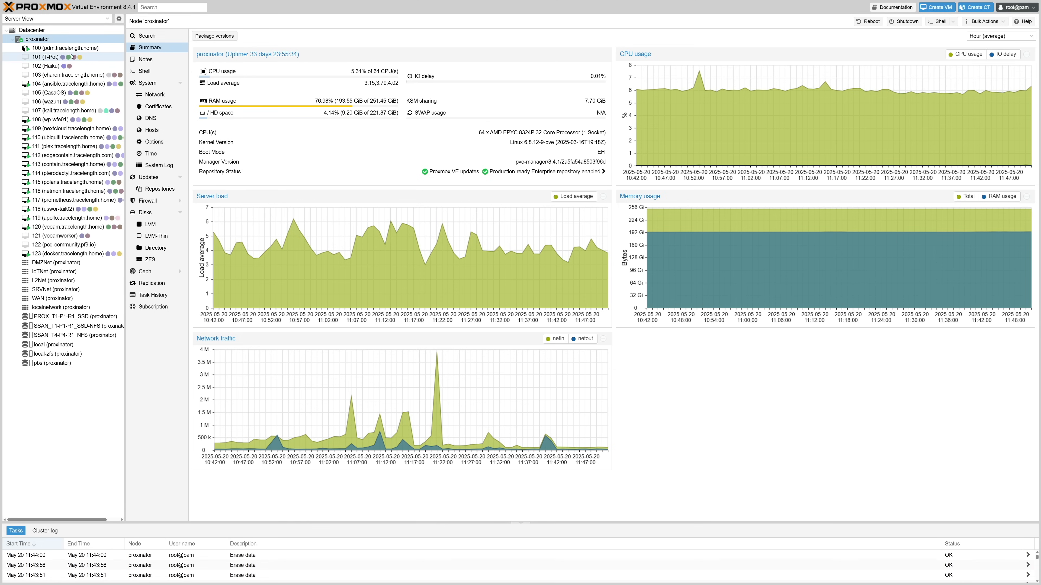
# Open VM 101's backups and list those stored on the pbs storage.
pyautogui.click(49, 57)
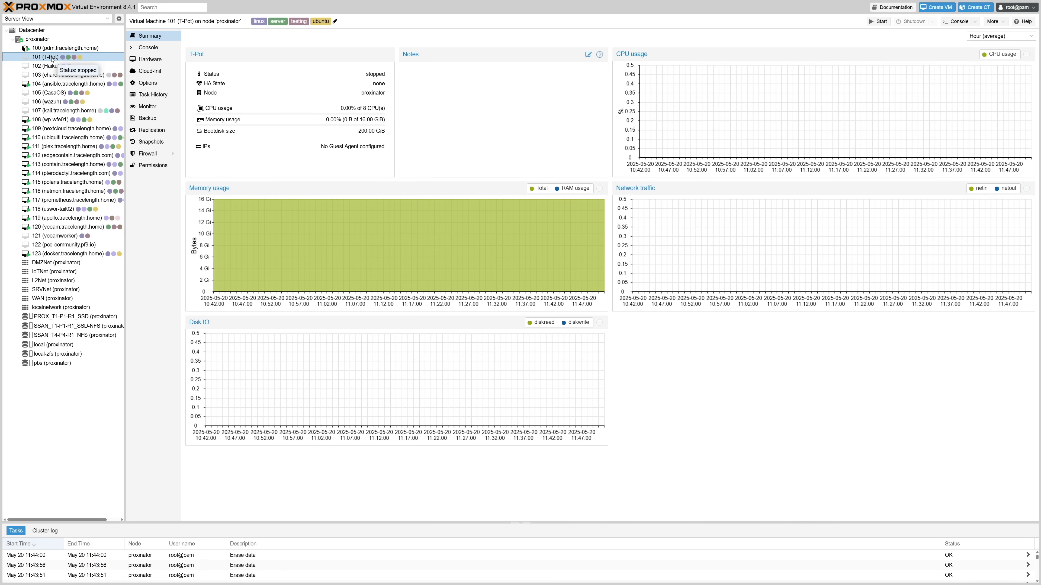
pyautogui.click(143, 120)
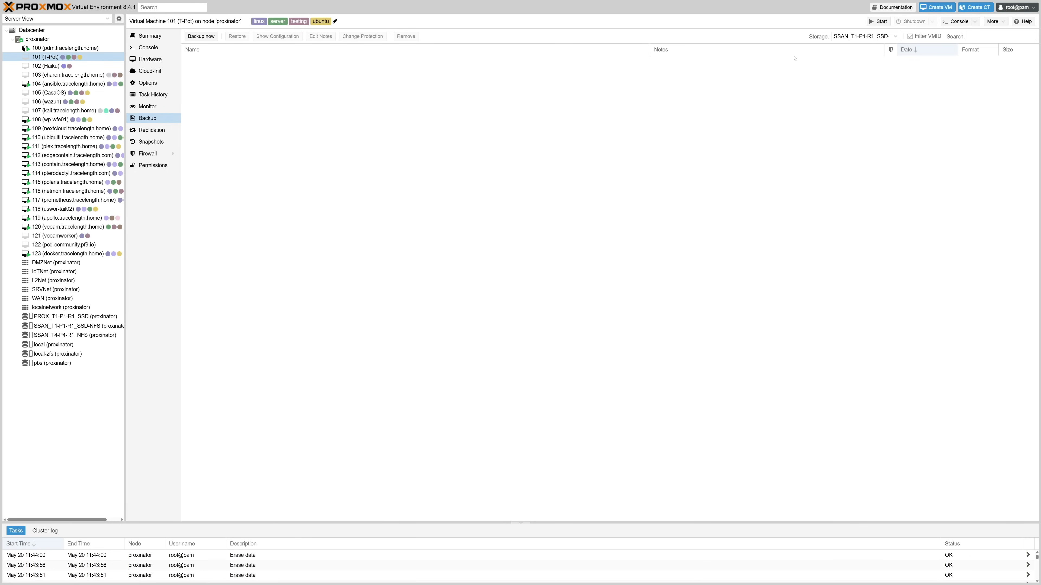
pyautogui.click(850, 37)
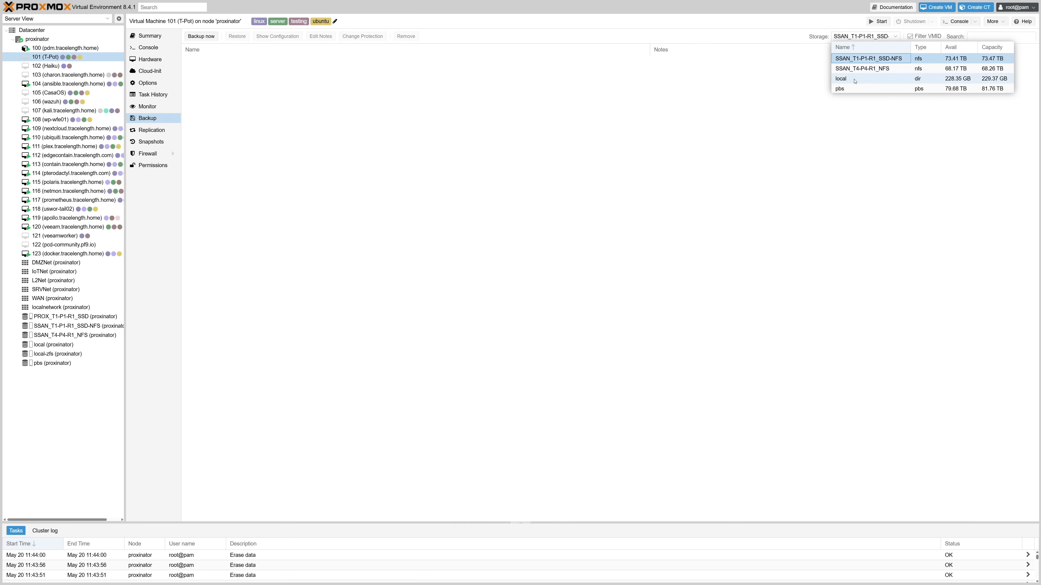
pyautogui.click(854, 89)
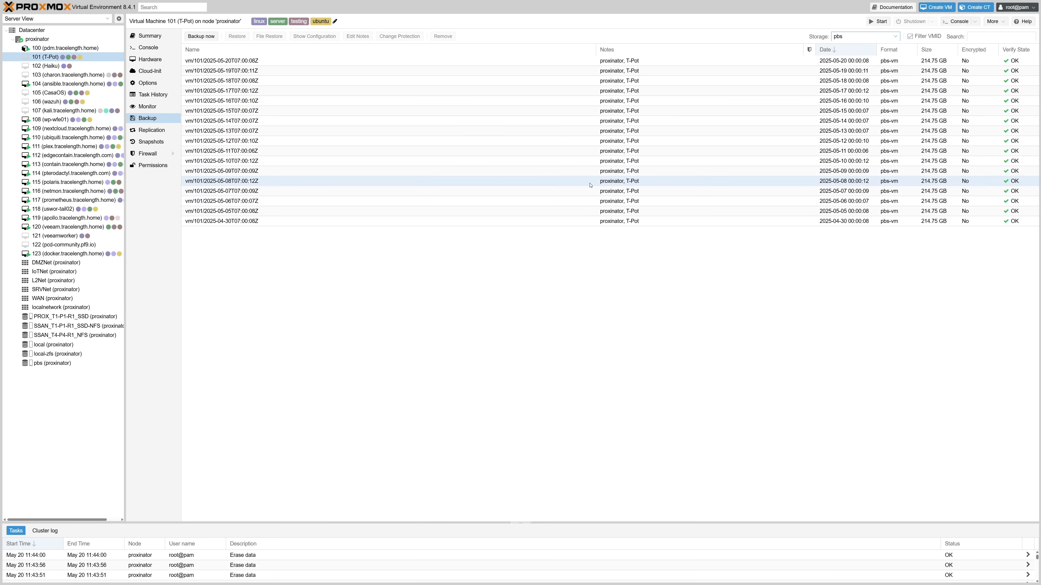
# Select the oldest backup from 2025-04-30 and review its restore options without restoring.
pyautogui.click(528, 222)
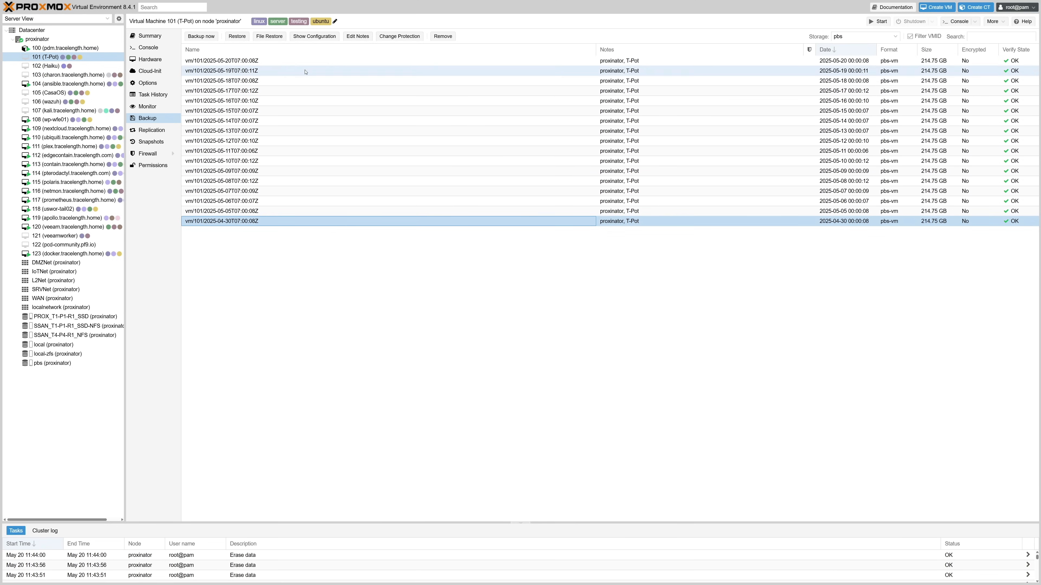
pyautogui.click(241, 39)
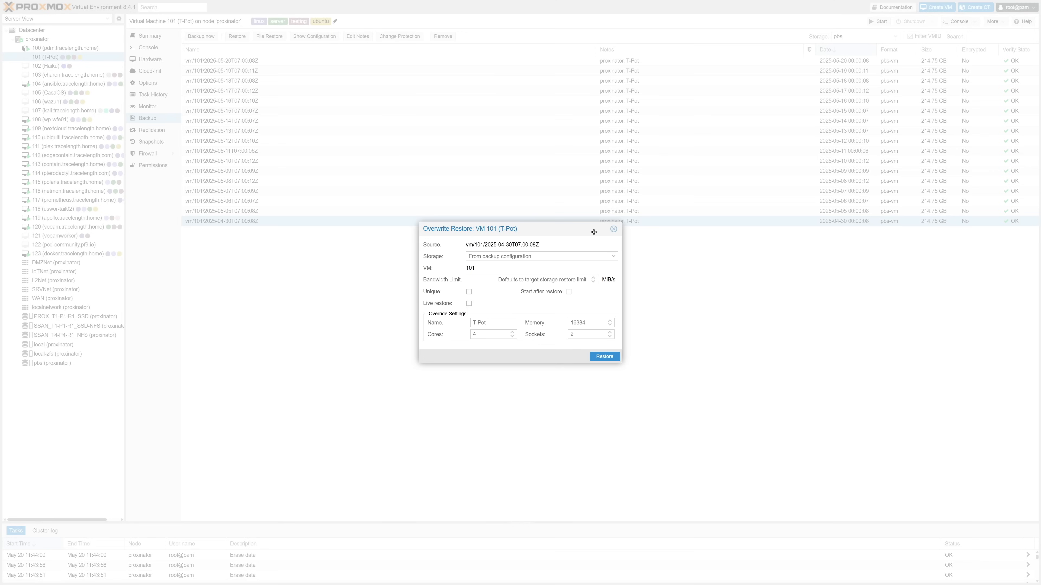
pyautogui.click(614, 229)
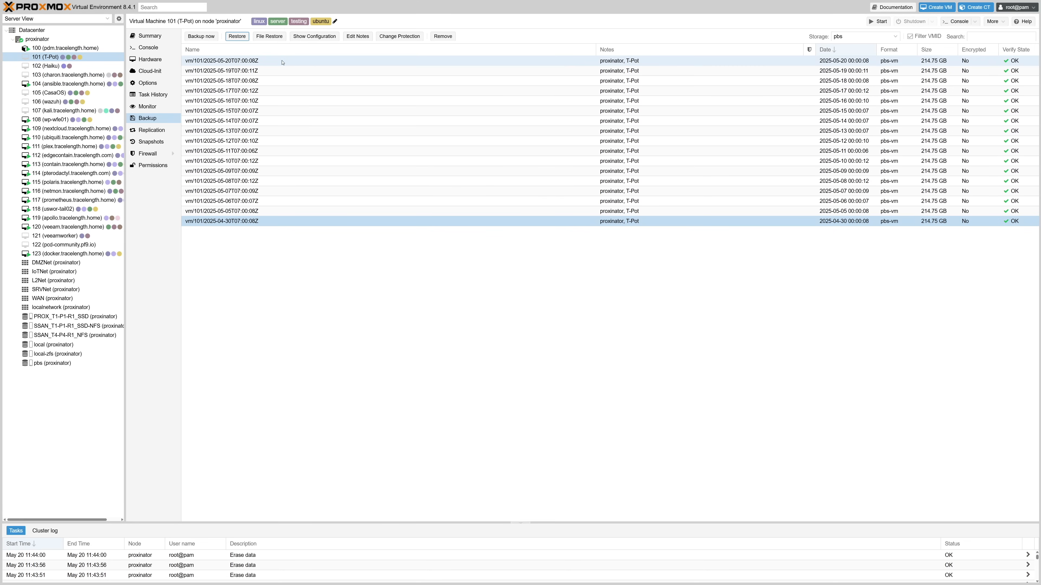
# Open File Restore for that backup, browse into partition 2's home directory, and select the user's .bashrc file.
pyautogui.click(275, 41)
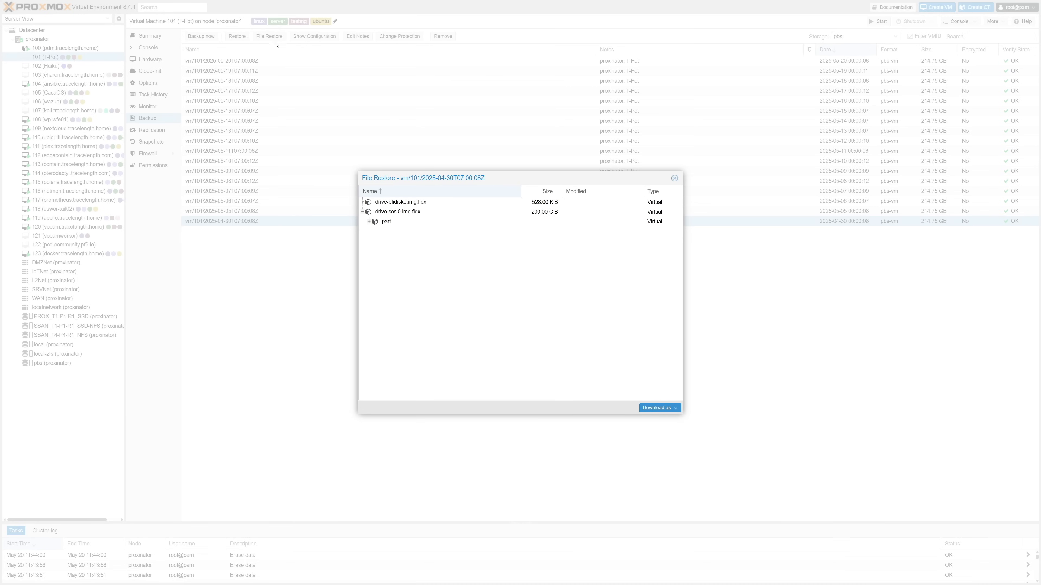
pyautogui.click(369, 222)
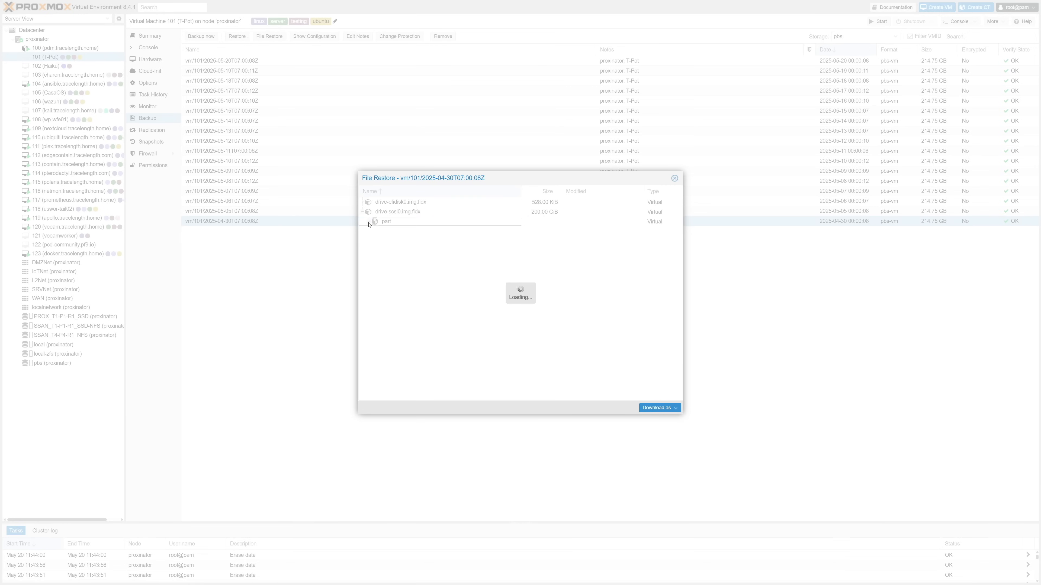
pyautogui.click(376, 241)
pyautogui.doubleClick(400, 310)
pyautogui.doubleClick(417, 319)
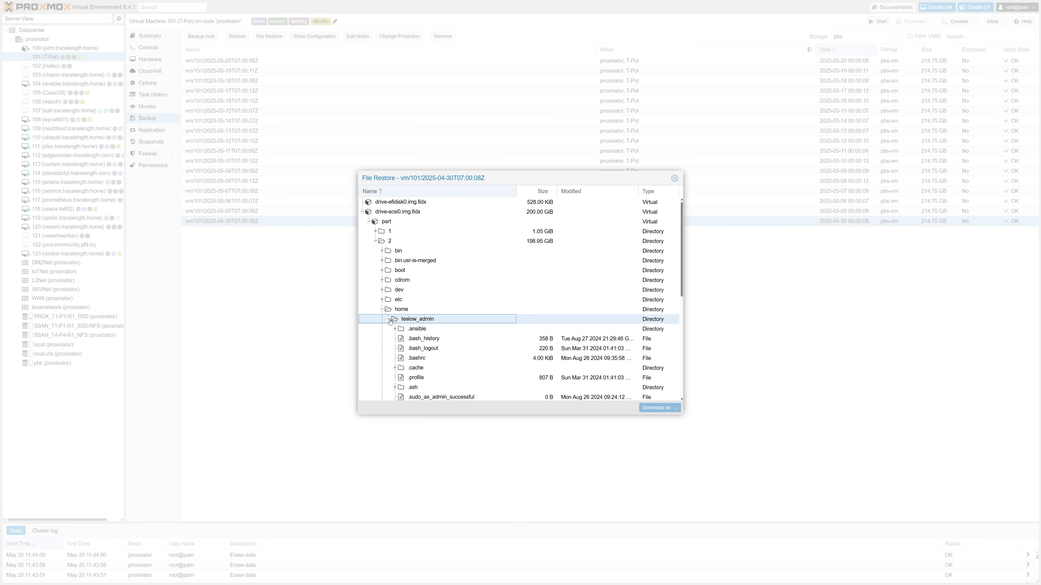
pyautogui.scroll(-1, 499, 347)
pyautogui.doubleClick(417, 274)
pyautogui.doubleClick(419, 284)
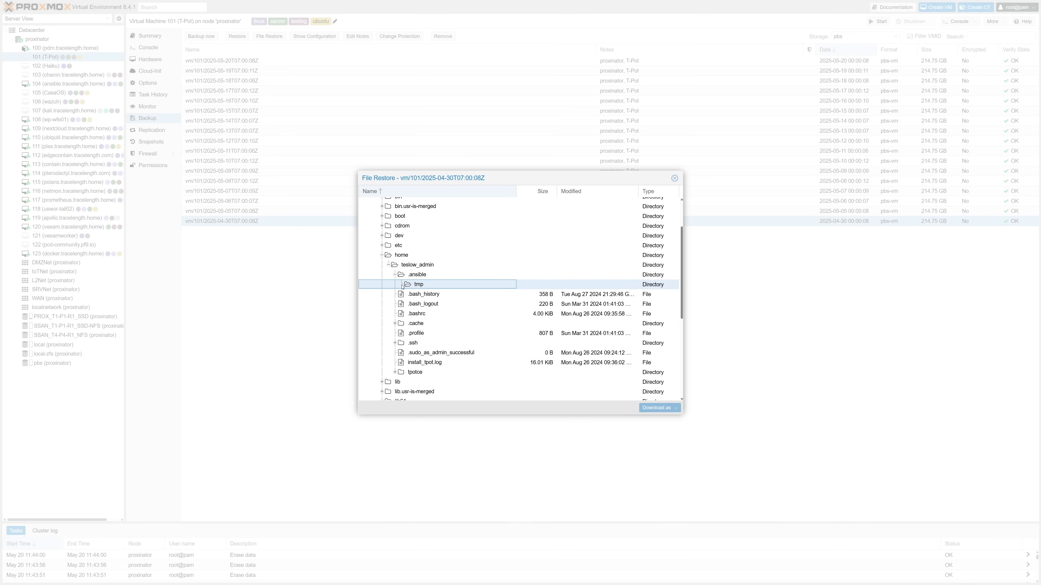
pyautogui.click(409, 312)
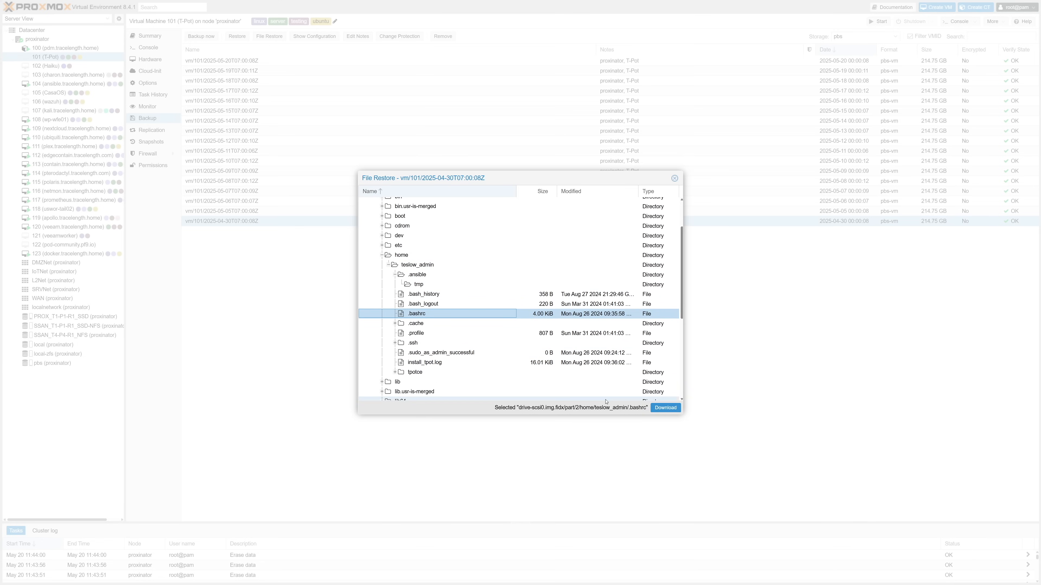